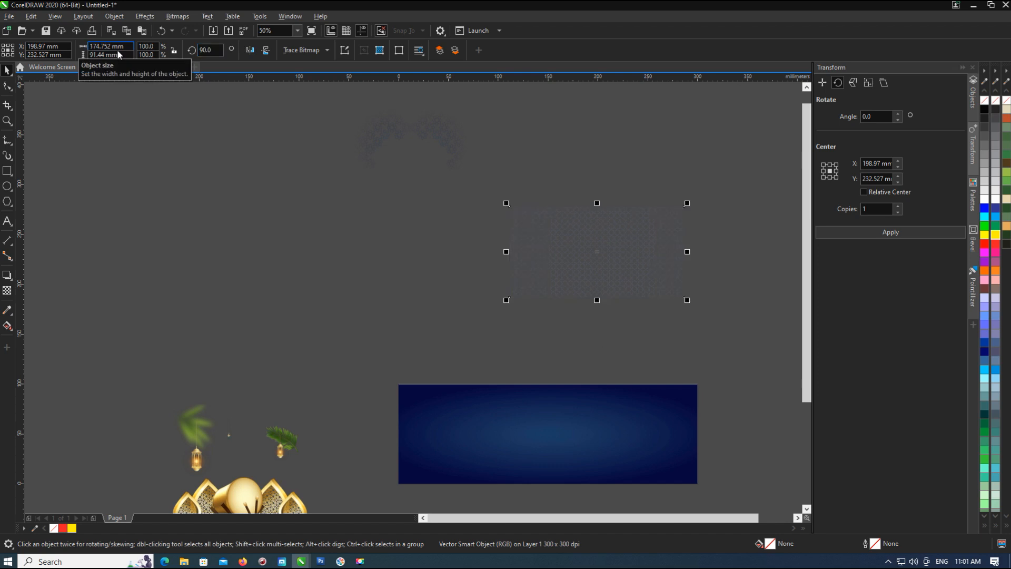
Step: Centre the faint pattern on the page and set its size to 300 × 100 mm to cover the blue background
key("p")
left_click(556, 263)
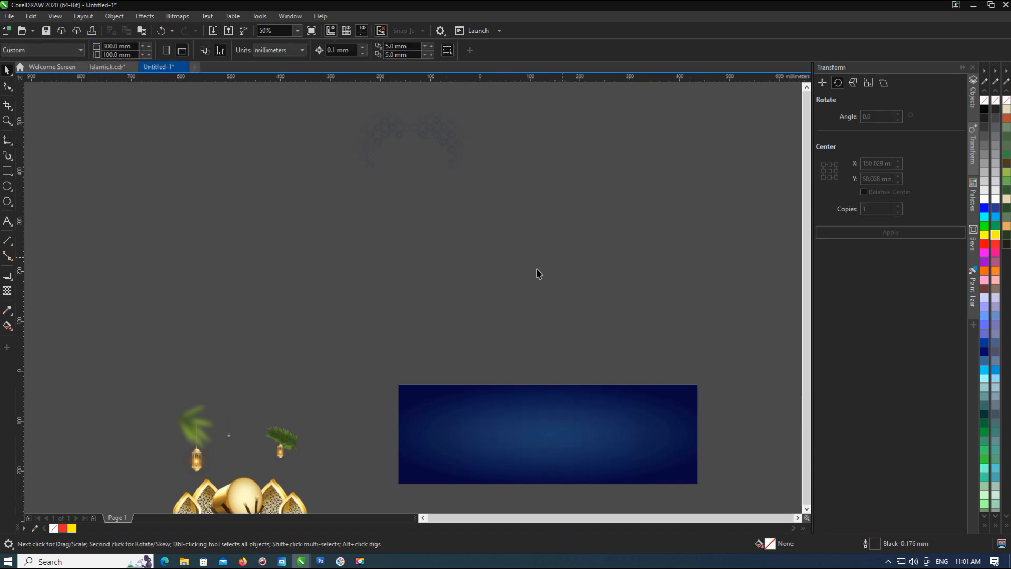
scroll(562, 259, "down", 1)
scroll(574, 336, "up", 1)
left_click(631, 375)
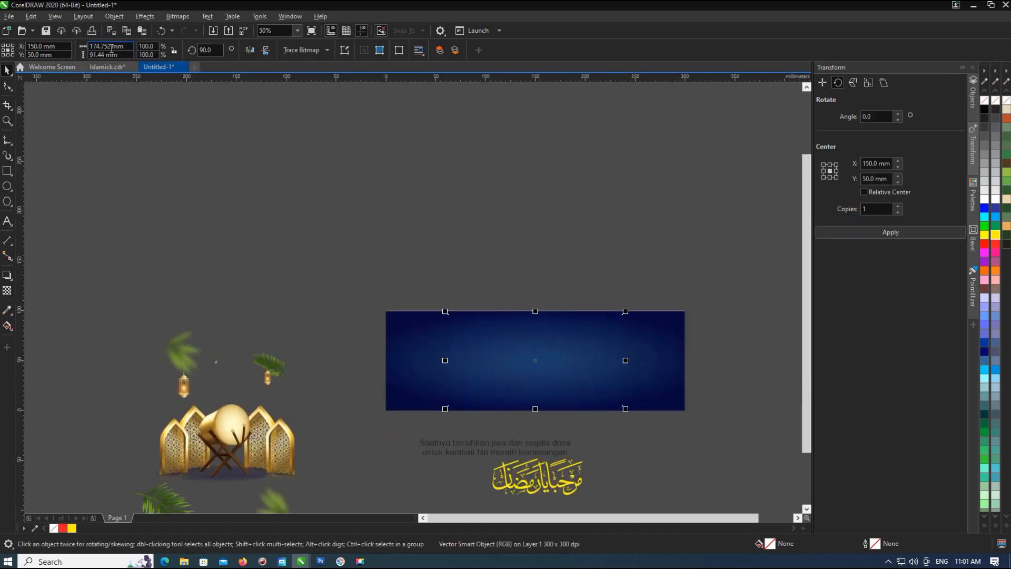
type("30100")
key("Return")
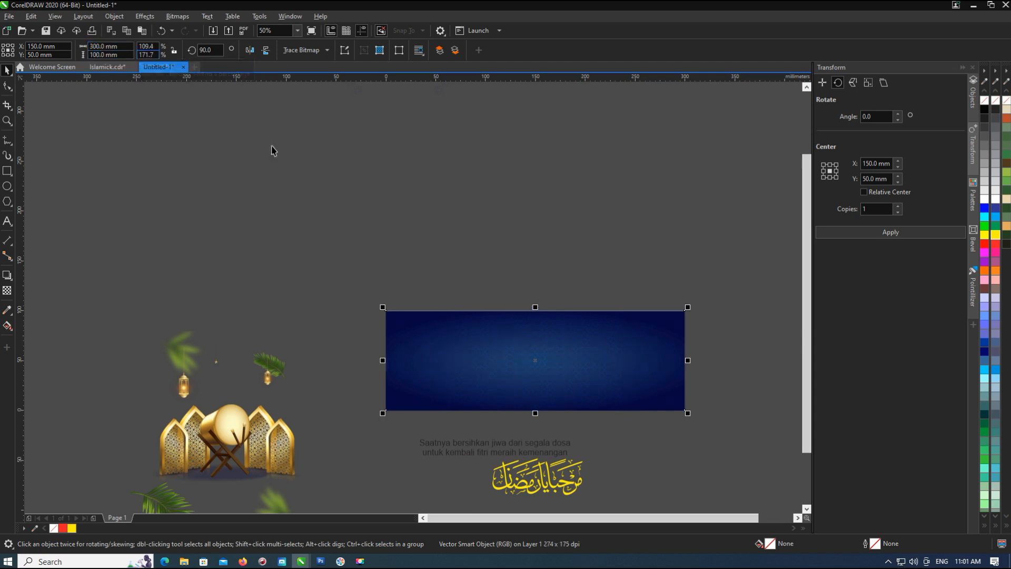
Step: Create a page-sized rectangle and PowerClip the blue background and its pattern inside it
left_click_drag(352, 253, 748, 438)
left_click_drag(334, 279, 715, 440)
left_click_drag(582, 372, 583, 241)
left_click(7, 171)
left_click_drag(296, 152, 731, 293)
key("ctrl+1")
left_click(616, 380)
key("Escape")
Step: Edit the PowerClip contents, enlarge the background objects slightly past the frame on all sides, and finish editing
left_click(602, 398, "ctrl")
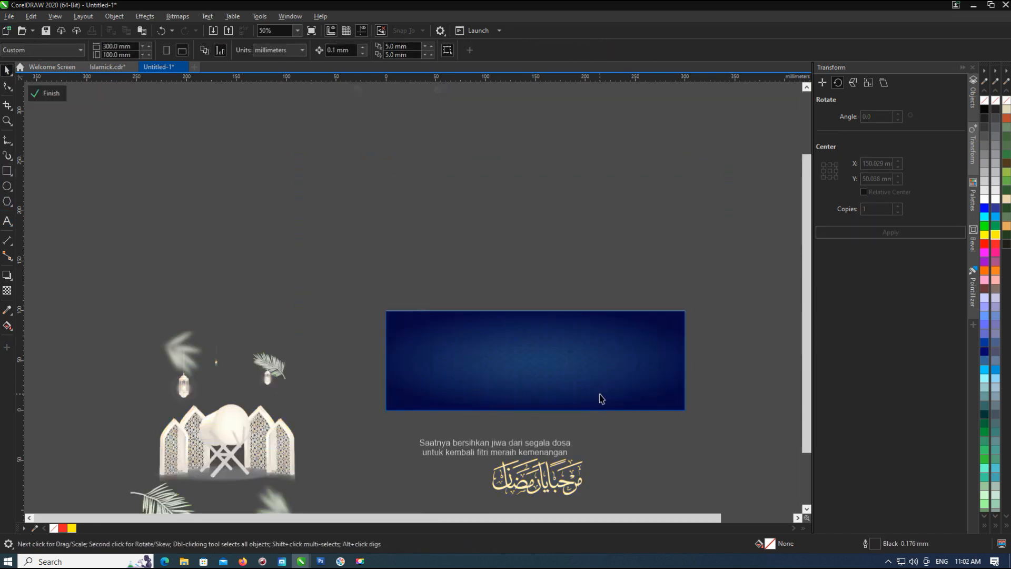
left_click_drag(576, 382, 797, 445)
left_click_drag(428, 306, 428, 298)
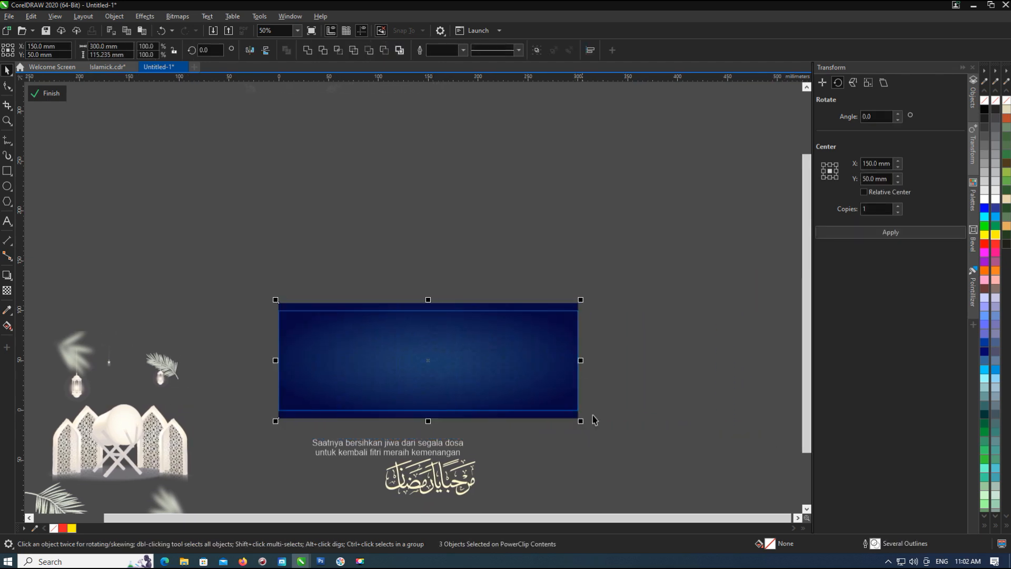
left_click_drag(585, 424, 596, 429)
left_click(630, 417, "ctrl")
left_click(624, 306)
Step: Place the lower blurred leaf in the banner's lower-right corner, clipped by the frame
scroll(451, 304, "down", 1)
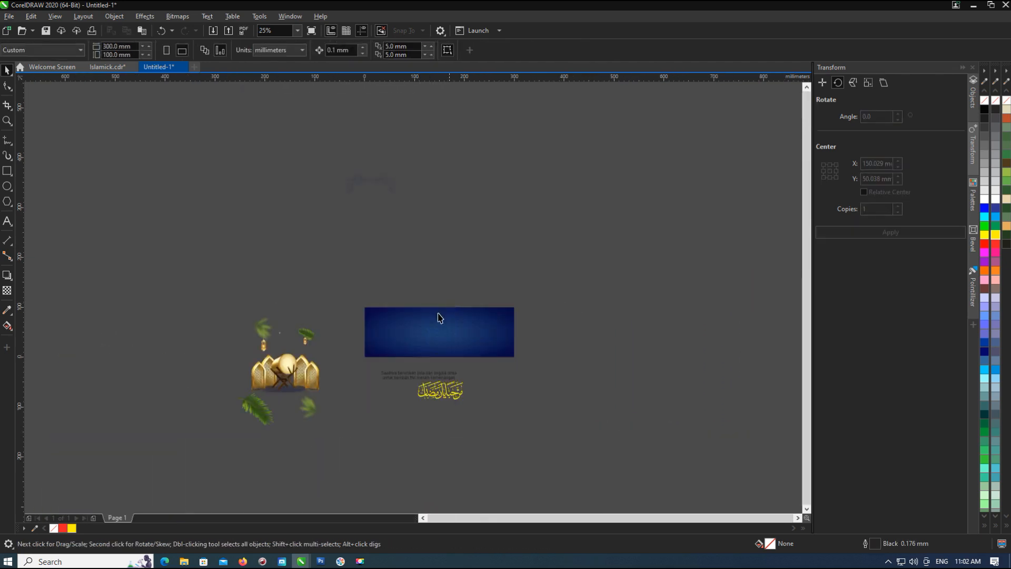
scroll(267, 395, "up", 1)
left_click(322, 370)
left_click_drag(322, 371, 324, 343)
left_click(362, 421)
left_click(350, 389)
left_click_drag(350, 390, 755, 324)
Step: Move the large lantern clear of the other blurred leaf and place that leaf in the banner's upper-left corner
left_click_drag(252, 227, 479, 235)
key("ctrl+z")
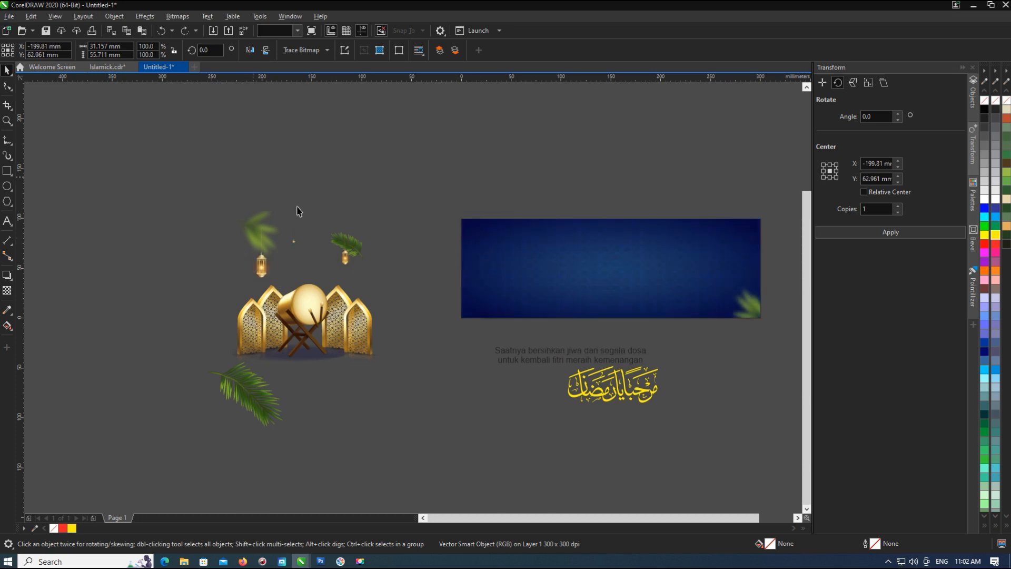
left_click(305, 208)
left_click(253, 237)
left_click_drag(262, 259, 345, 202)
left_click_drag(260, 232, 471, 232)
Step: Move the golden arches and the drum onto the banner and scale them down
left_click(341, 330)
left_click_drag(218, 294, 398, 352)
left_click_drag(174, 271, 399, 367)
left_click_drag(366, 332, 562, 295)
left_click_drag(582, 243, 567, 250)
left_click_drag(492, 279, 507, 264)
left_click_drag(580, 237, 550, 254)
left_click(516, 227)
Step: Move the right pair of arches to the banner's right side and take the drum back off the banner
left_click_drag(513, 185, 582, 342)
left_click_drag(547, 290, 747, 292)
left_click(502, 274)
left_click_drag(502, 274, 371, 301)
left_click_drag(445, 192, 524, 342)
left_click_drag(503, 309, 523, 343)
key("ctrl+z")
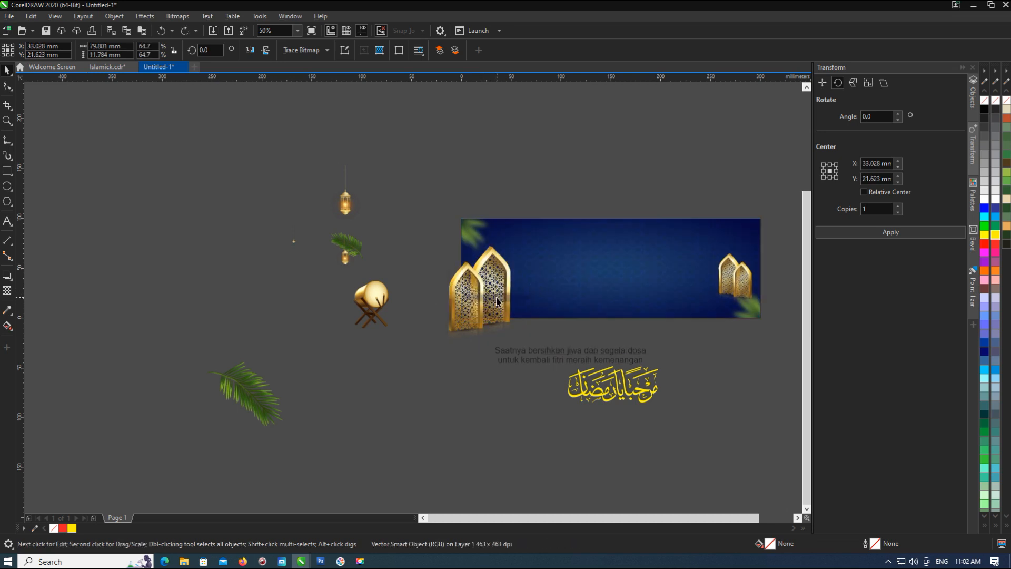
double_click(497, 302)
key("ctrl+z")
key("ctrl+z")
Step: Enlarge the left pair of arches to about 67.7 × 79.1 mm and place it in the banner's lower-left corner
left_click_drag(441, 220, 529, 344)
left_click_drag(502, 305, 526, 332)
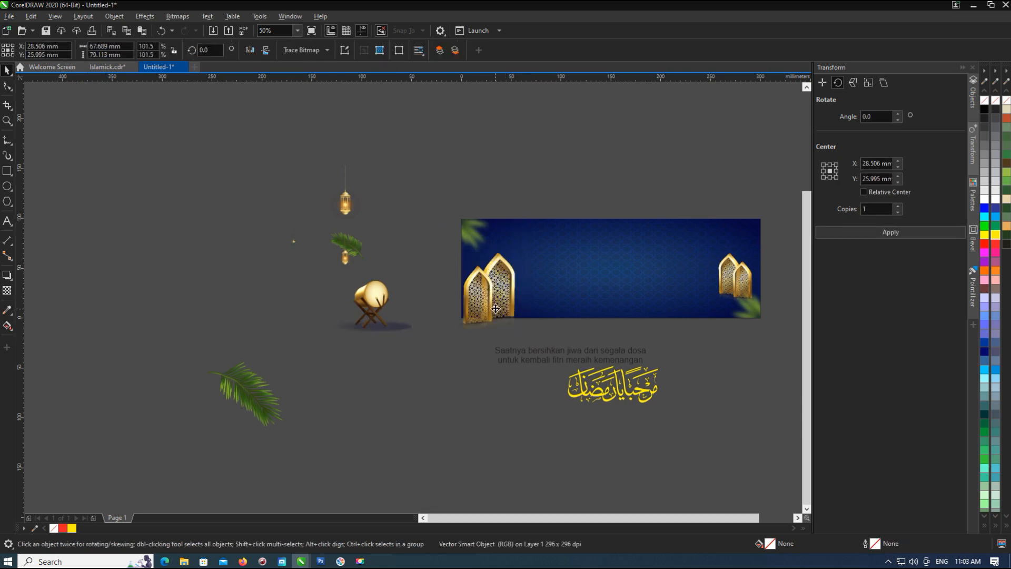
left_click_drag(498, 302, 496, 306)
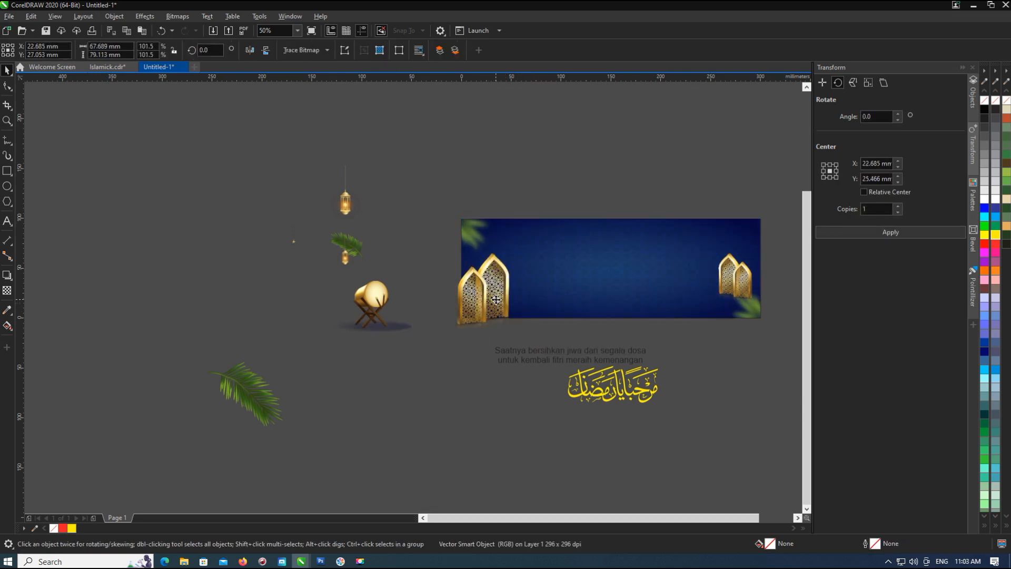
key("Escape")
Step: Take the smaller pair of arches off the banner's right side and delete it
left_click(746, 288)
left_click_drag(747, 288, 457, 373)
key("Delete")
Step: Inside the PowerClip, duplicate the left pair of arches onto the banner's right side and mirror the copy horizontally
double_click(535, 298)
left_click(501, 296)
left_click(476, 303)
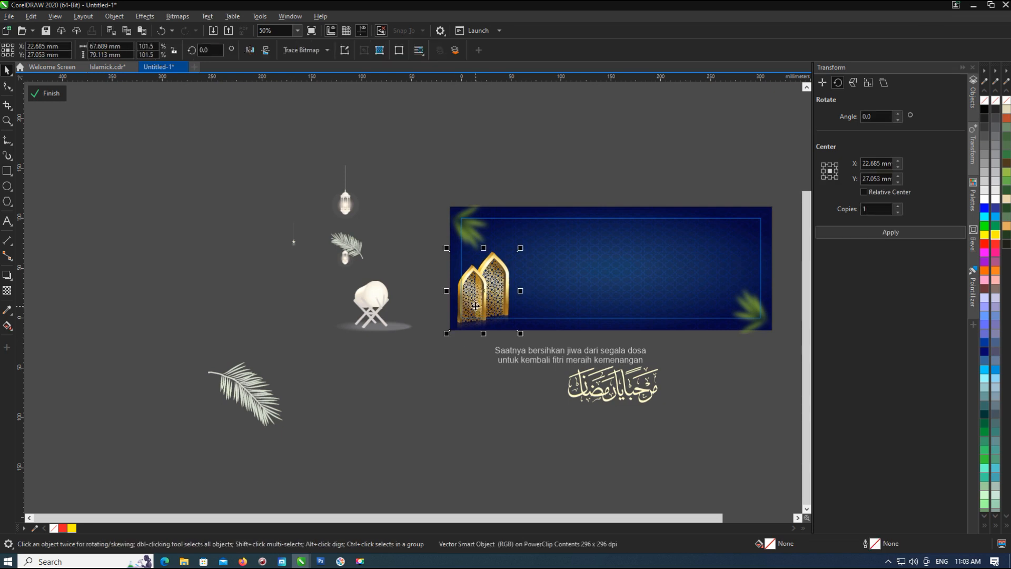
left_click_drag(466, 303, 731, 292)
left_click(249, 50)
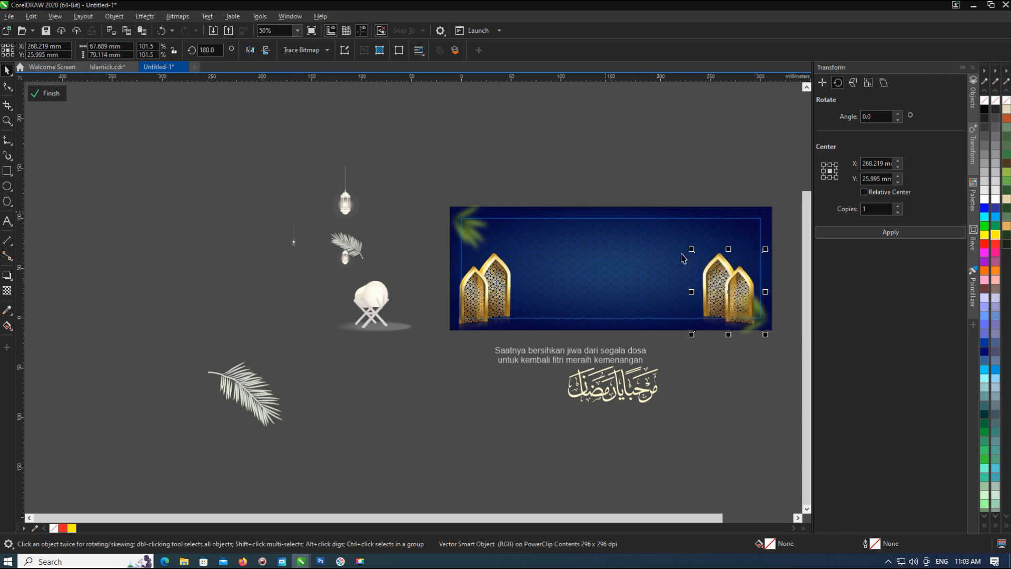
Step: Shift both pairs of arches together slightly to the right and finish editing the PowerClip
left_click(515, 288, "shift")
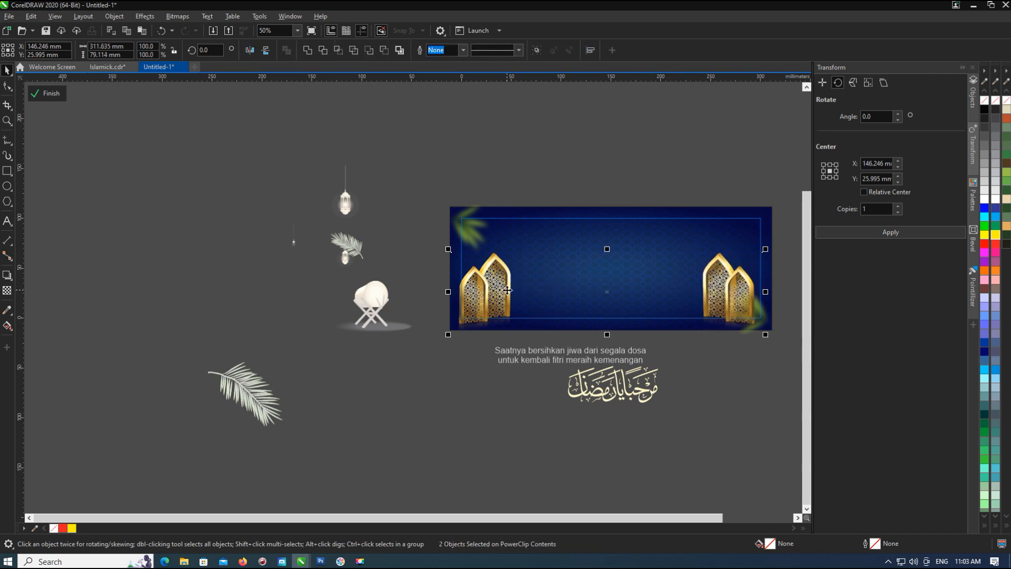
left_click_drag(736, 303, 742, 304)
left_click(760, 379)
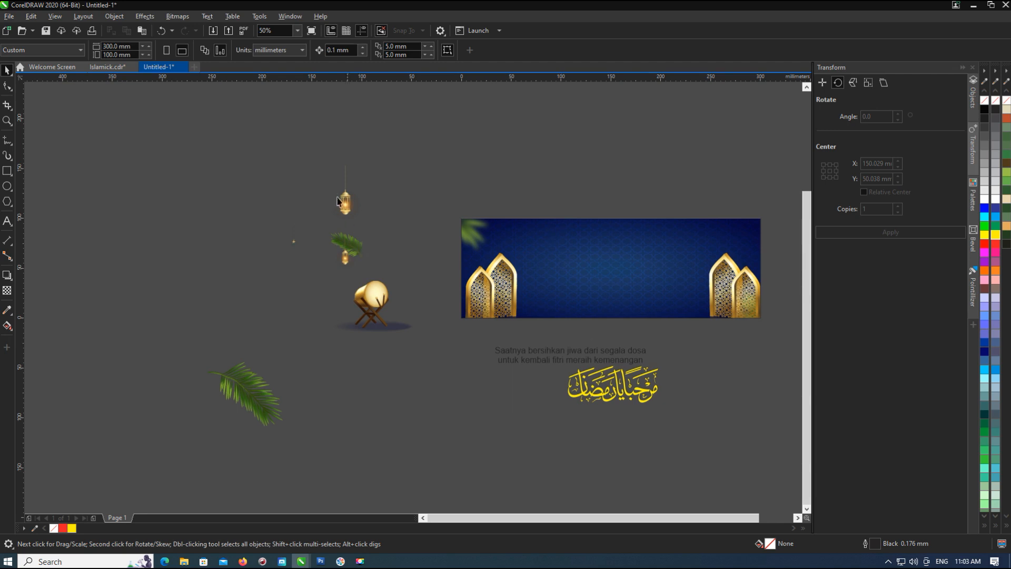
Step: Add the artistic text "Selamat Menunaikan Ibadah Puasa" across the upper middle of the banner
left_click(346, 204)
left_click(8, 222)
left_click(571, 250)
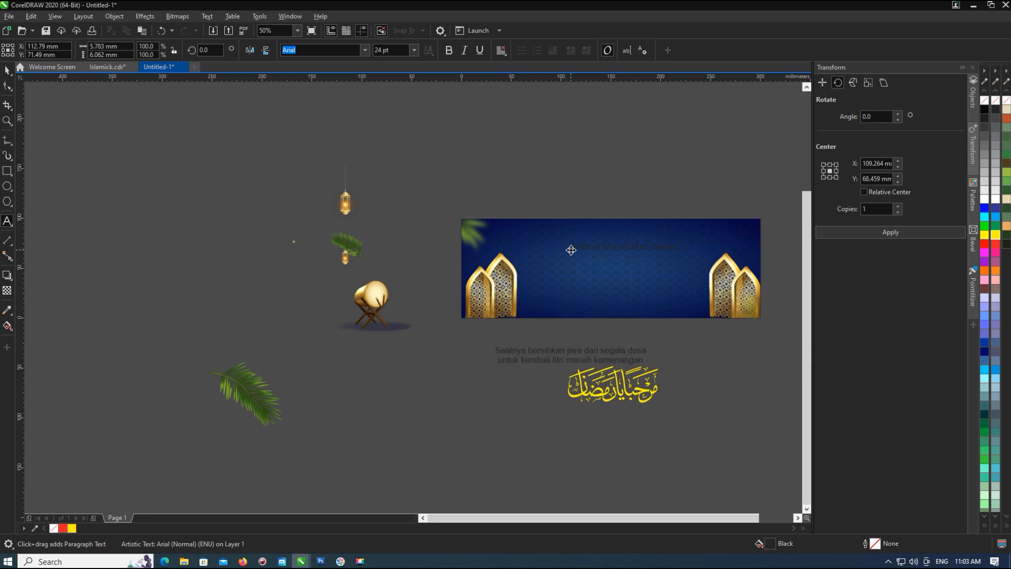
scroll(666, 241, "up", 2)
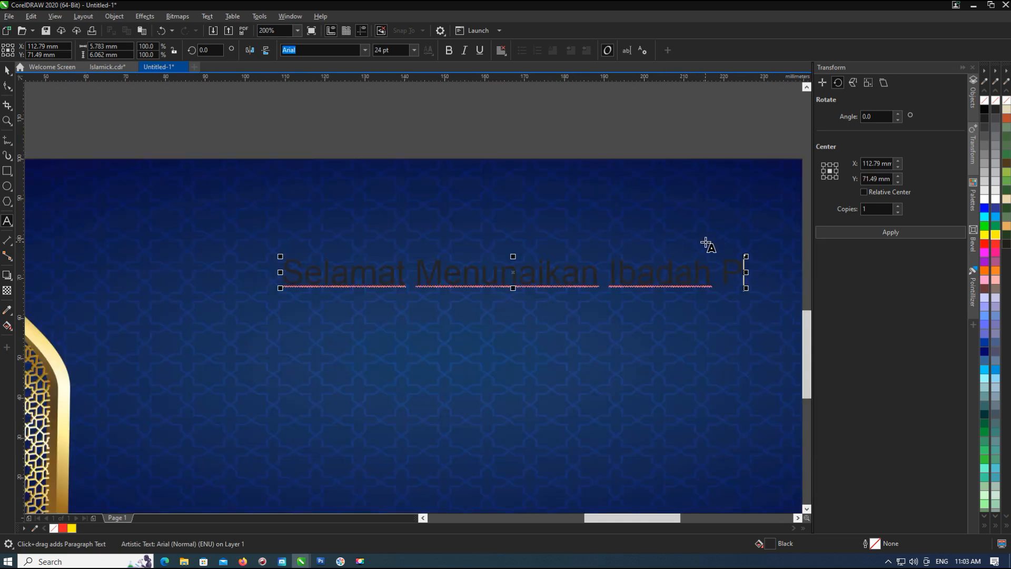
type("sa")
Step: Make the greeting text bold with a white fill and move it closer to the banner's centre
left_click(16, 65)
key("ctrl+b")
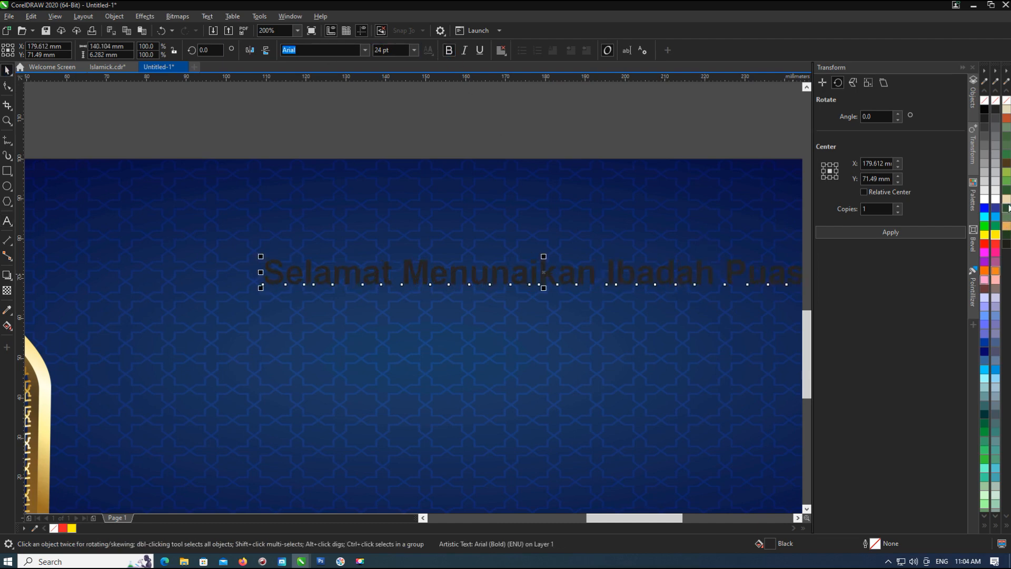
left_click(996, 244)
left_click(995, 199)
scroll(441, 272, "down", 1)
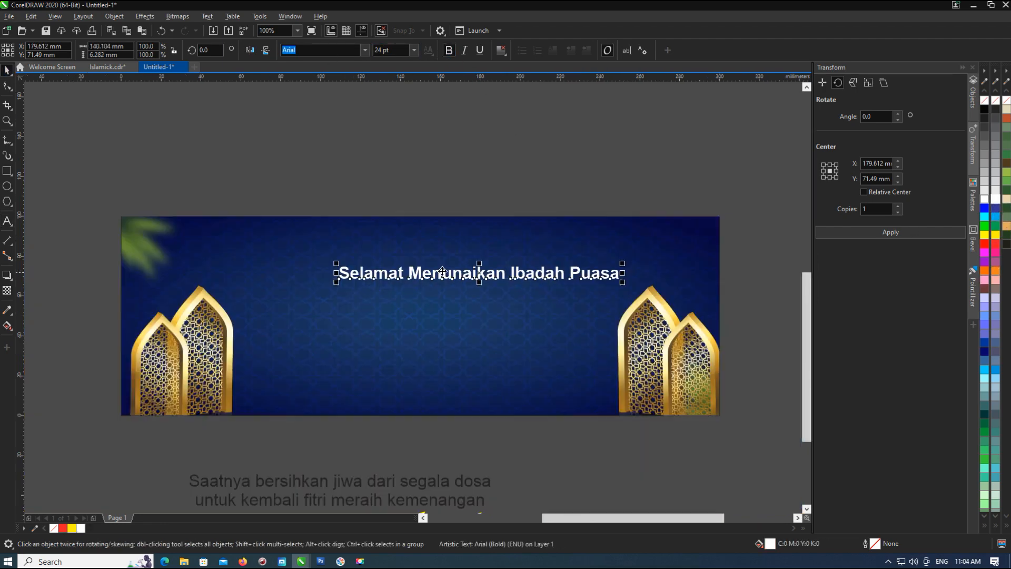
scroll(426, 288, "down", 1)
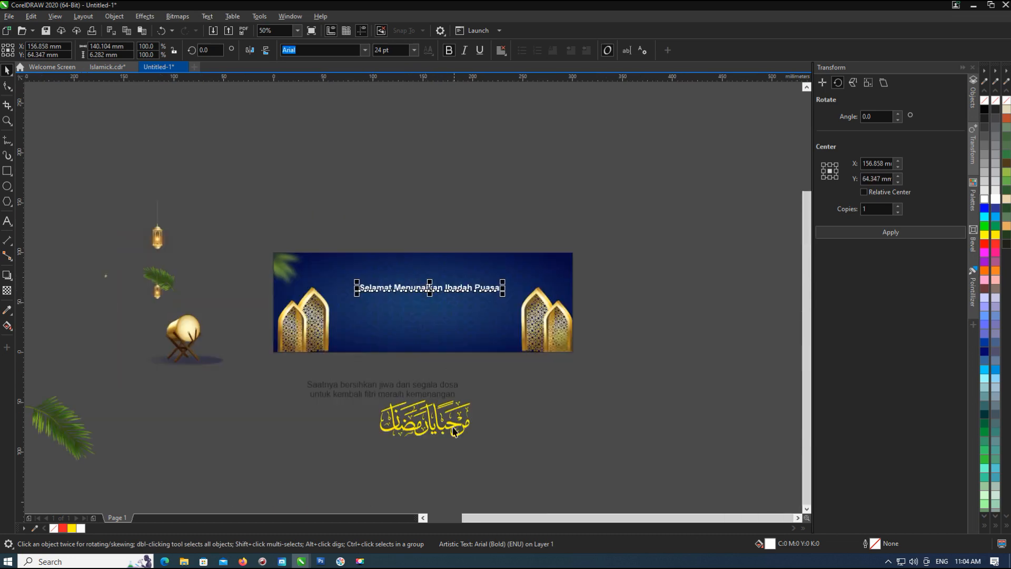
Step: Place the yellow Arabic calligraphy above the greeting text and shrink it to about 61 × 25 mm
left_click(438, 429)
left_click_drag(439, 429, 444, 280)
scroll(445, 281, "up", 1)
left_click_drag(540, 230, 510, 242)
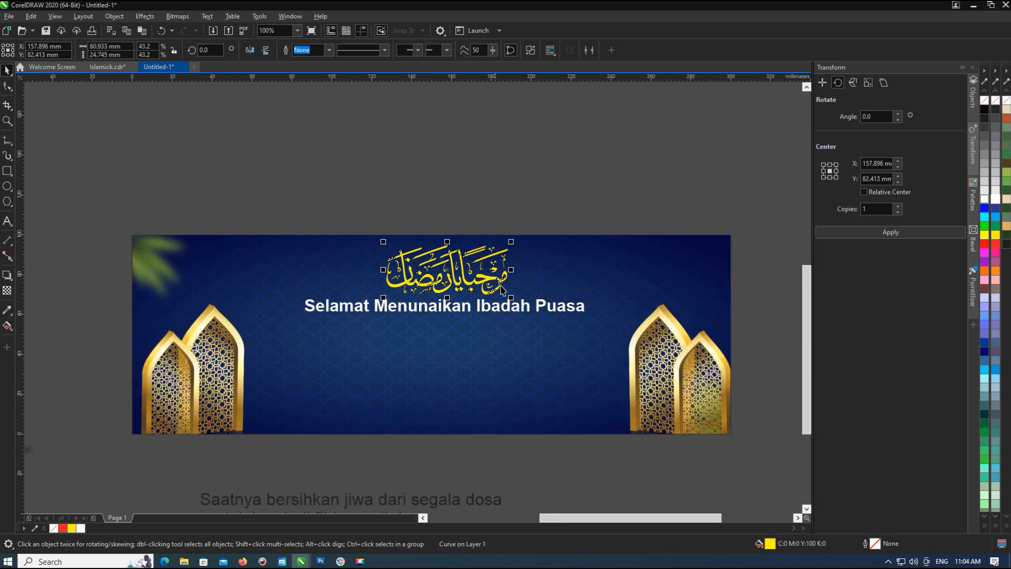
Step: Move the large lantern over the blurred leaf in the banner's upper-left corner
scroll(476, 274, "down", 1)
left_click(209, 266)
left_click(187, 243)
left_click_drag(187, 244, 312, 274)
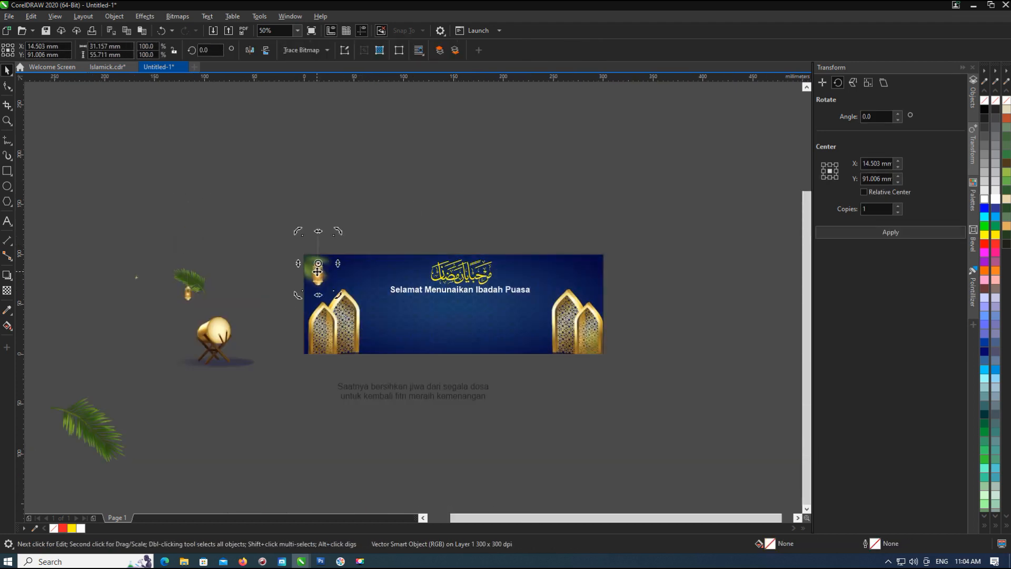
Step: Place the sharp palm leaf at the banner's lower-left corner, rotated about 63° and scaled to about 68%
left_click(127, 408)
left_click_drag(126, 408, 329, 309)
left_click(303, 248)
left_click(339, 364)
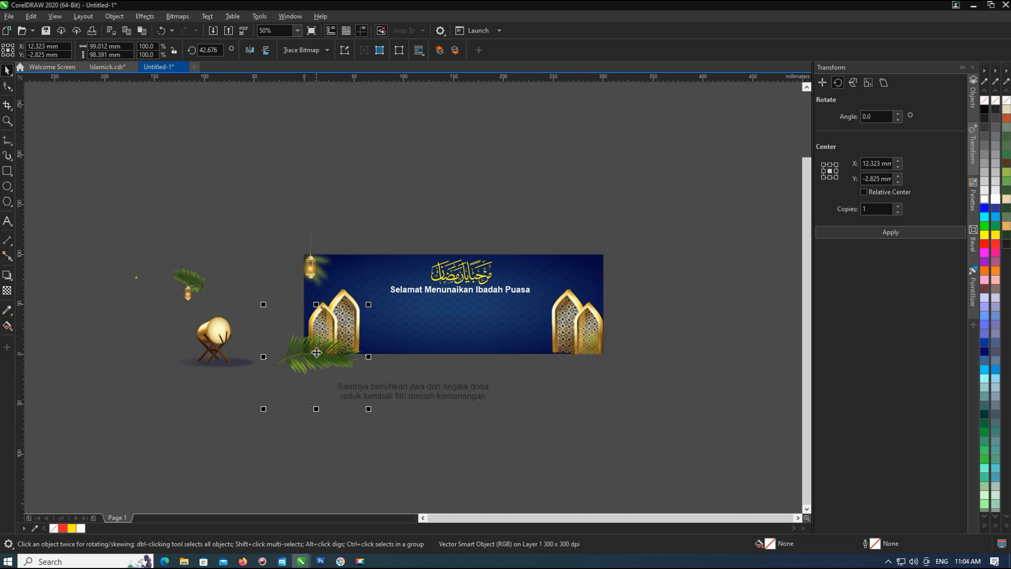
left_click_drag(316, 352, 324, 361)
key("Escape")
left_click(294, 356)
left_click_drag(369, 305, 355, 320)
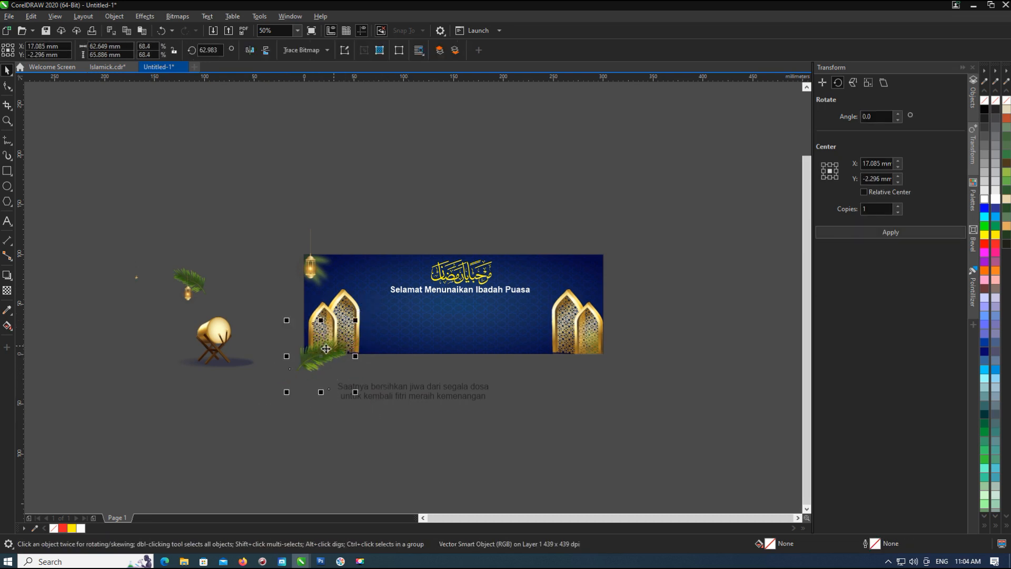
left_click(311, 269)
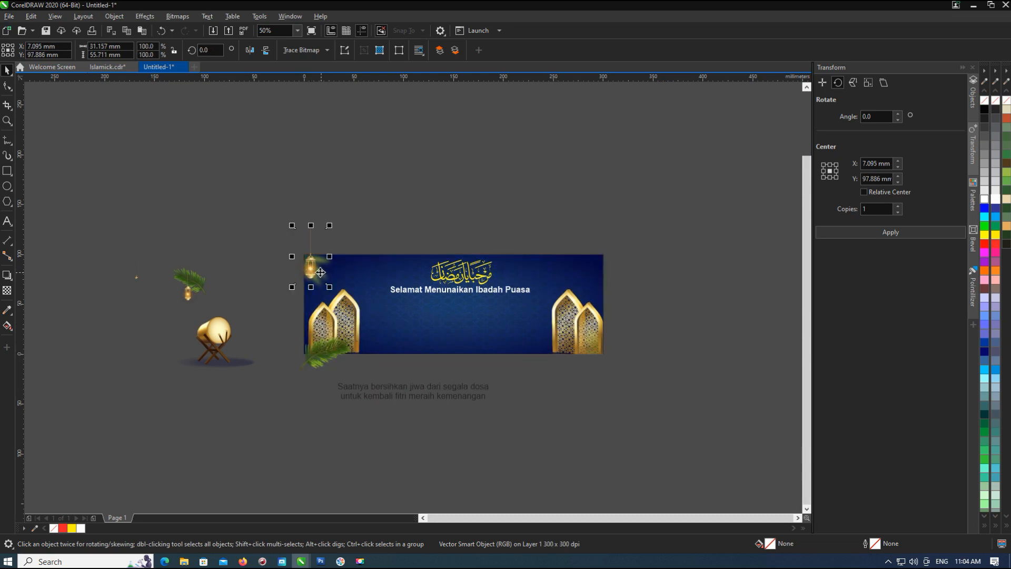
Step: Inside the PowerClip, move the lower-right blurred leaf to the banner's upper-right corner and finish editing
double_click(547, 348)
left_click(603, 366)
left_click(556, 406)
left_click_drag(669, 314, 669, 314)
left_click_drag(590, 350, 588, 259)
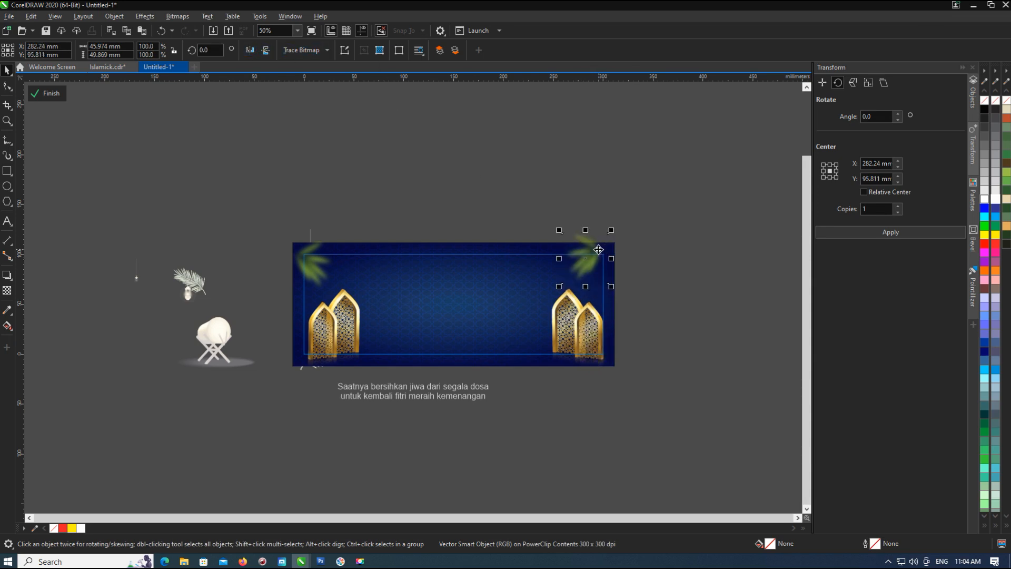
left_click(51, 93)
left_click(254, 209)
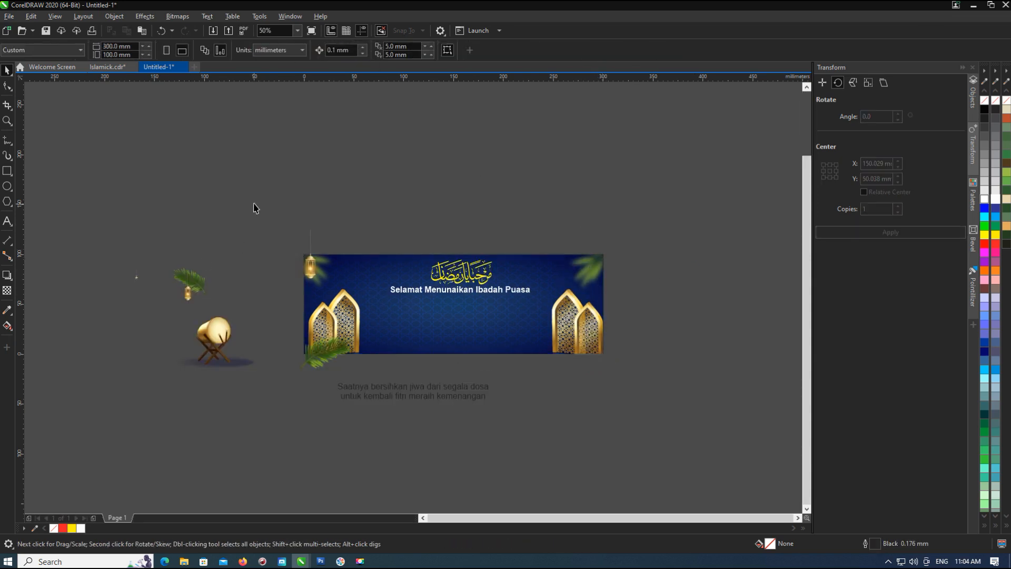
Step: Enlarge the lantern hanging in the banner's upper-left corner
left_click_drag(331, 304, 337, 290)
left_click(396, 245)
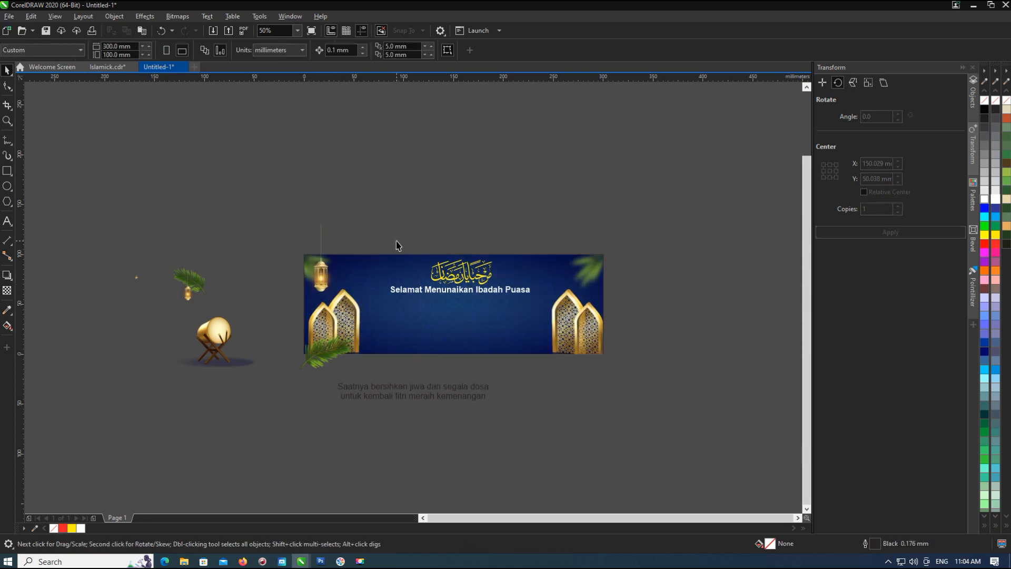
left_click(482, 280)
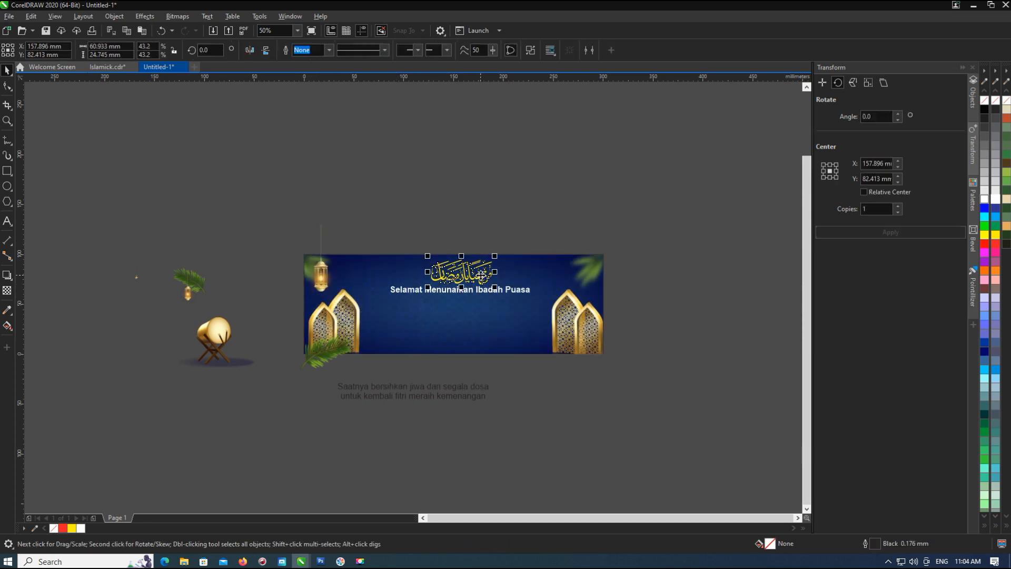
left_click(165, 386)
Step: Duplicate the greeting text just below itself and replace the copy's wording with "RAMADHAN"
scroll(484, 297, "up", 2)
left_click(483, 289)
left_click_drag(483, 289, 489, 321)
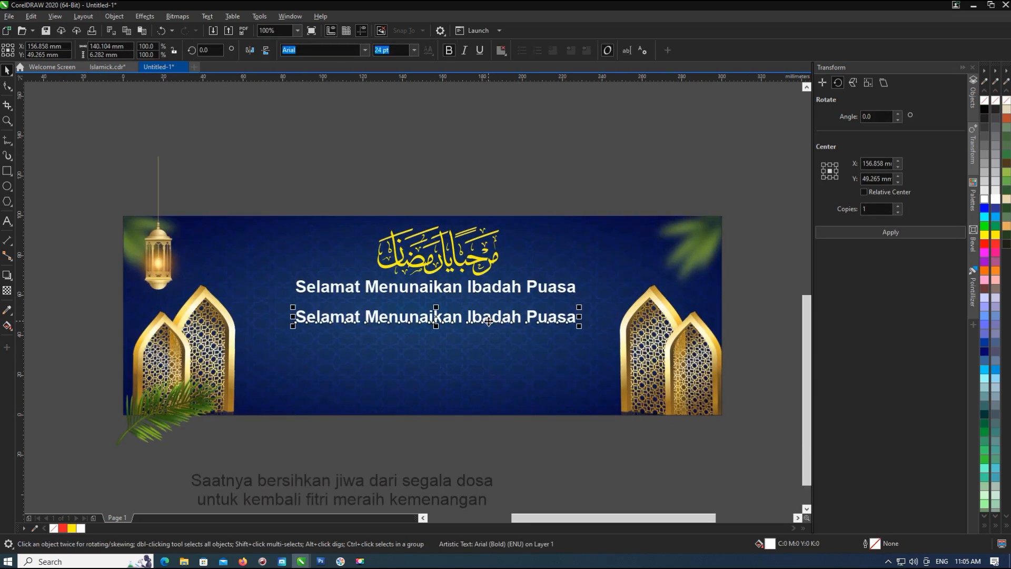
double_click(476, 315)
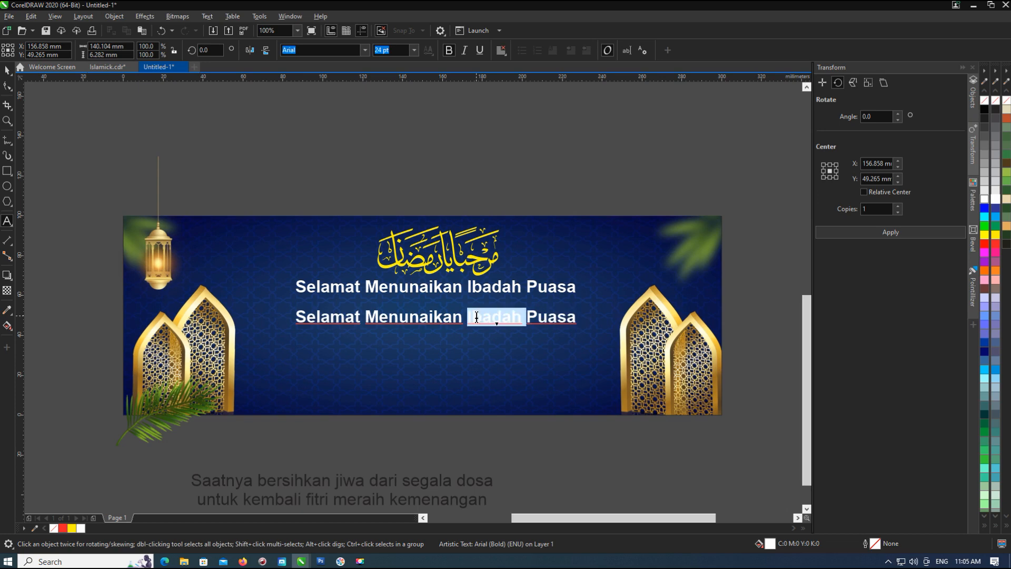
triple_click(476, 316)
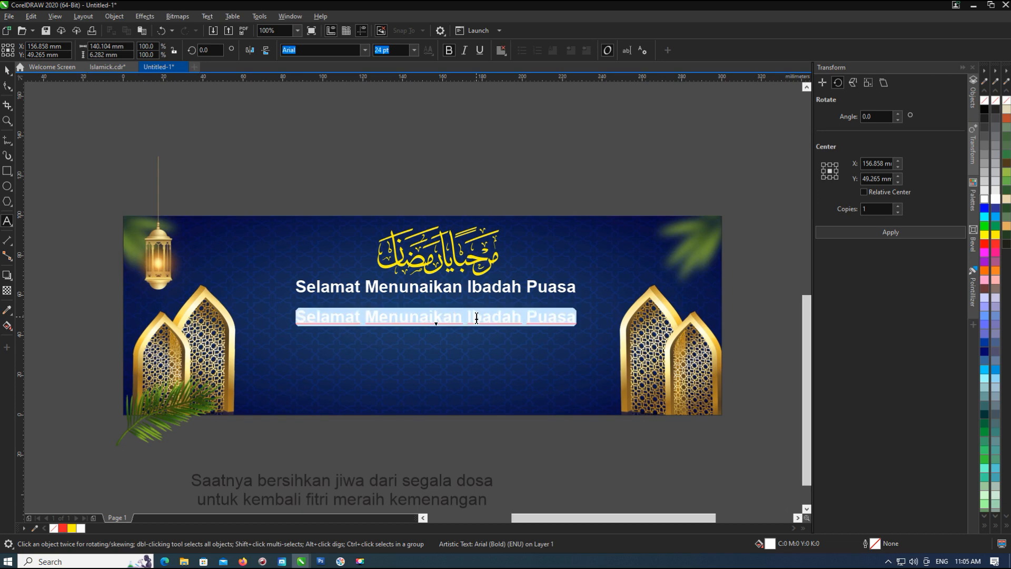
type("RAMADHAN")
key("Escape")
left_click(289, 136)
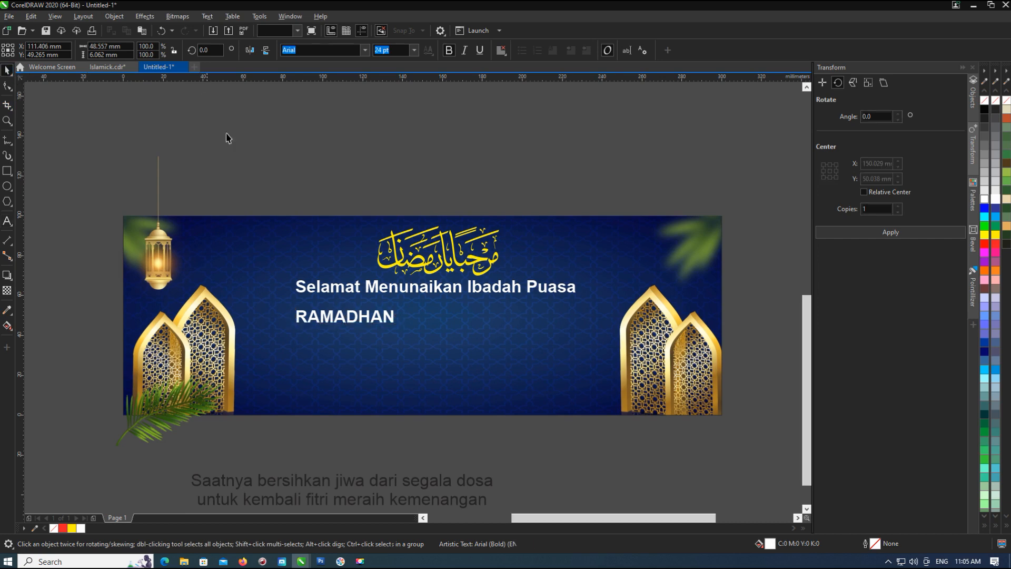
Step: Move the greeting text lower on the banner and enlarge RAMADHAN above it to about 113 mm wide
left_click_drag(430, 296, 440, 383)
left_click_drag(391, 318, 559, 326)
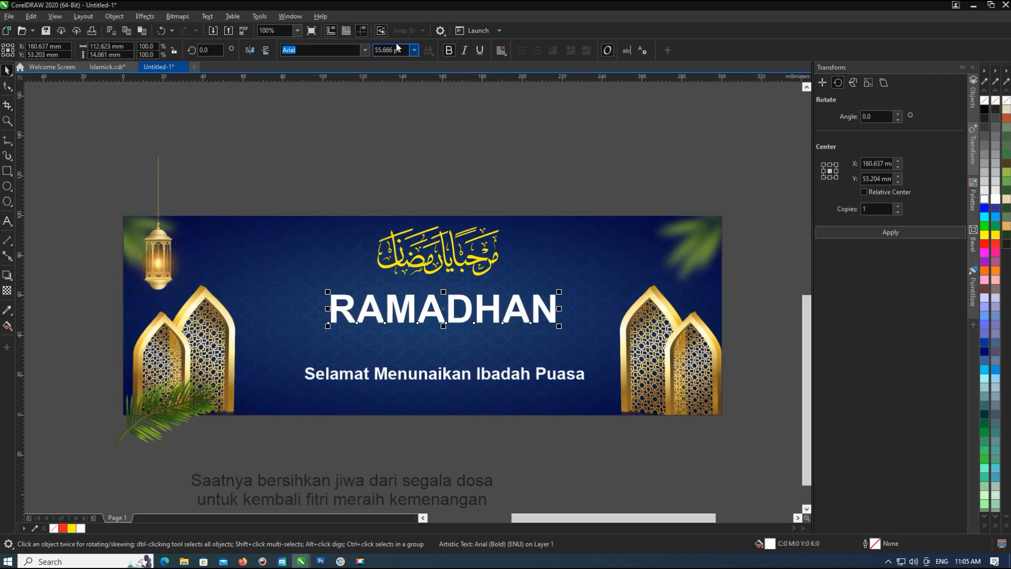
Step: Set RAMADHAN in the Advertising Script bold font and enlarge it to about 93 mm wide
left_click(365, 50)
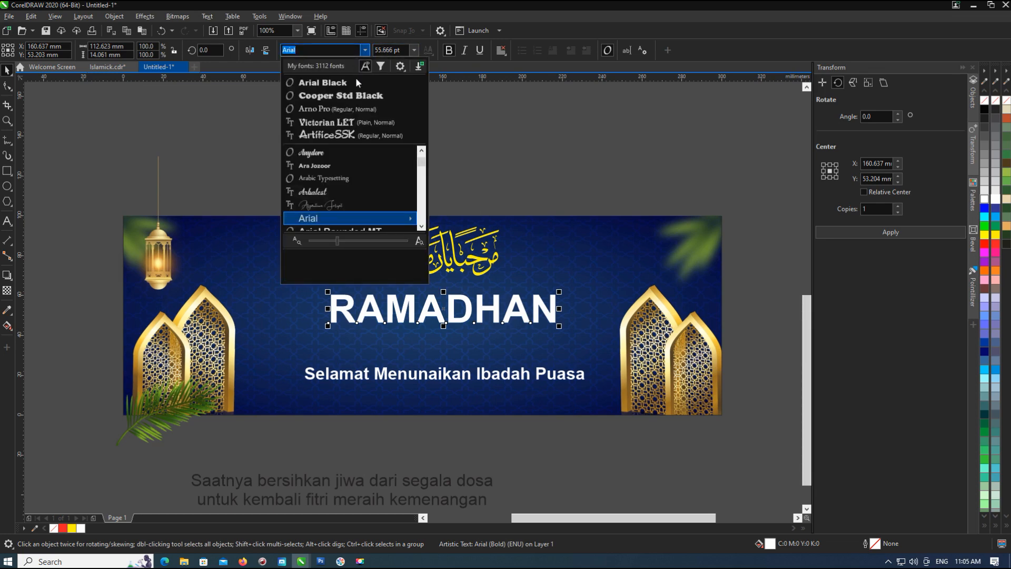
left_click(422, 152)
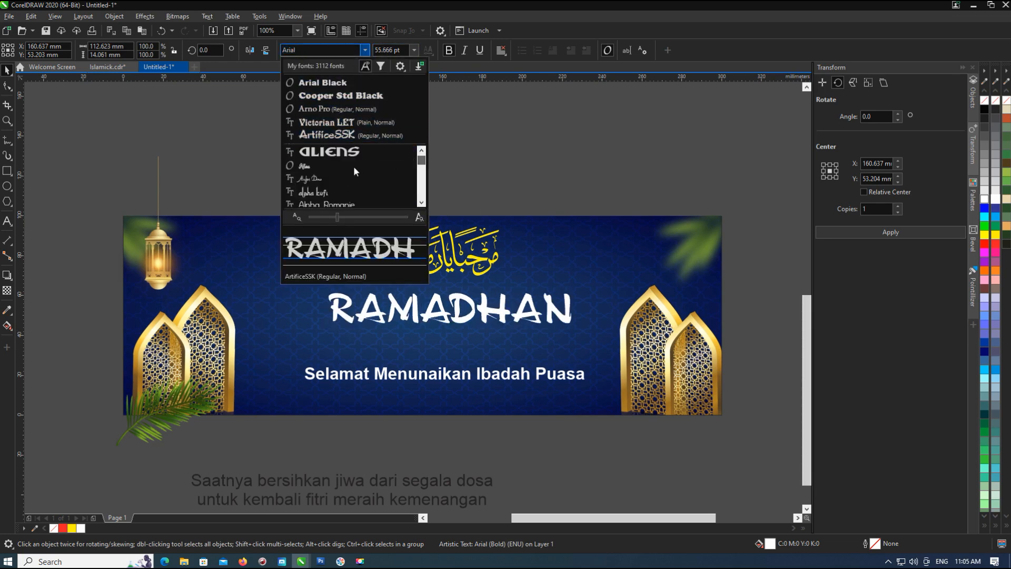
scroll(309, 165, "up", 2)
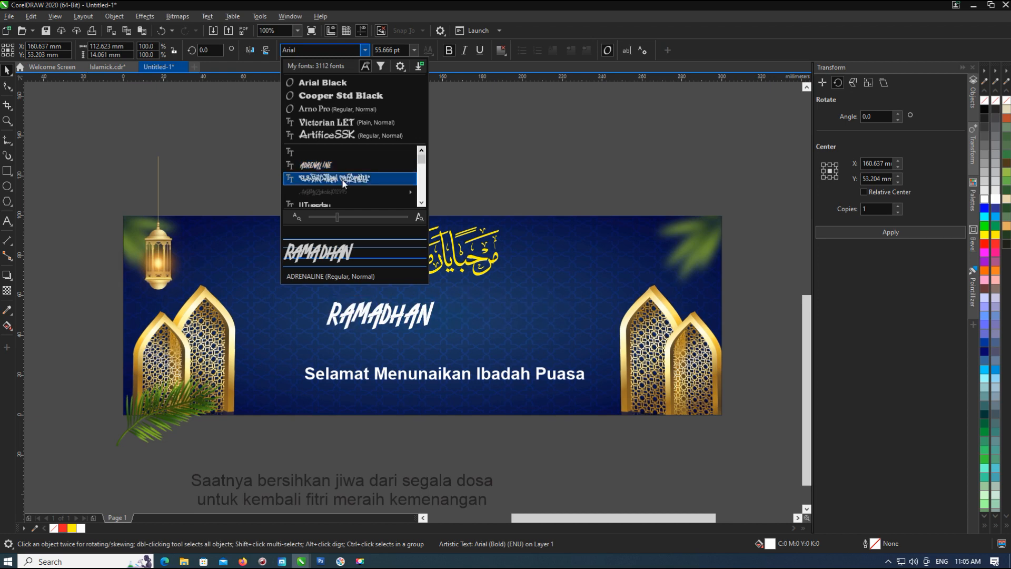
scroll(387, 195, "down", 3)
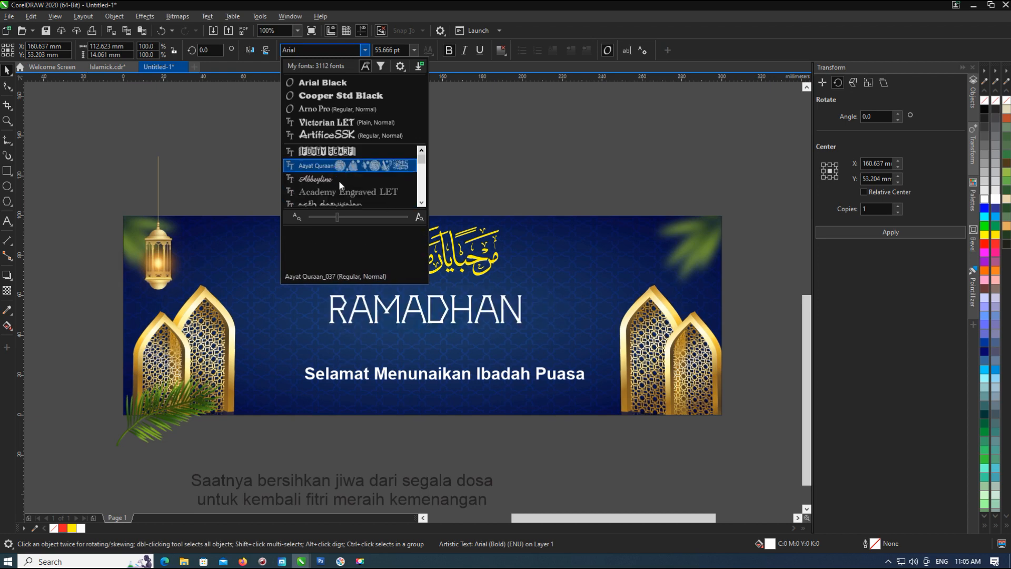
scroll(339, 184, "down", 1)
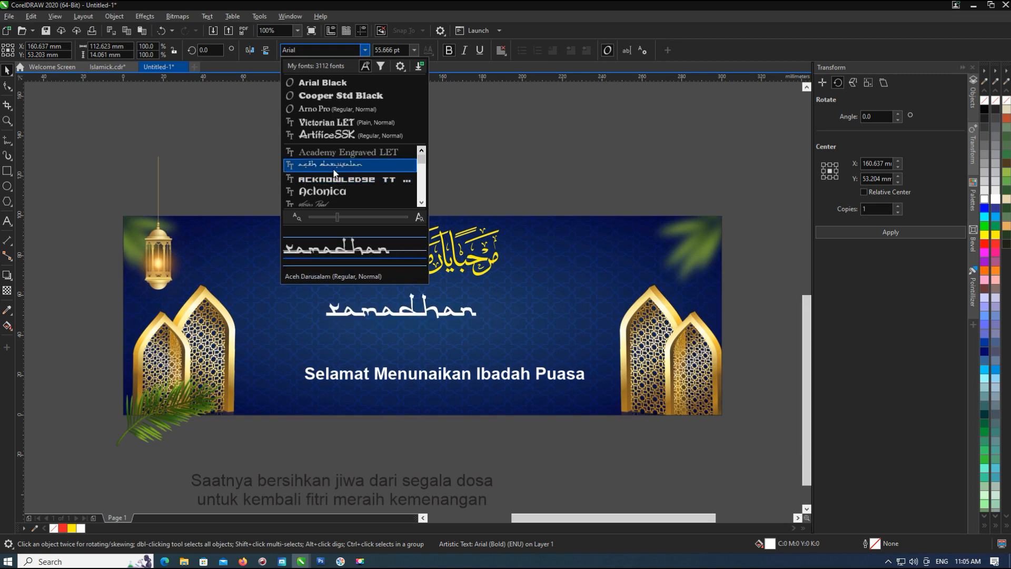
scroll(332, 190, "down", 2)
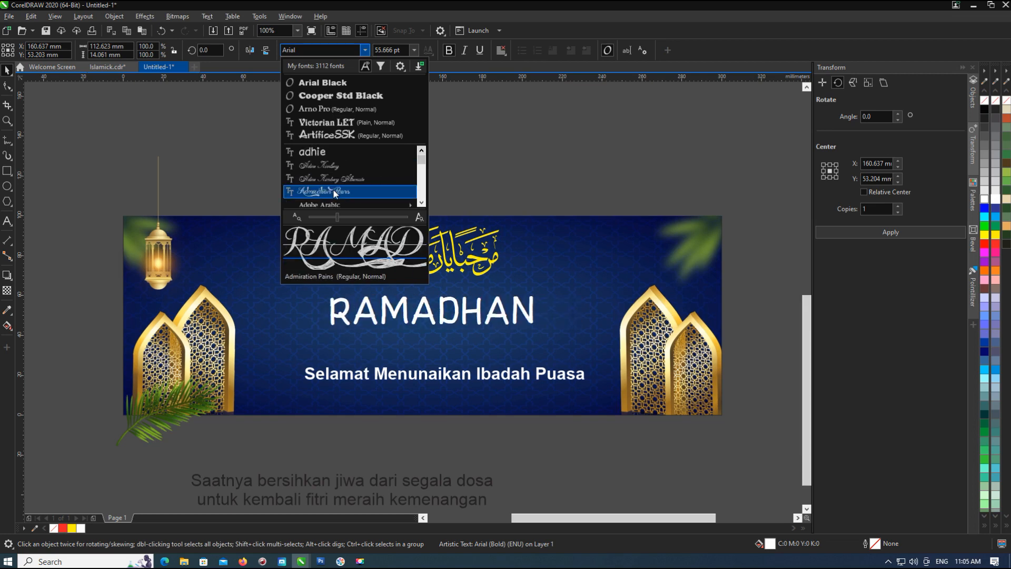
scroll(333, 190, "down", 1)
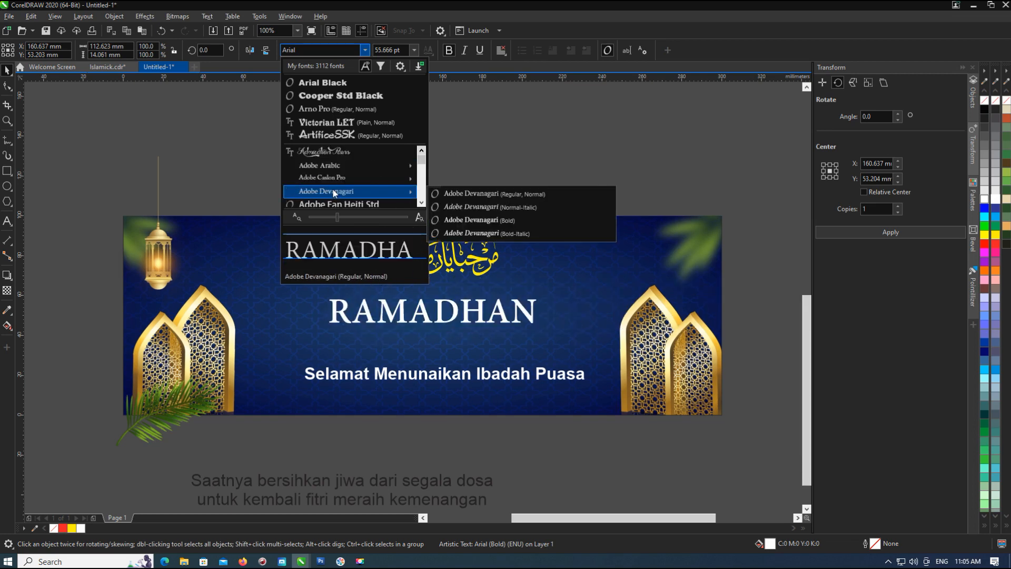
scroll(333, 193, "down", 4)
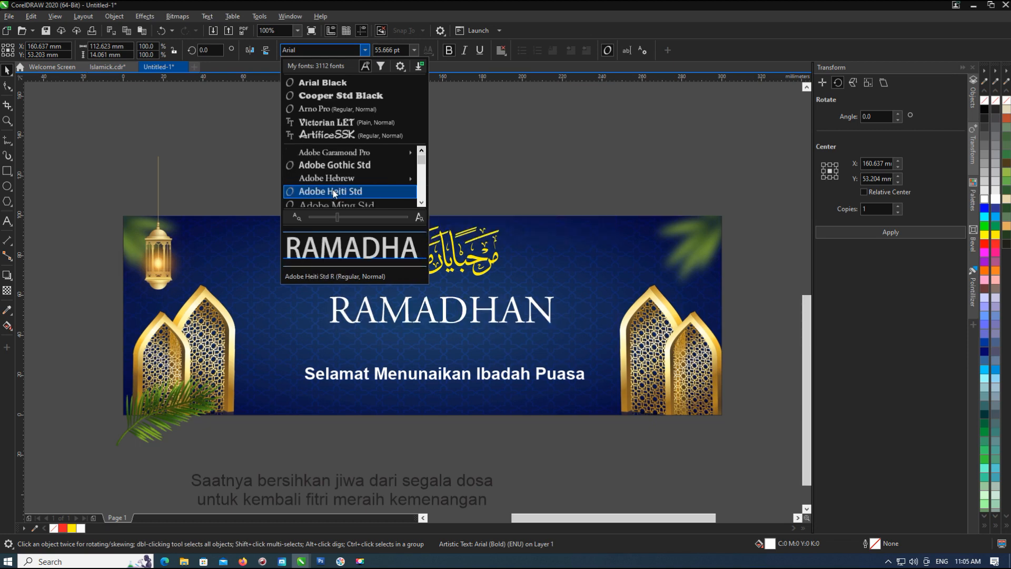
scroll(333, 188, "down", 2)
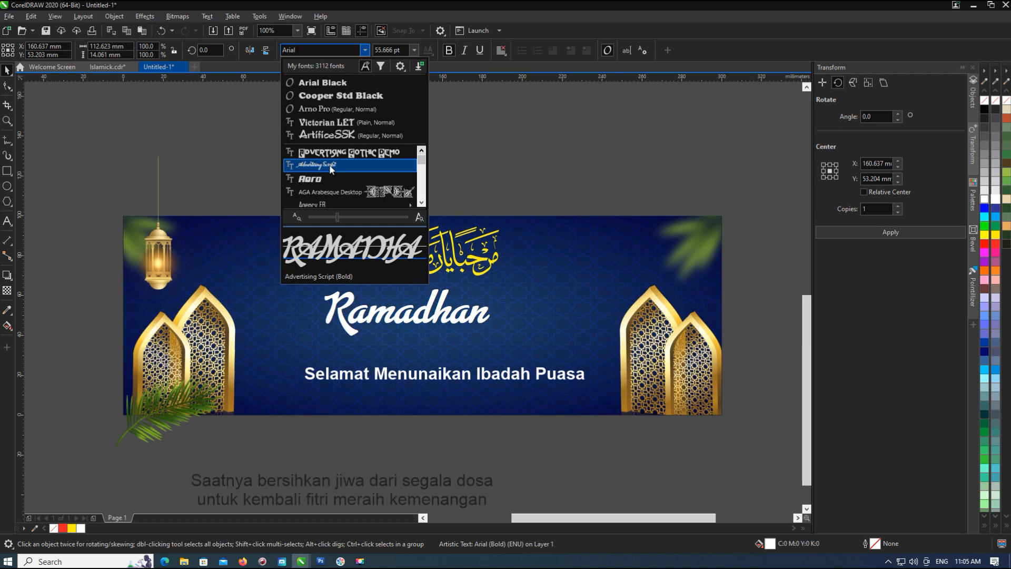
left_click(330, 167)
left_click_drag(491, 334, 504, 316)
Step: Shift the green leaf slightly outward at the banner's lower-left corner
left_click(507, 375)
scroll(419, 347, "down", 2)
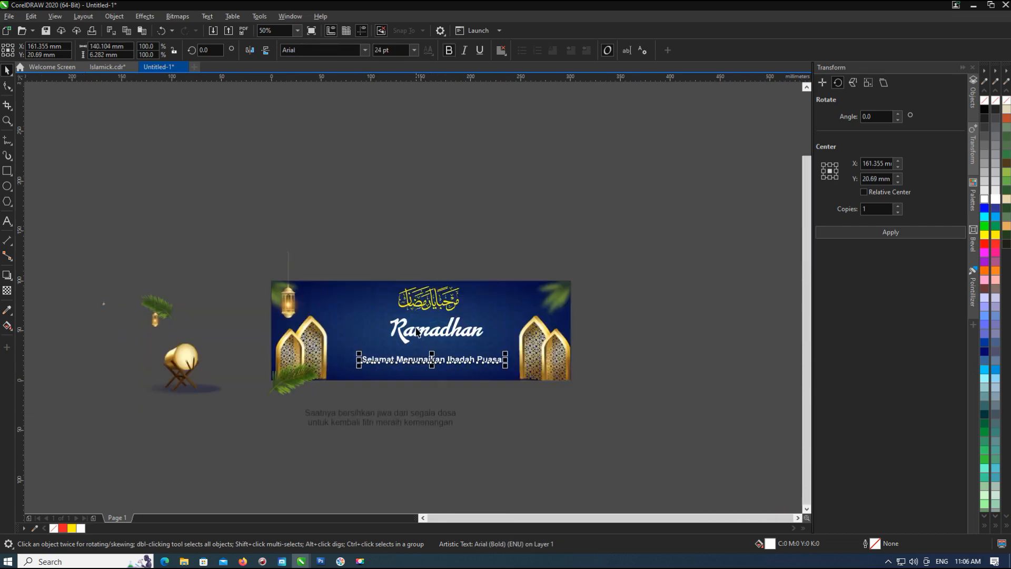
left_click(219, 289)
left_click(165, 311)
left_click(177, 377)
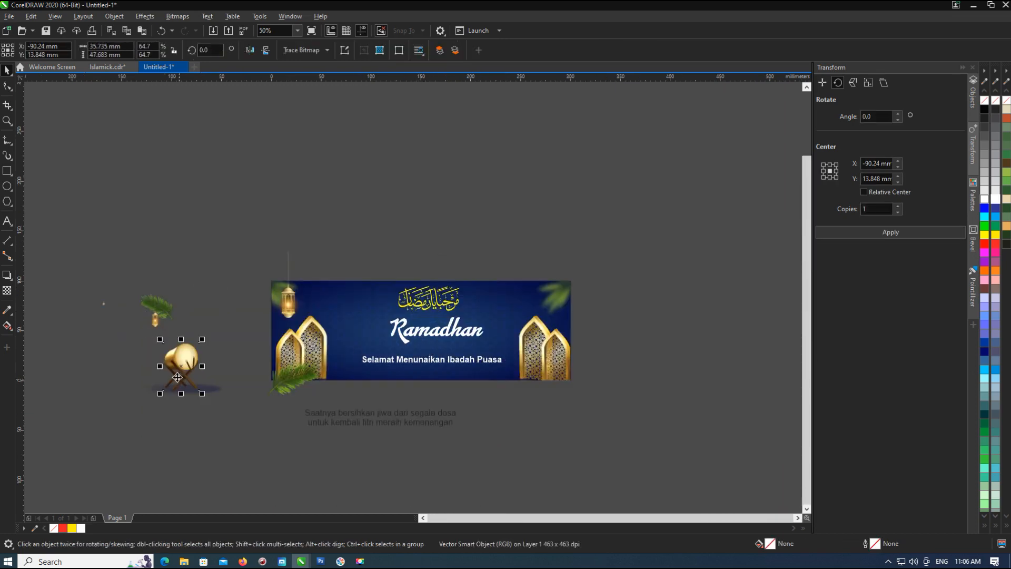
left_click_drag(285, 391, 283, 385)
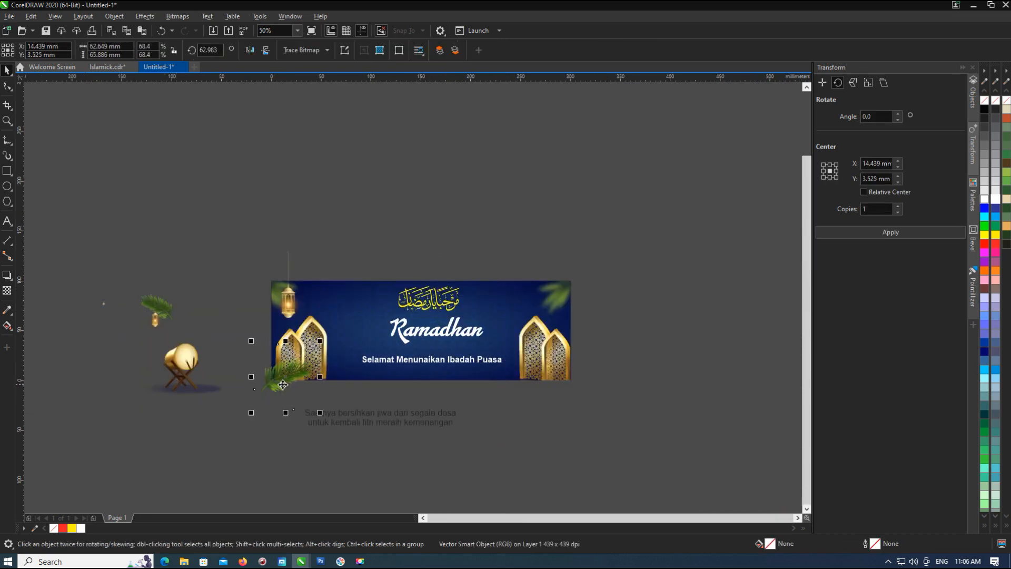
Step: Group the drum with its shadow, move it in front of the left arches and place it inside the banner's PowerClip
left_click_drag(104, 403, 249, 339)
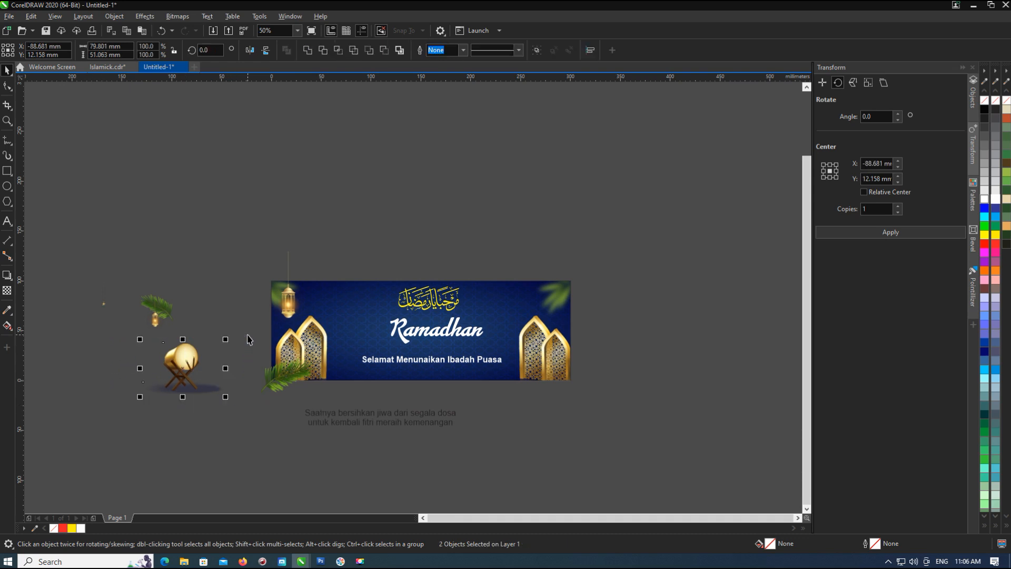
key("ctrl+g")
left_click_drag(180, 364, 325, 352)
key("ctrl+1")
left_click(337, 285)
left_click(284, 221)
left_click(327, 343)
Step: Hang the star ornament beside the lantern at about 53 mm tall and place both inside the banner's PowerClip
left_click(126, 303)
left_click_drag(87, 276, 243, 275)
scroll(321, 298, "up", 2)
scroll(314, 310, "up", 2)
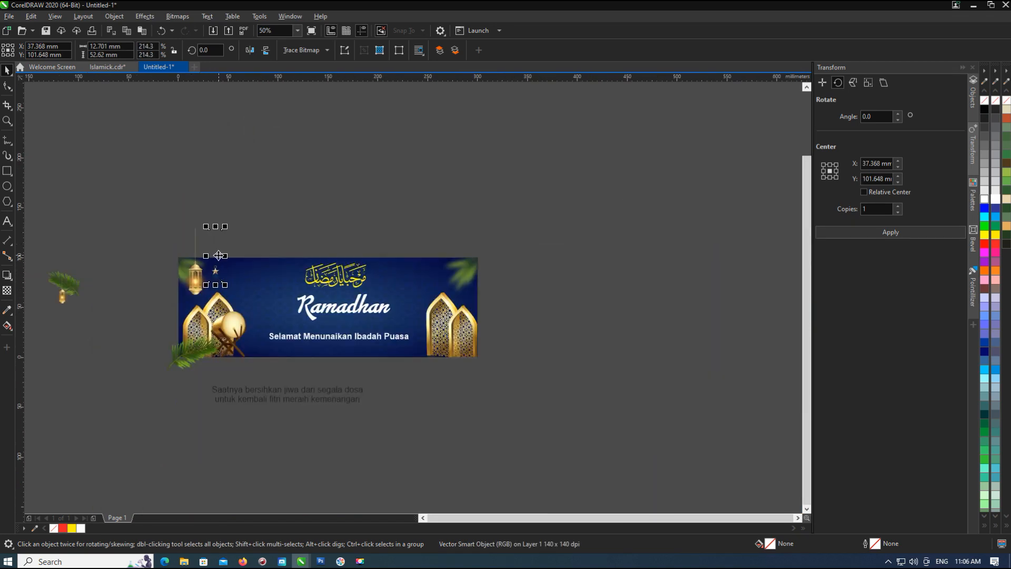
left_click_drag(253, 207, 168, 309)
left_click(275, 278)
left_click(243, 226)
Step: Inside the PowerClip, nudge the right pair of arches about 1.3 mm down and finish editing
double_click(460, 345)
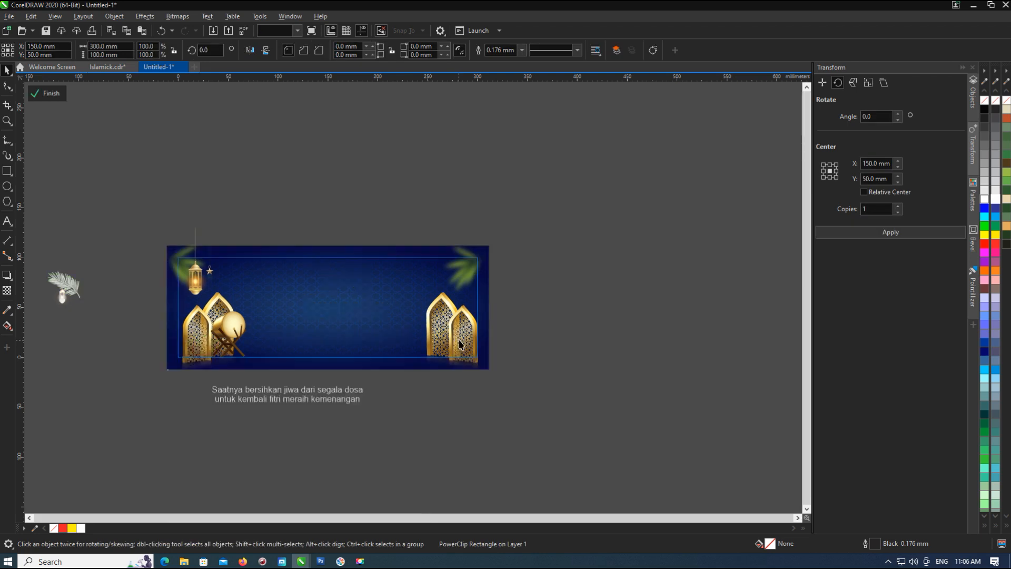
left_click(476, 355)
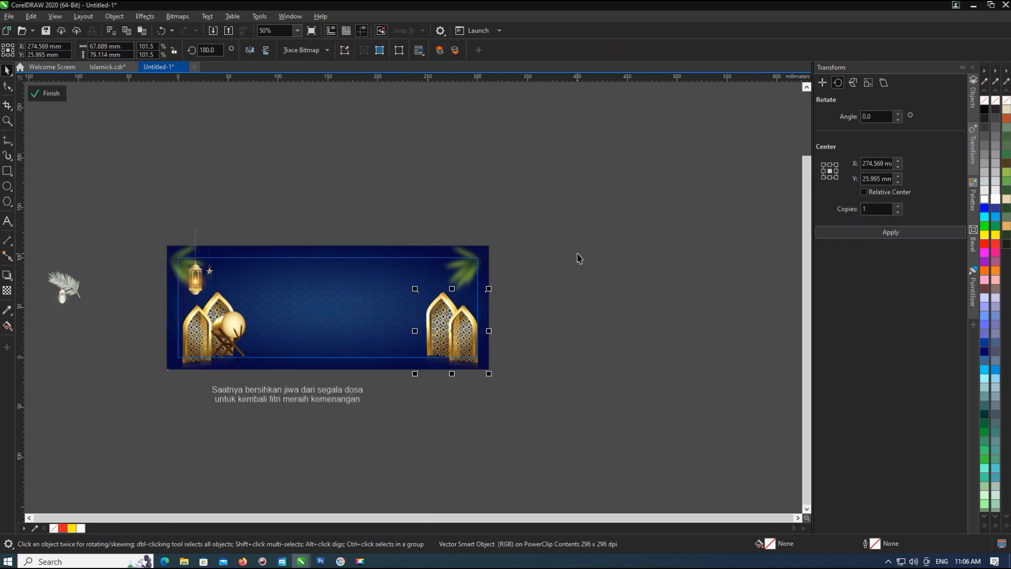
key("Down")
key("Down")
key("Down")
key("Down")
key("Down")
key("Down")
key("Down")
key("Down")
key("Down")
key("Down")
key("Down")
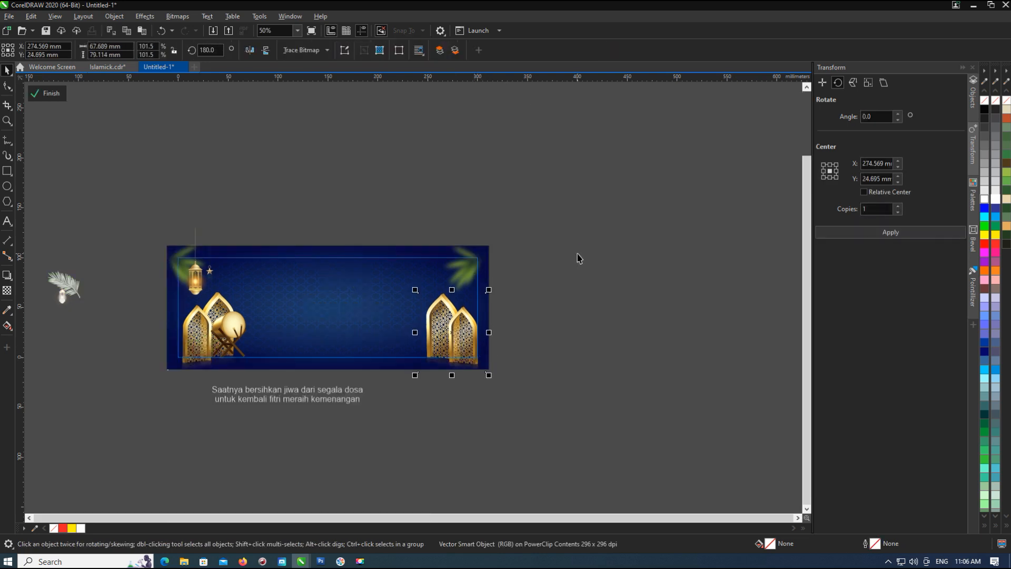
left_click(577, 254, "ctrl")
left_click(575, 256)
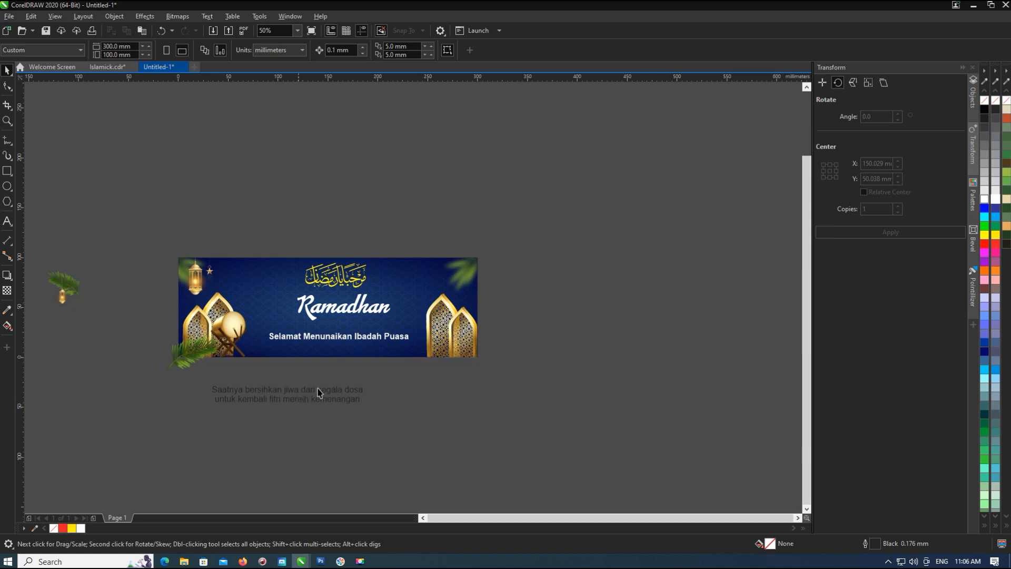
Step: Add "Marhaban Ya" before the word Ramadhan in the title text
left_click(357, 319)
left_click(312, 311, "ctrl")
double_click(301, 307)
type("Marhanr")
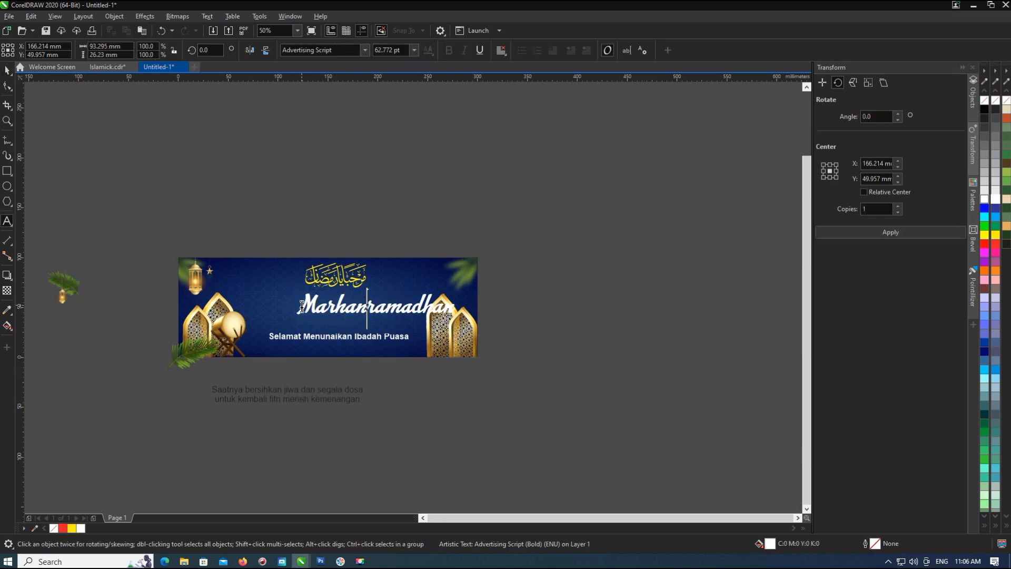
key("BackSpace")
type("ban ")
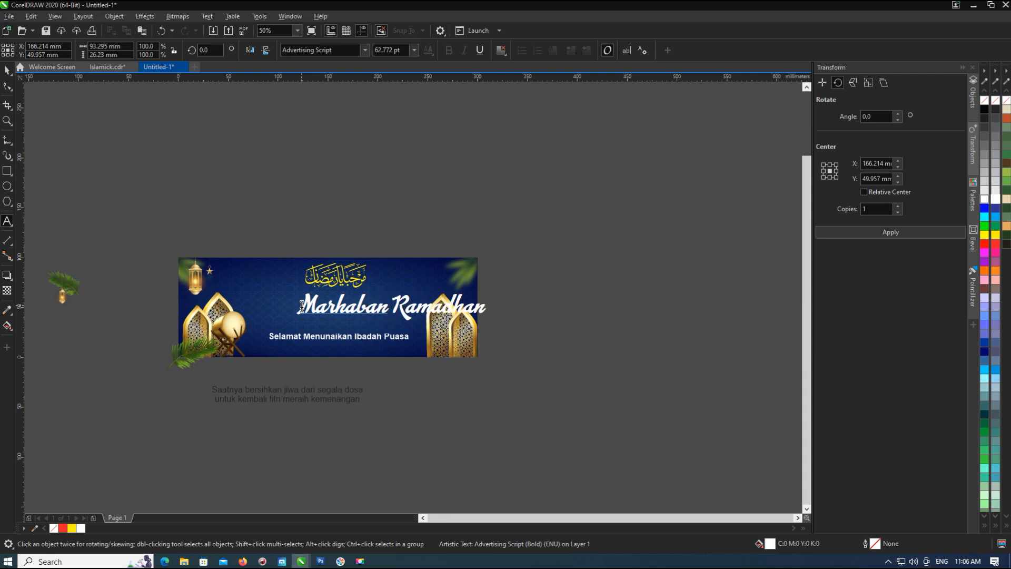
type("Ya")
key("ctrl+space")
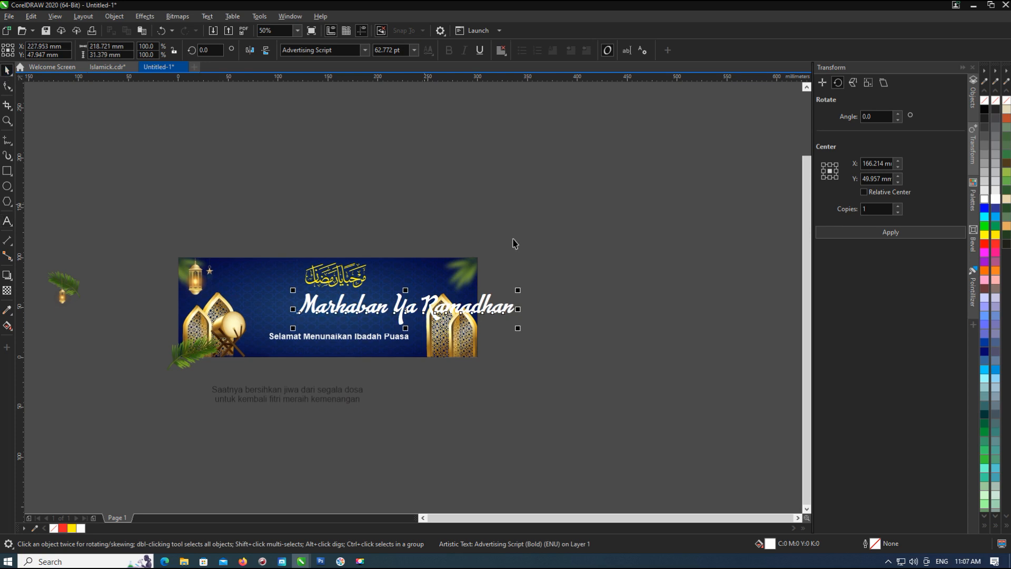
Step: Shrink the title to about 142 mm wide and move it between the arches, below the calligraphy
left_click_drag(520, 291, 437, 302)
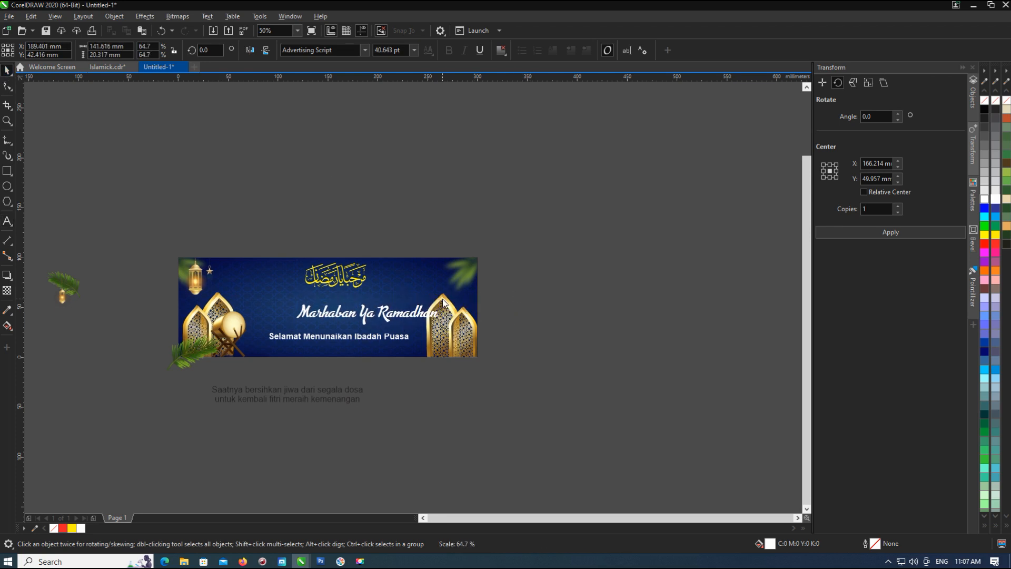
scroll(380, 312, "up", 2)
left_click_drag(317, 293, 257, 274)
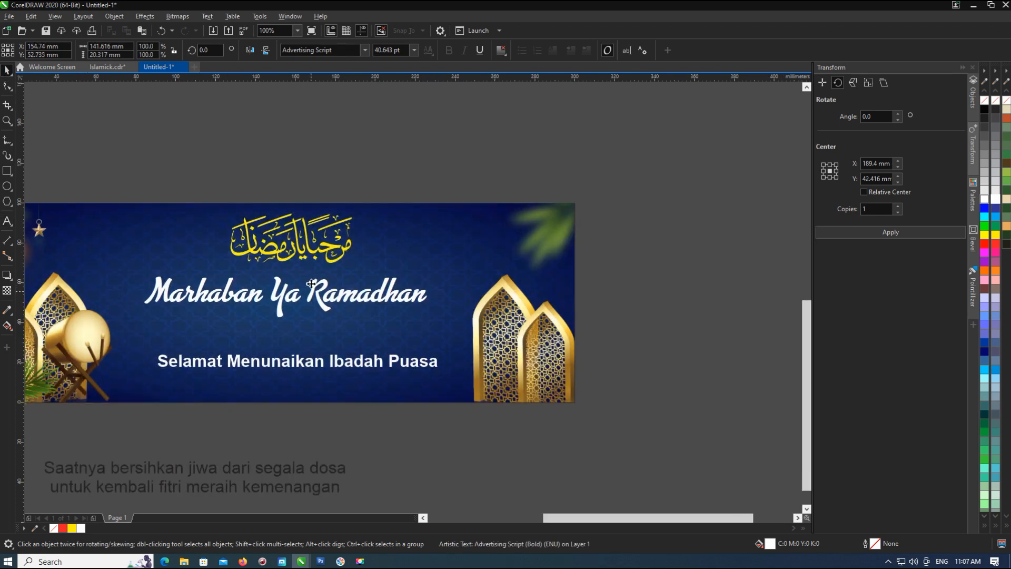
Step: Change the title's font to Althea bold
left_click(365, 49)
scroll(337, 174, "down", 5)
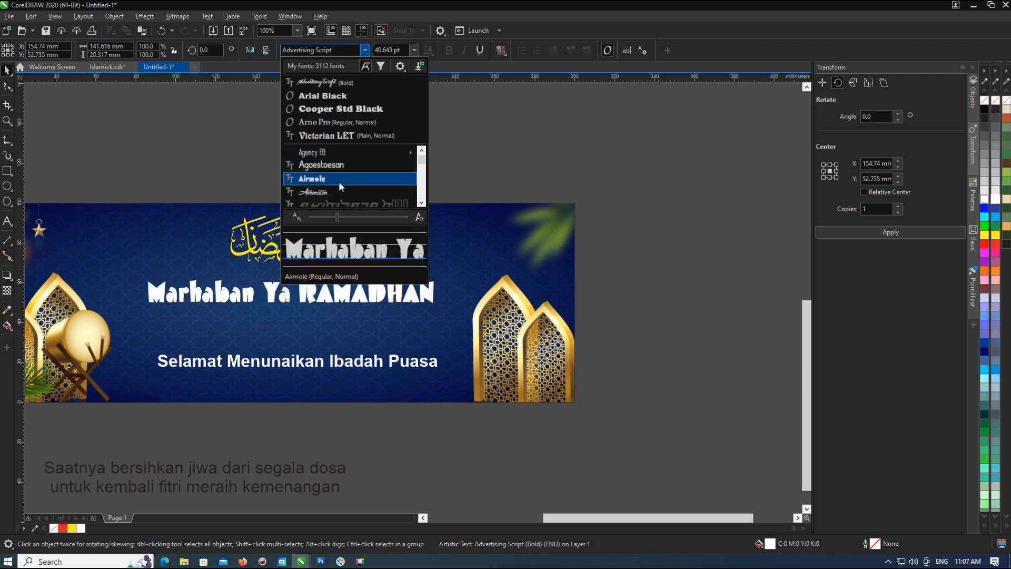
scroll(340, 190, "down", 5)
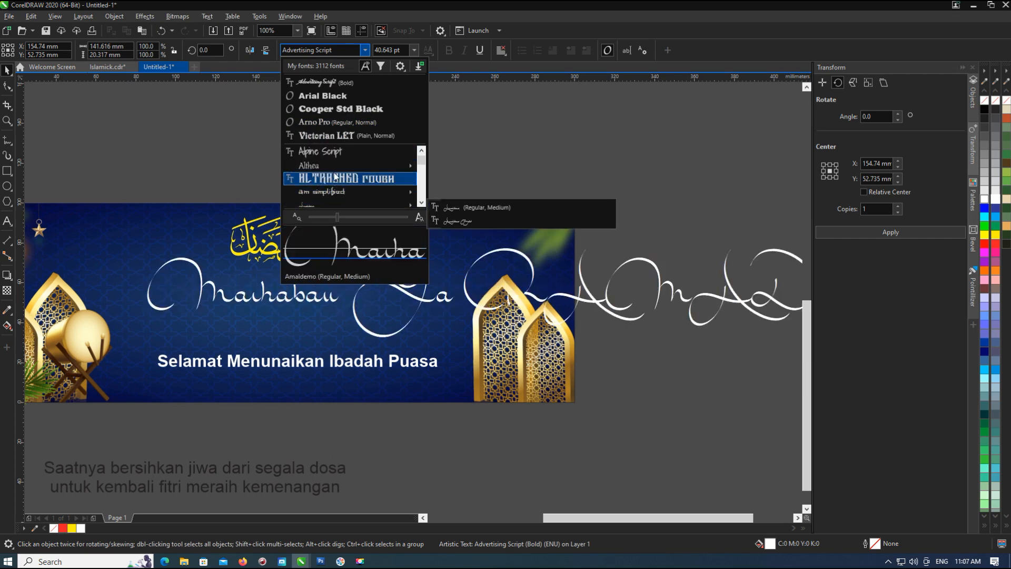
mouse_move(334, 167)
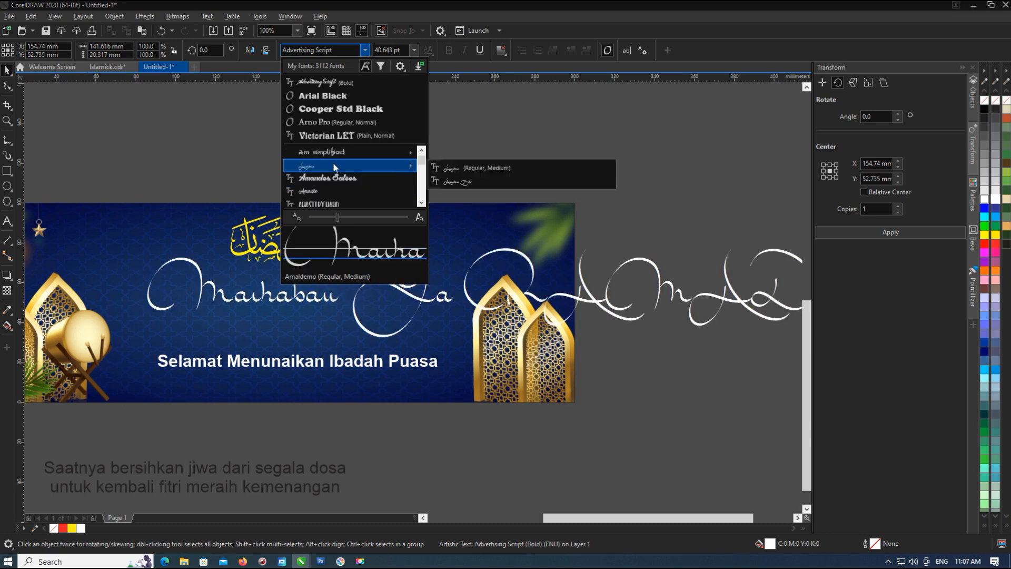
key("Escape")
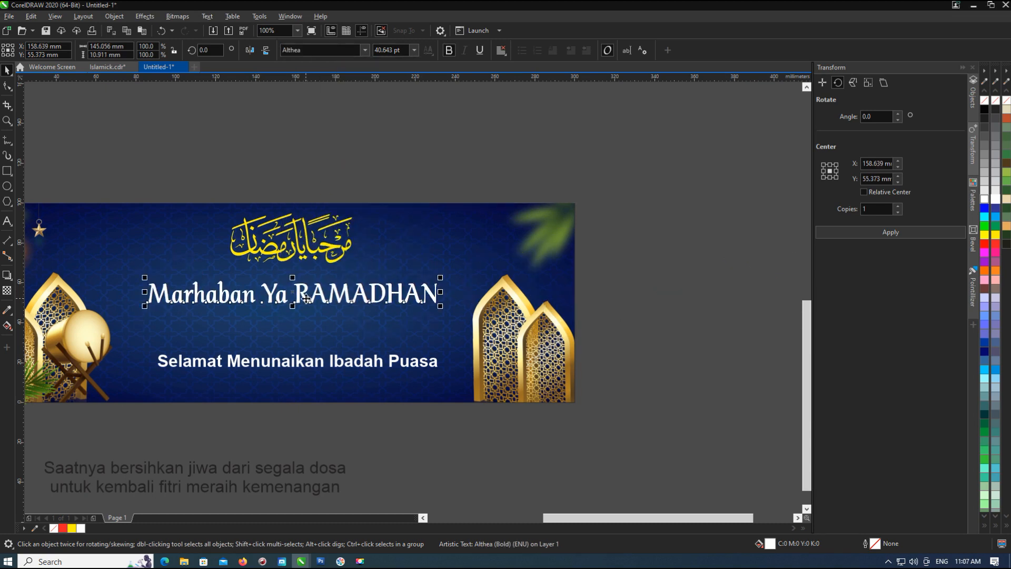
Step: Convert the letters after the R in RAMADHAN to lowercase and enlarge the title to about 143 mm wide
double_click(307, 298)
left_click_drag(311, 290, 437, 292)
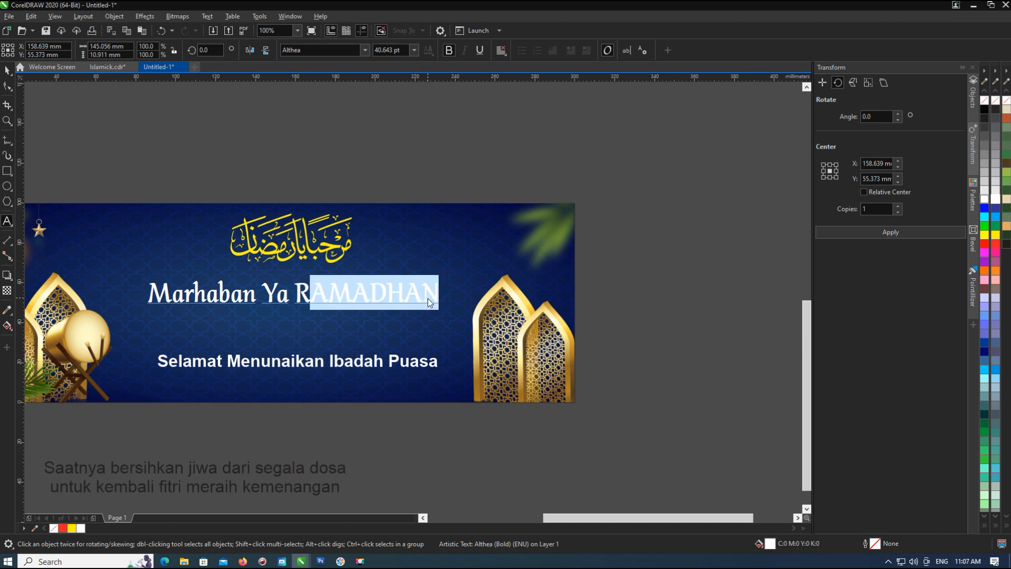
key("shift+F3")
left_click(491, 313)
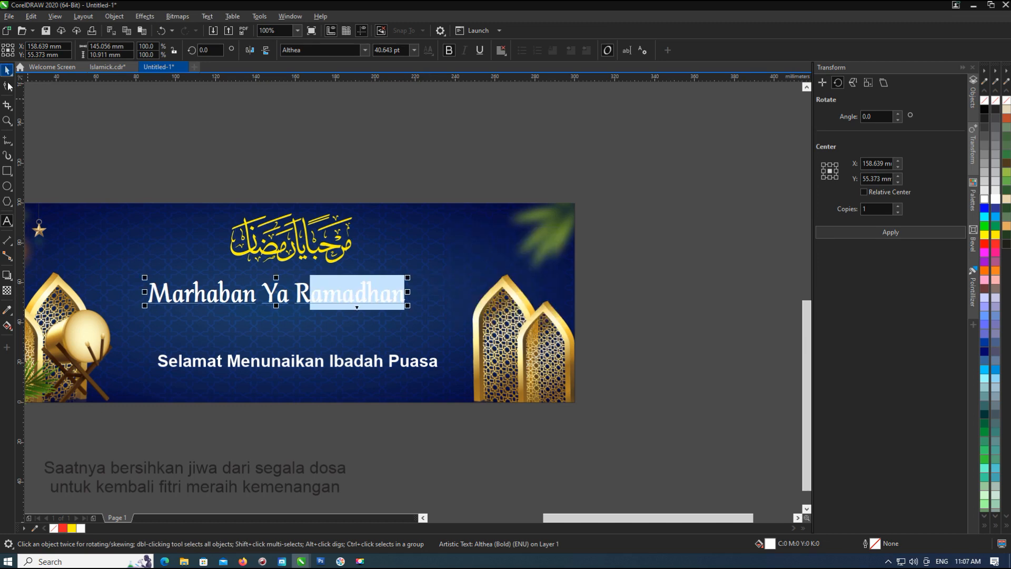
left_click(7, 71)
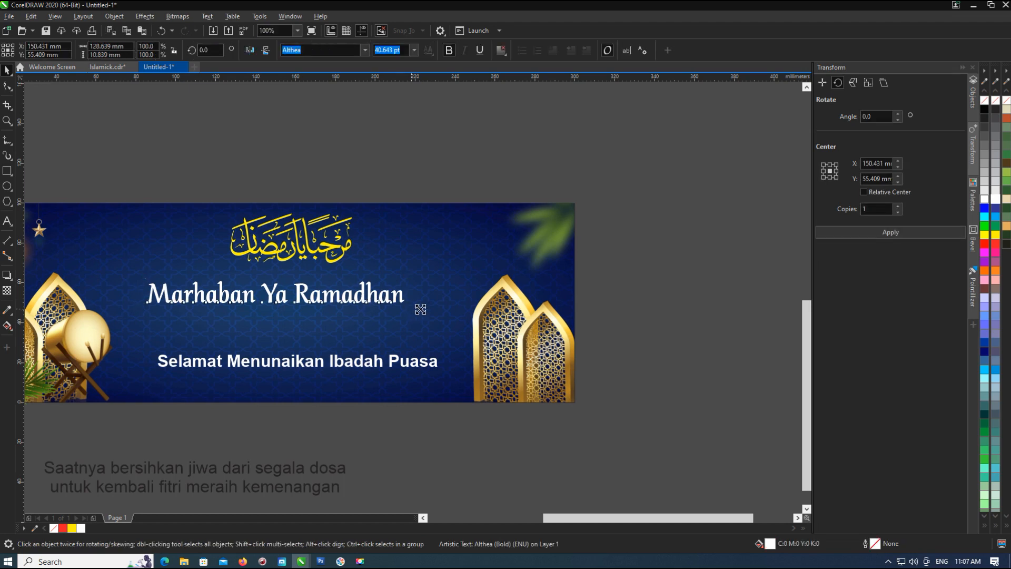
left_click_drag(417, 309, 437, 303)
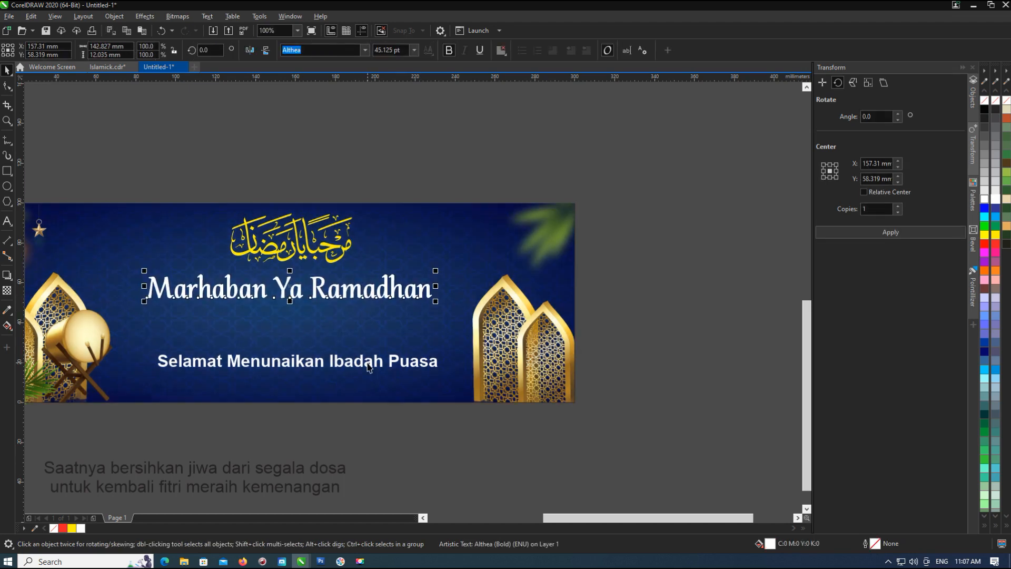
Step: Move the line "Selamat Menunaikan Ibadah Puasa" directly under the title and reduce it to about 122 mm wide
left_click_drag(369, 367, 369, 323)
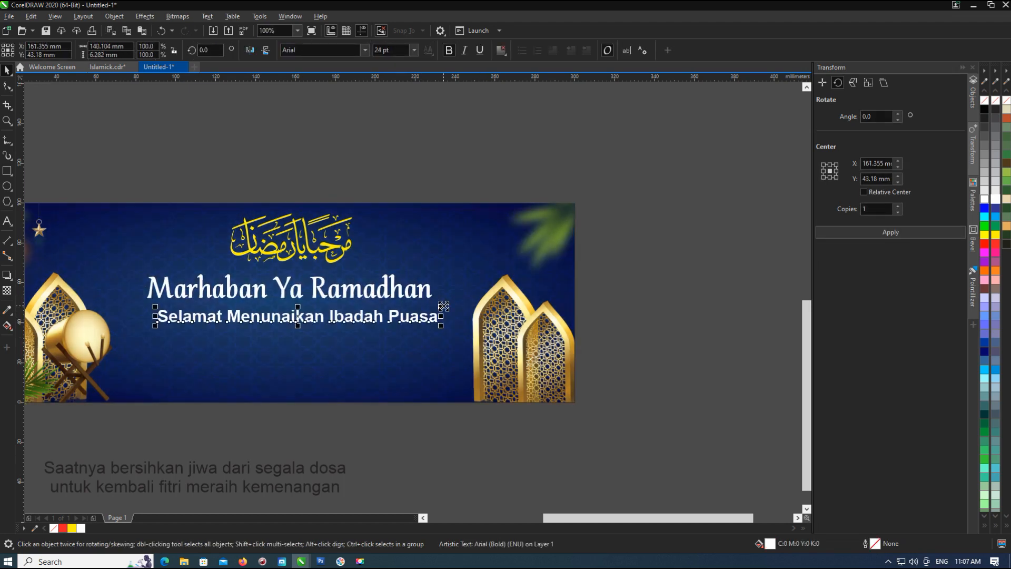
left_click_drag(444, 306, 408, 304)
left_click_drag(336, 316, 345, 311)
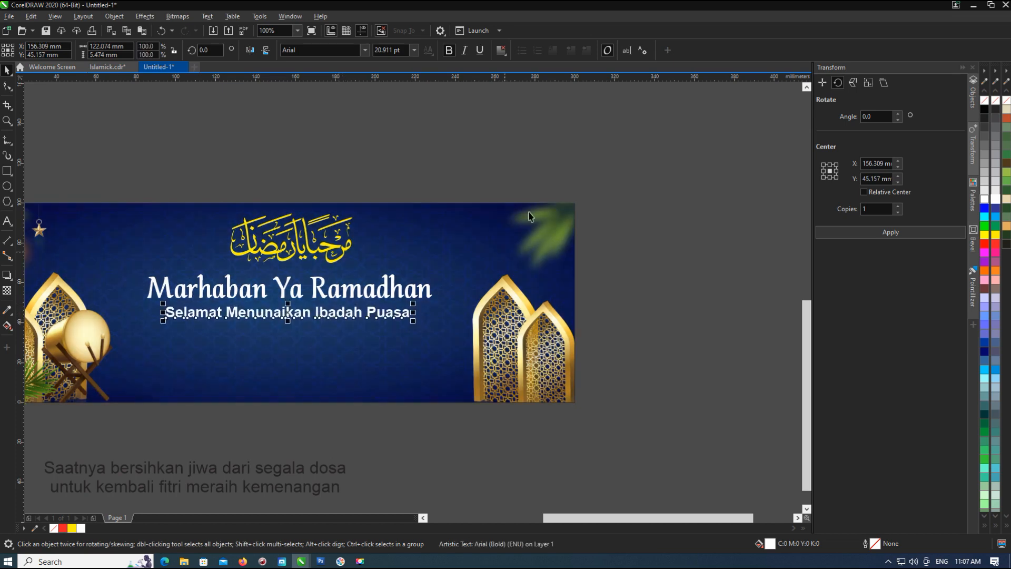
Step: Move the two-line message "Saatnya bersihkan jiwa..." onto the banner's lower part and show it in white
scroll(529, 216, "down", 2)
left_click_drag(397, 332, 449, 280)
left_click(695, 248)
scroll(468, 271, "up", 2)
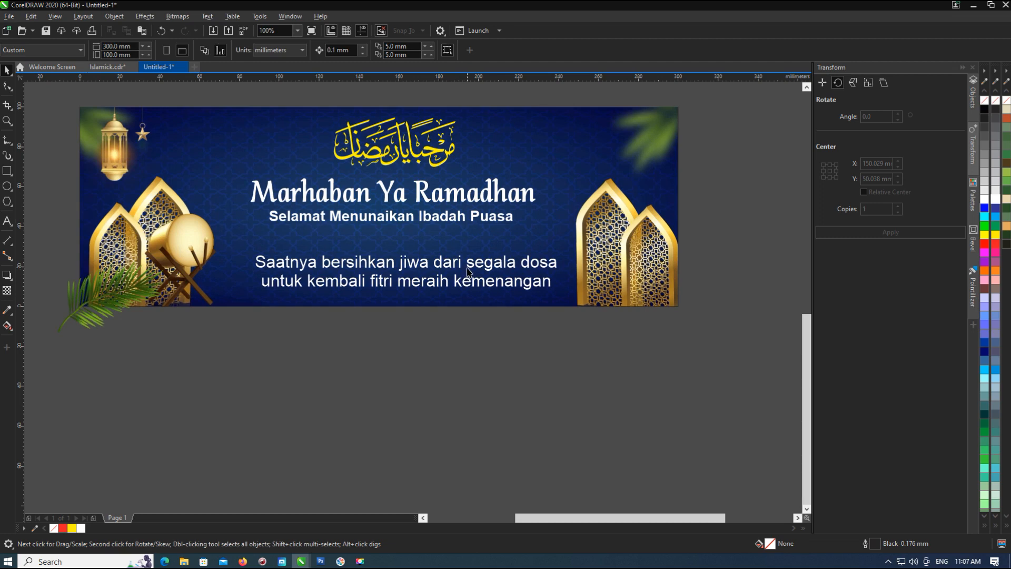
Step: Center the two-line message horizontally on the banner
left_click(468, 271)
left_click(474, 300, "shift")
key("c")
left_click(497, 331)
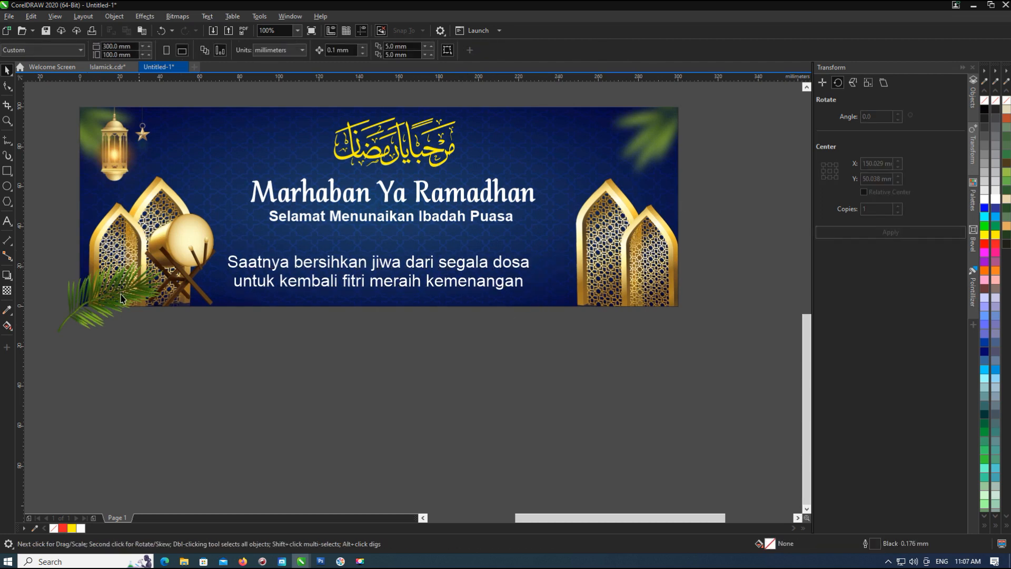
Step: Place the palm leaf inside the banner's lower-left corner and reduce the two-line message to about 115 mm wide
left_click_drag(122, 298, 131, 247)
left_click(382, 287)
left_click(441, 278)
left_click_drag(532, 252, 496, 256)
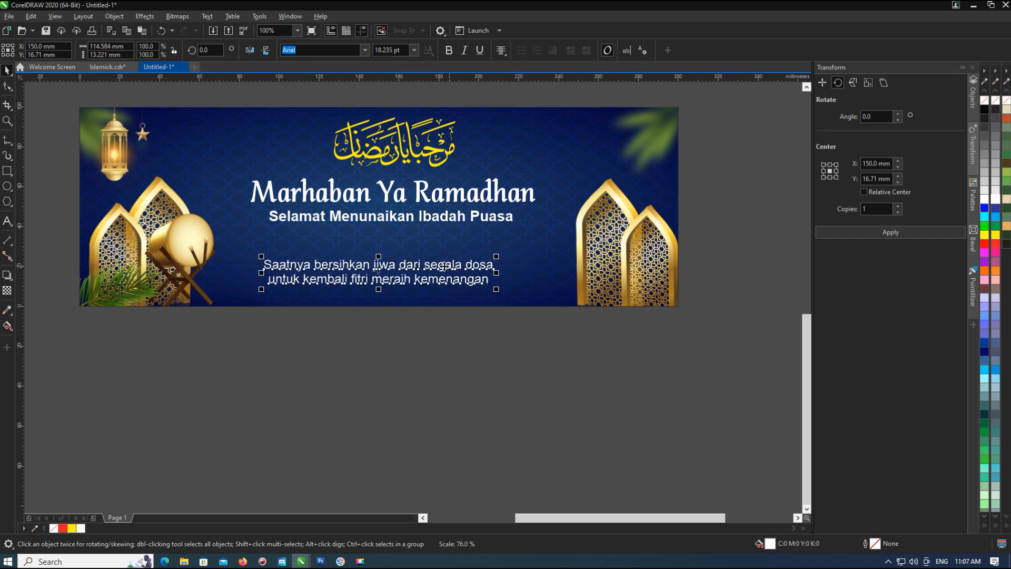
left_click(453, 321)
Step: Move the spare palm leaf and lantern to the banner's upper-right corner, enlarged and clipped inside the banner frame
scroll(453, 320, "down", 2)
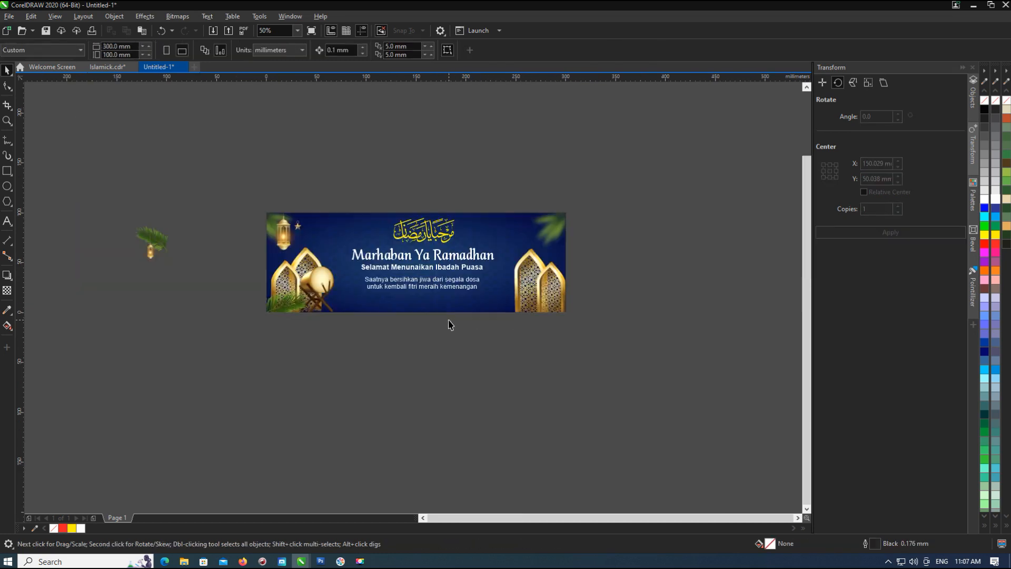
left_click(163, 258)
left_click_drag(163, 258, 599, 307)
left_click_drag(574, 253, 563, 238)
left_click(581, 241)
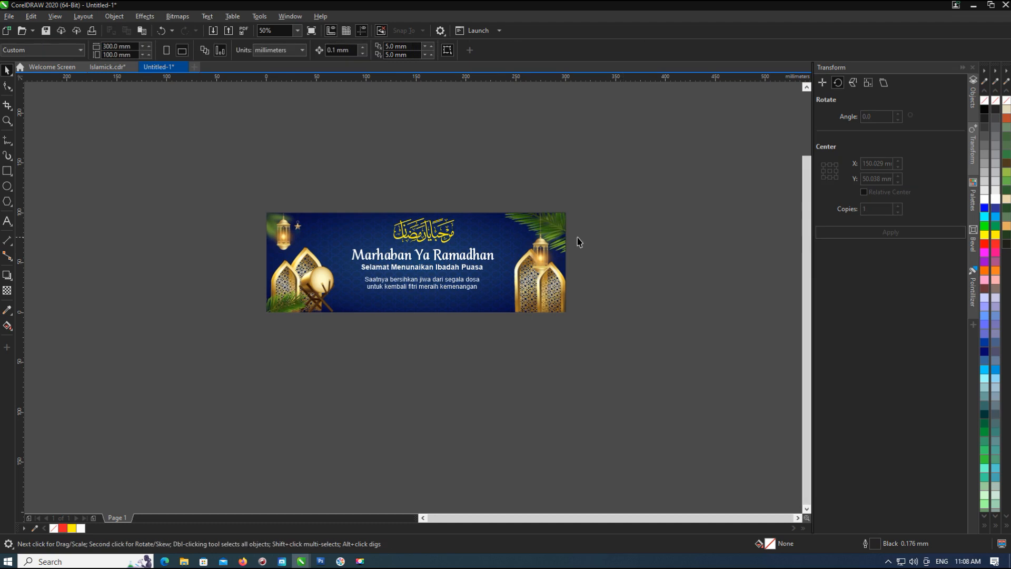
scroll(583, 243, "up", 1)
scroll(584, 245, "down", 1)
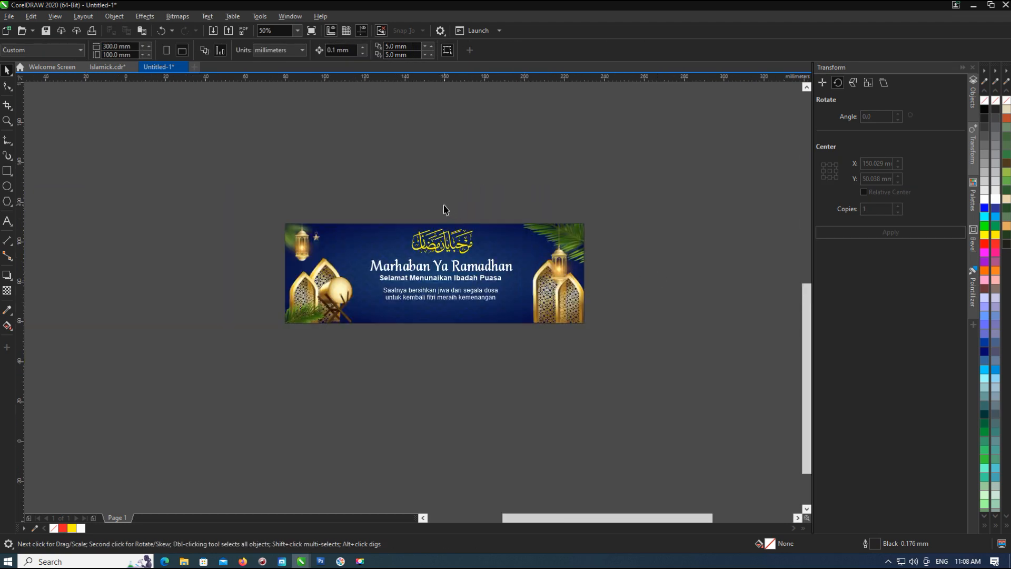
Step: Lower the two-line message slightly beneath the subtitle and center the banner's texts horizontally
scroll(442, 209, "up", 2)
left_click(463, 398)
key("Tab")
left_click_drag(282, 186, 606, 447)
key("p")
Step: Recolor the Arabic calligraphy with the gold (C:20 M:36 Y:99 K:1) sampled from the left arch
left_click(480, 300)
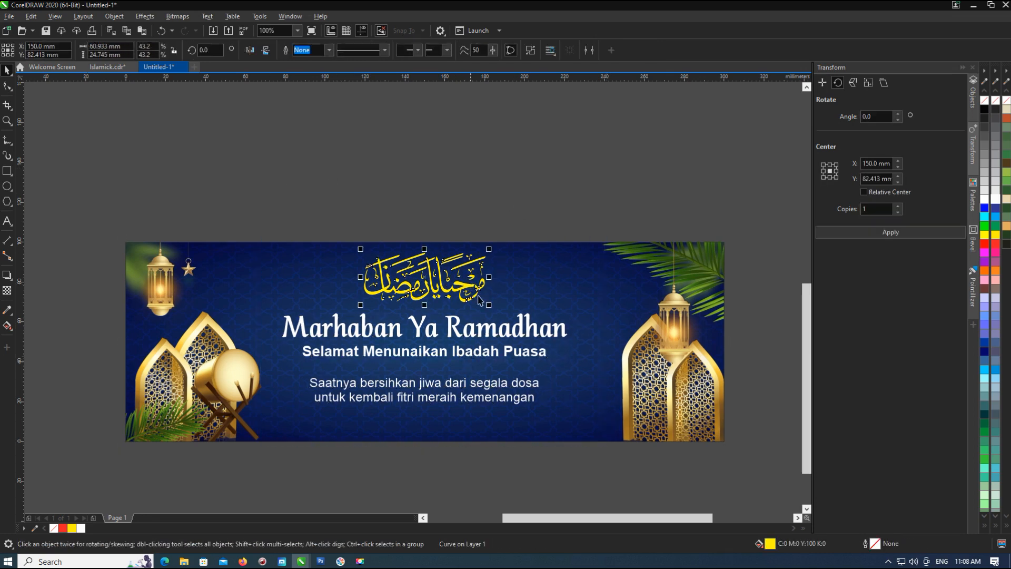
left_click(11, 311)
left_click(181, 362)
scroll(408, 258, "up", 3)
left_click(411, 266)
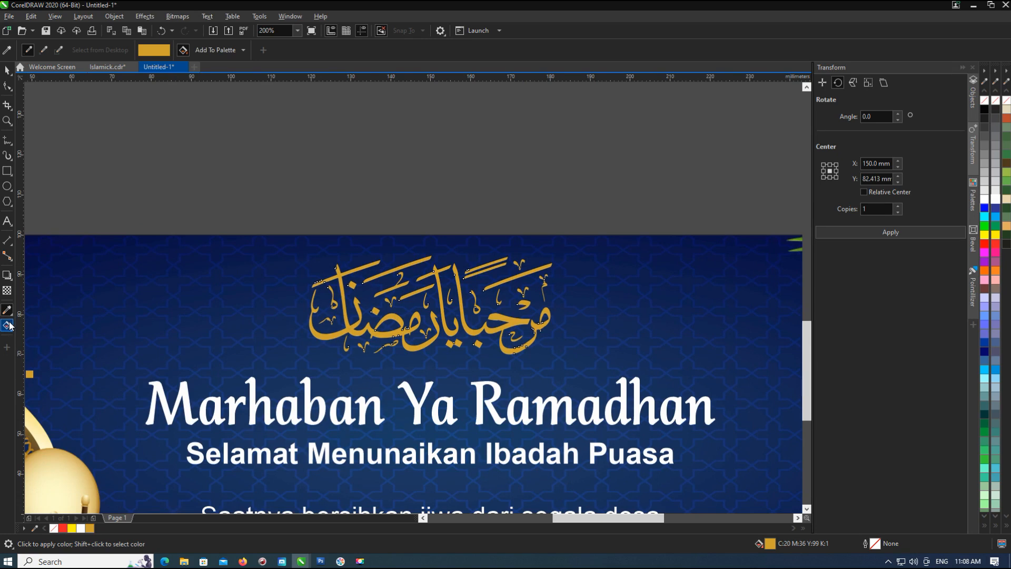
Step: Try a gold-to-white gradient fill across the calligraphy
left_click(8, 325)
left_click_drag(421, 254, 508, 256)
scroll(418, 350, "down", 2)
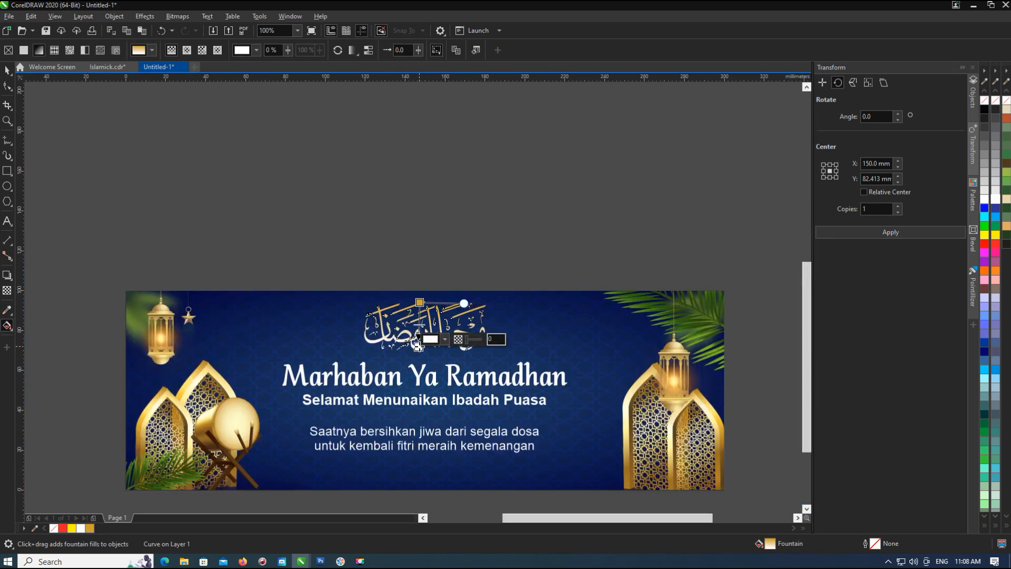
Step: Sample a lighter yellow-gold from the artwork and apply it to the calligraphy
left_click(8, 310)
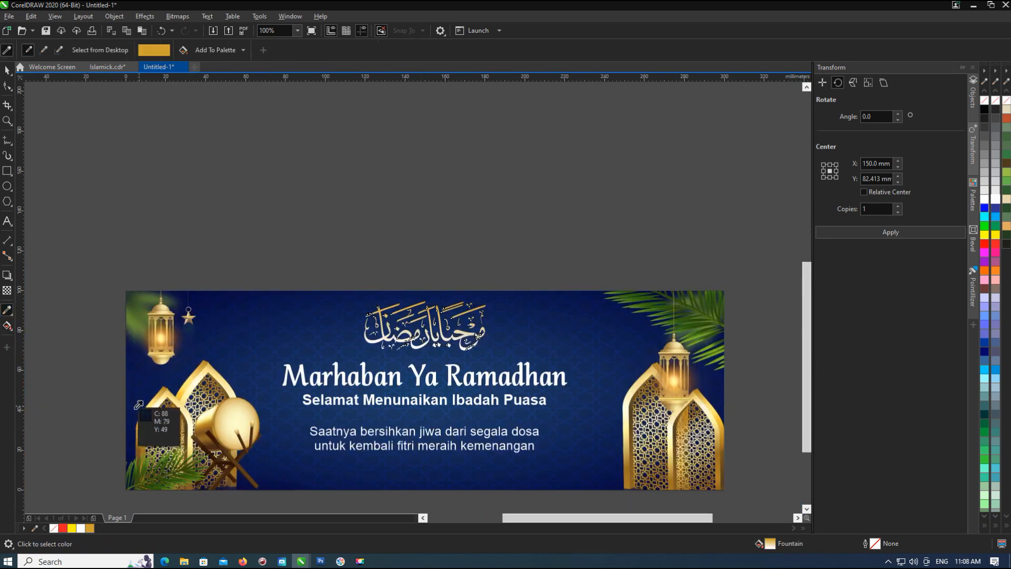
scroll(417, 345, "up", 2)
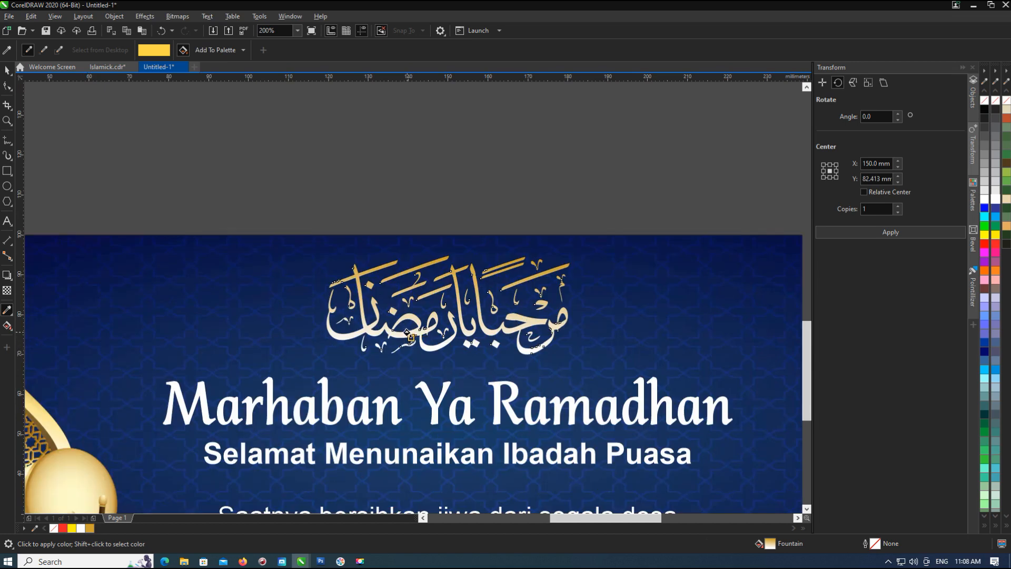
left_click(408, 333)
Step: Give the calligraphy a vertical gradient with lighter yellow-gold at both ends and the darker sampled gold in the middle
left_click(8, 326)
left_click_drag(444, 256, 444, 339)
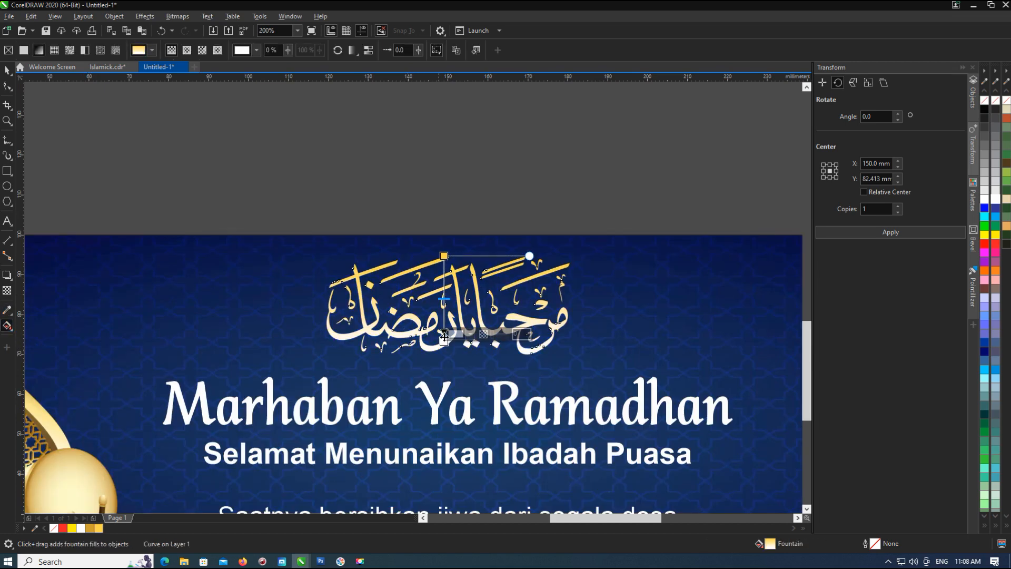
left_click(99, 528)
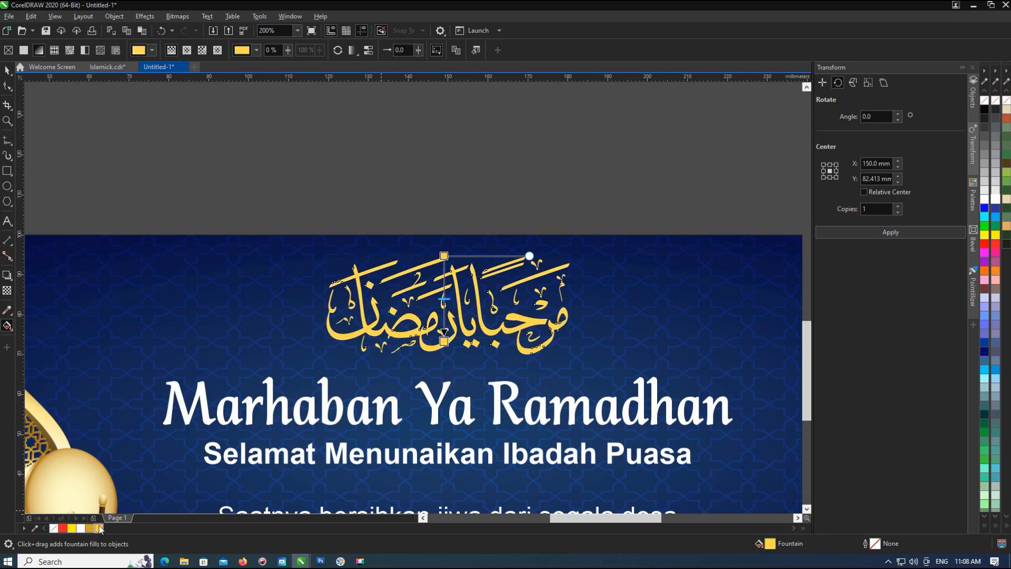
double_click(444, 287)
left_click(90, 528)
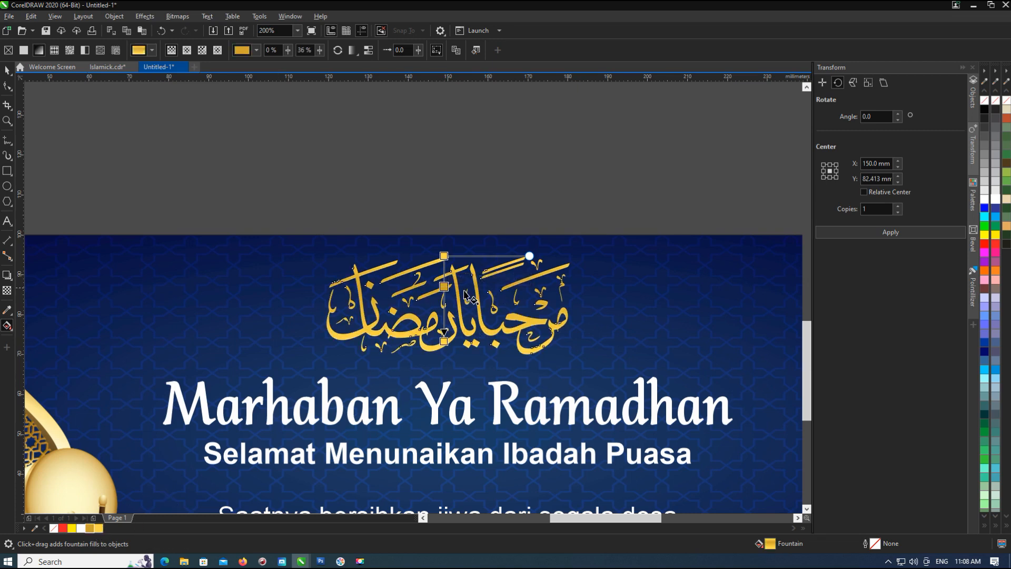
left_click_drag(443, 301, 444, 307)
left_click_drag(446, 343, 447, 344)
left_click(7, 70)
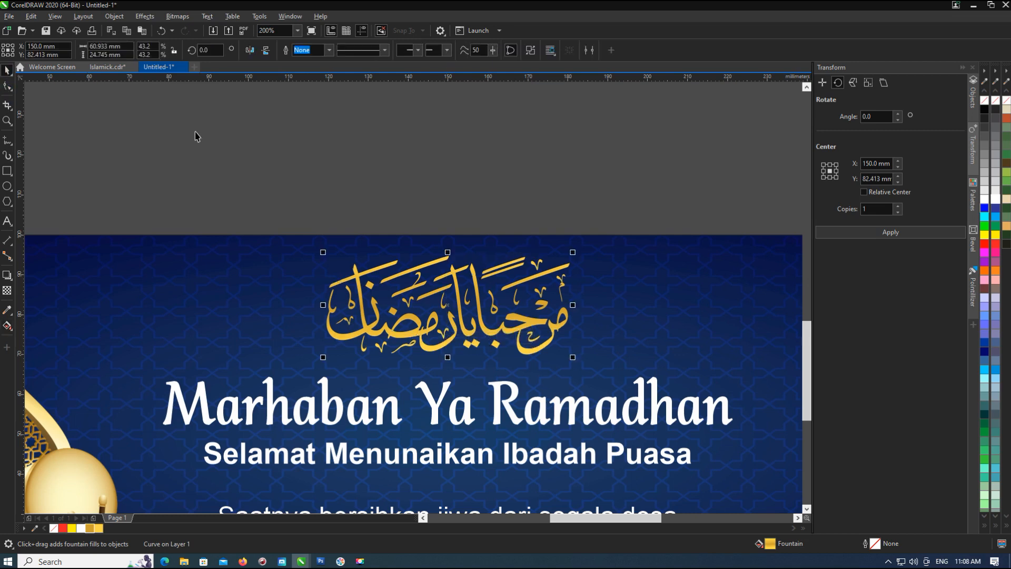
Step: Add a one-step contour around the calligraphy and adjust its offset to about 0.84 mm
left_click(7, 290)
left_click(45, 285)
left_click_drag(427, 280, 442, 291)
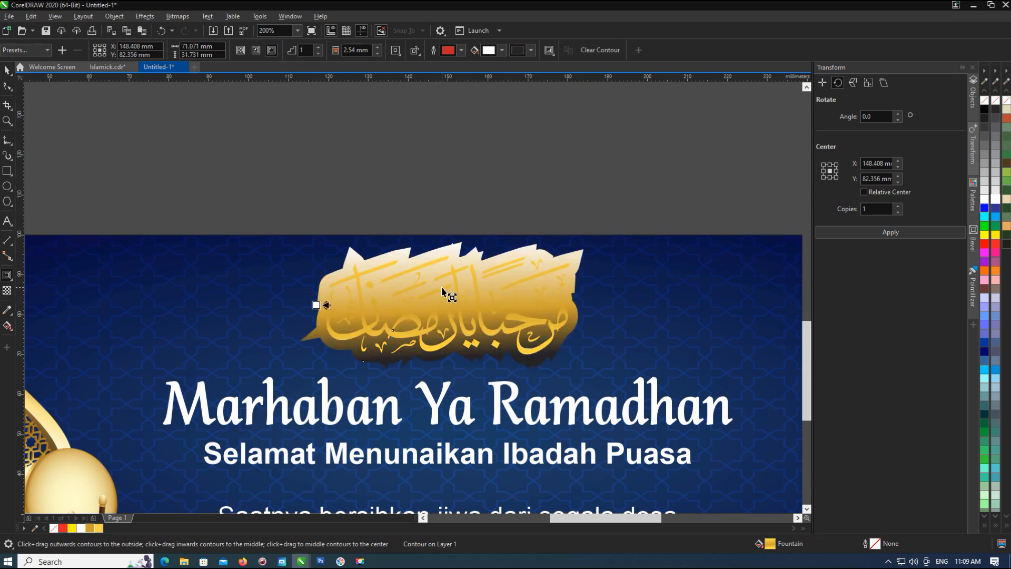
scroll(340, 302, "up", 2)
left_click_drag(301, 310, 311, 313)
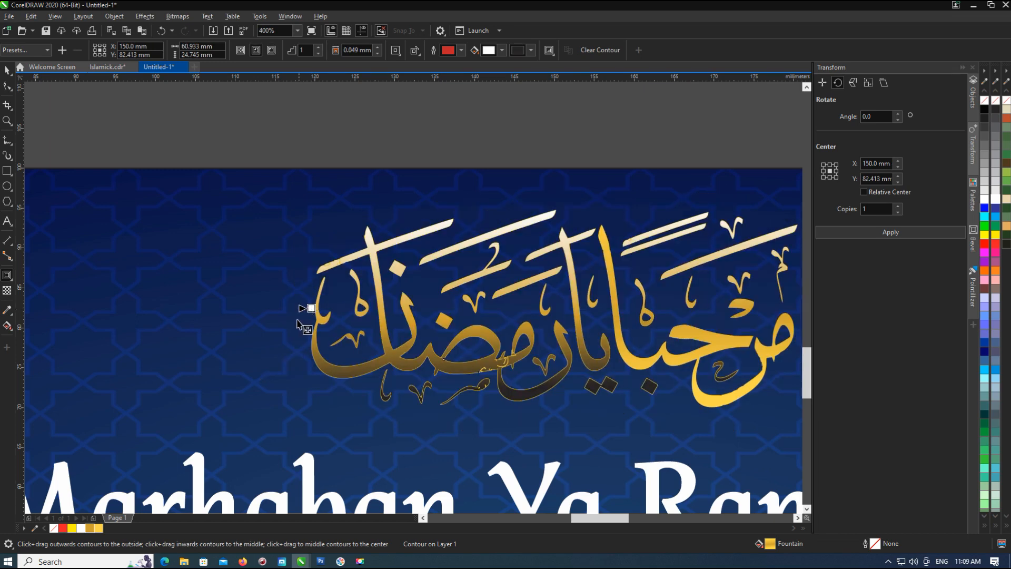
scroll(310, 315, "up", 2)
left_click_drag(312, 298, 319, 302)
scroll(320, 303, "down", 1)
scroll(319, 304, "down", 1)
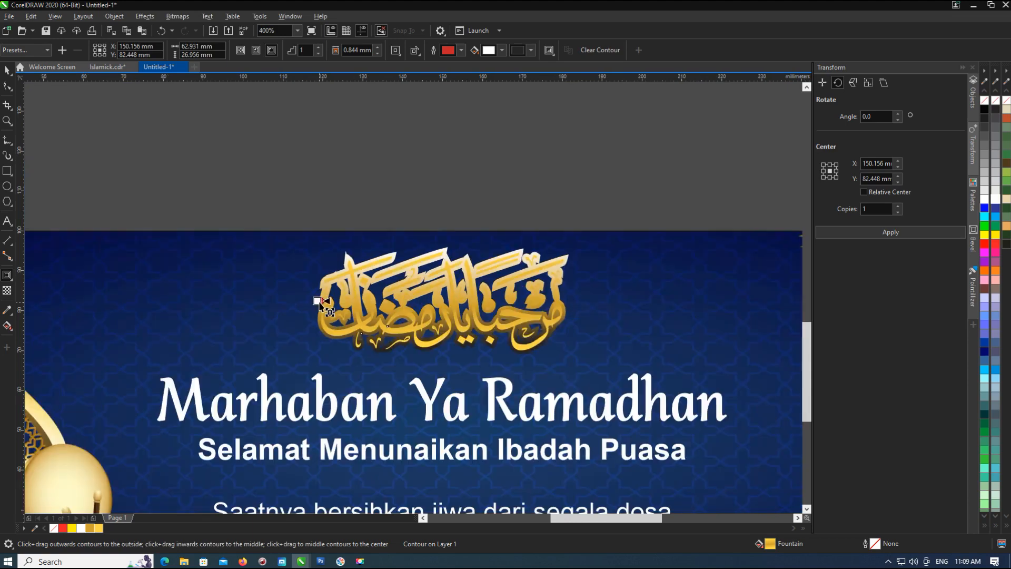
Step: Narrow the calligraphy's contour offset to about 0.2 mm and break the contour apart from the lettering
scroll(273, 316, "up", 3)
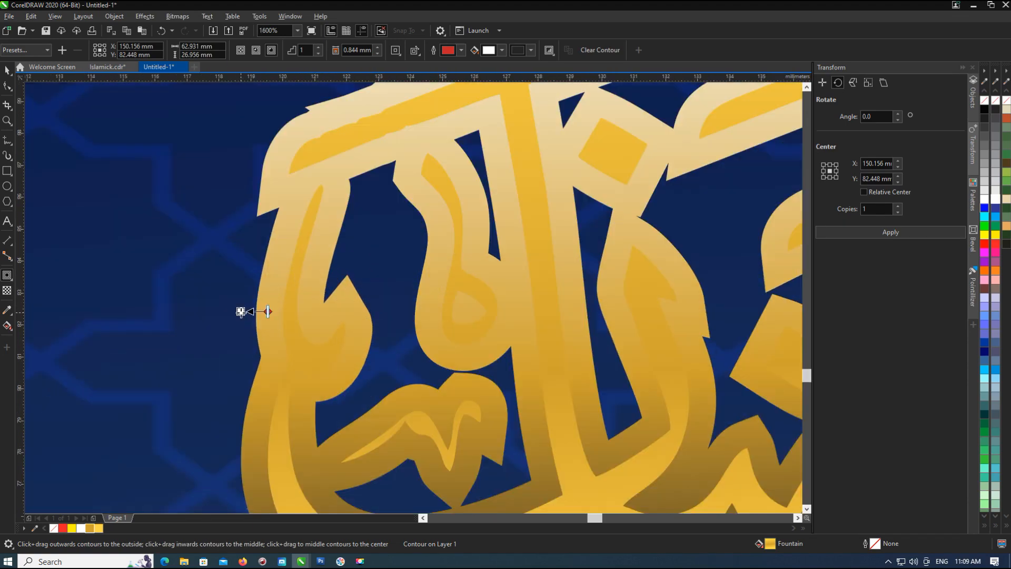
left_click_drag(246, 311, 262, 315)
scroll(261, 311, "down", 2)
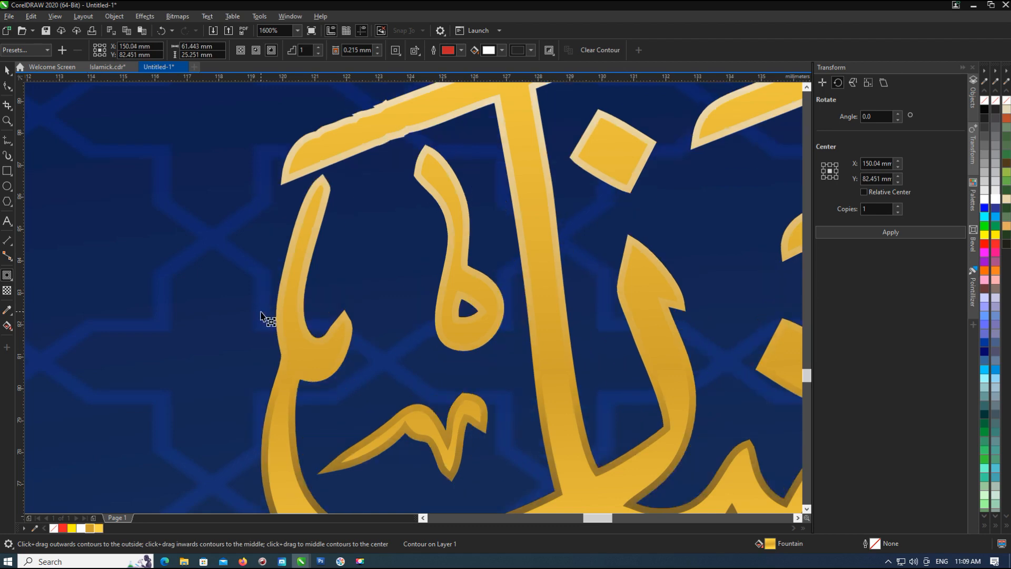
key("ctrl+k")
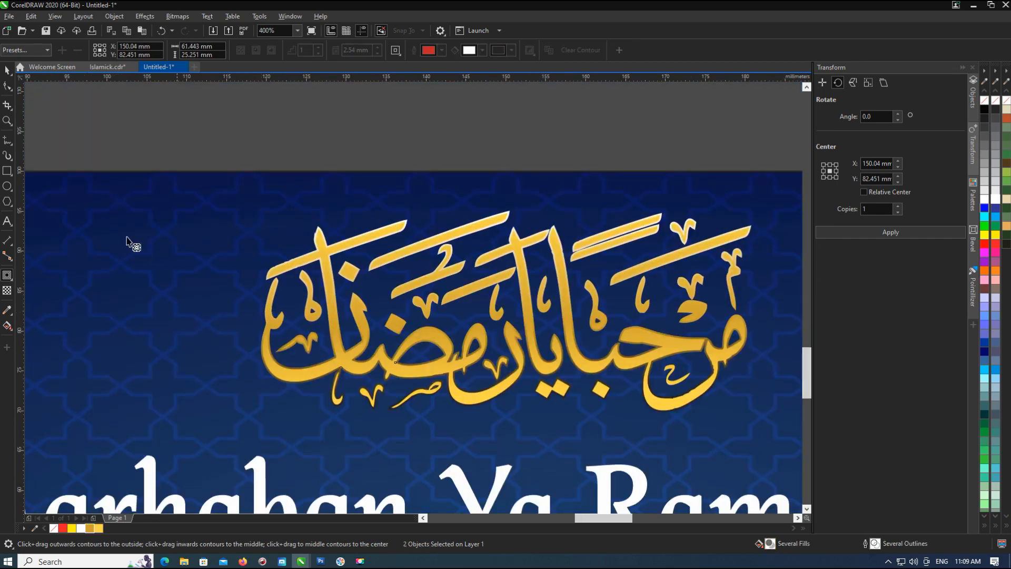
left_click(7, 71)
left_click(495, 156)
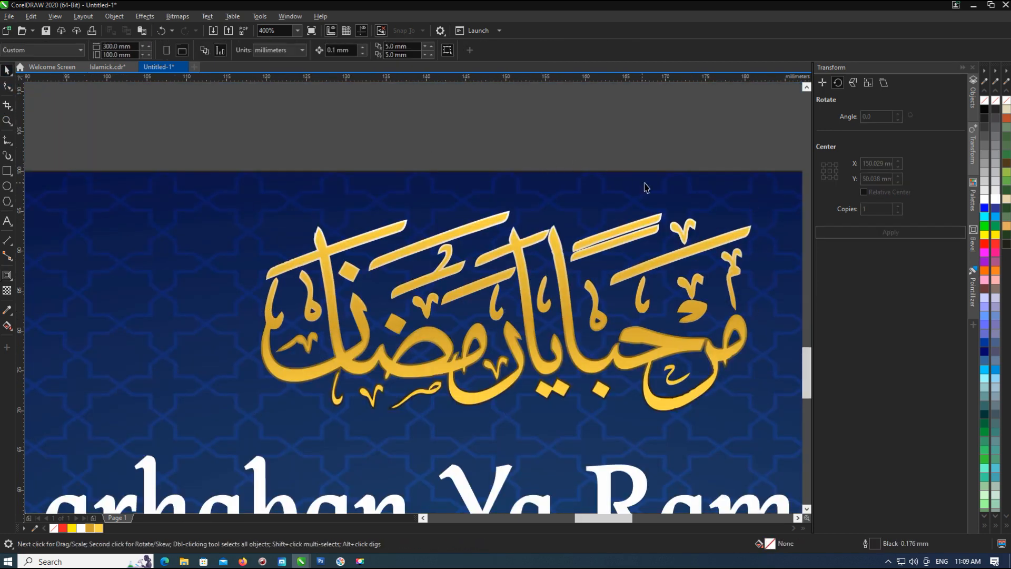
Step: Fill the separated contour shape behind the calligraphy with black and finally with white
scroll(646, 188, "up", 1)
left_click(681, 248)
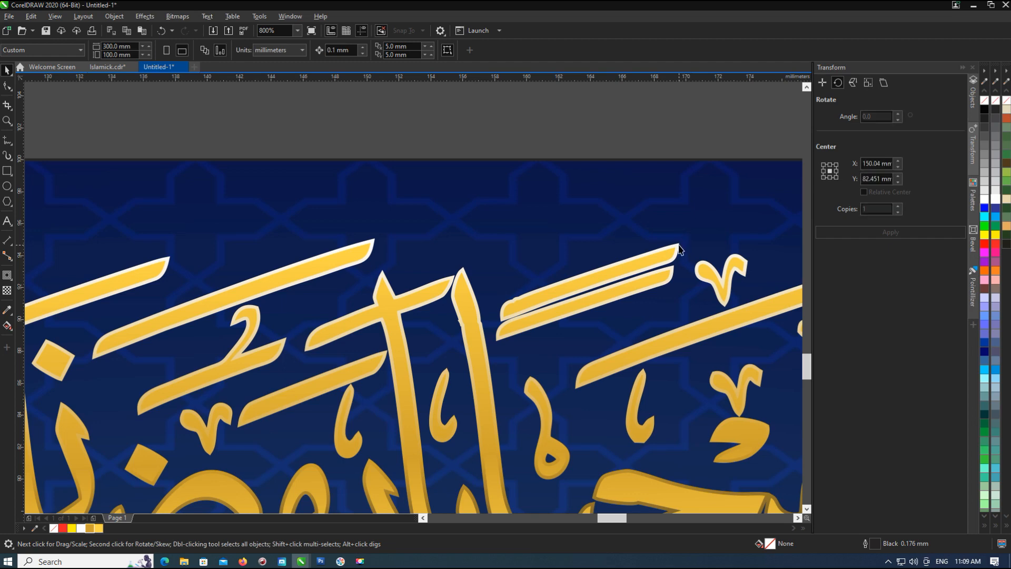
left_click(995, 109)
scroll(411, 184, "down", 1)
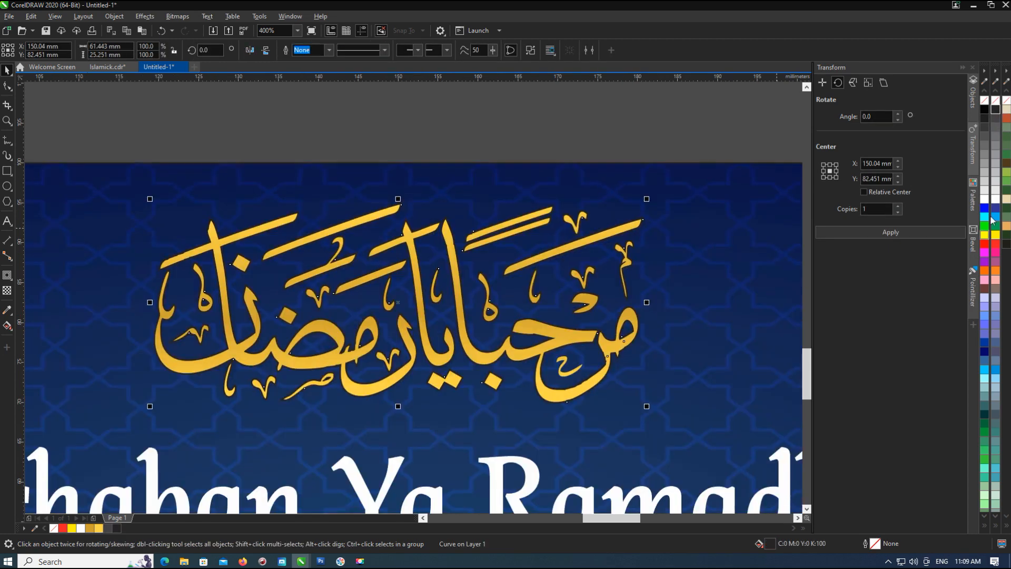
left_click(995, 199)
scroll(451, 192, "down", 2)
left_click(492, 162)
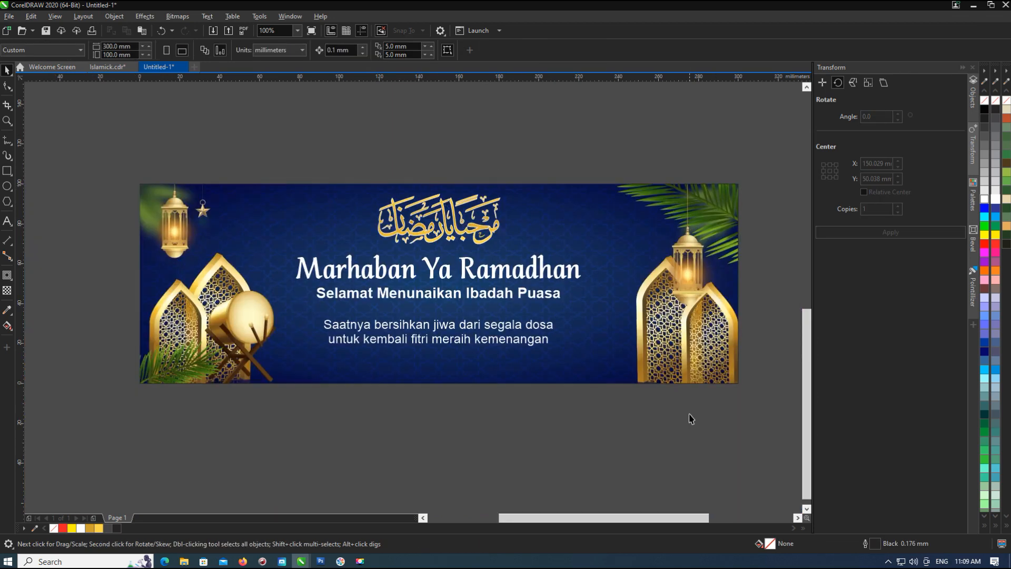
Step: Move the lantern above the right-hand arches up and slightly to the right within the banner's clipped contents
double_click(687, 281)
left_click_drag(688, 280, 701, 263)
left_click(203, 210)
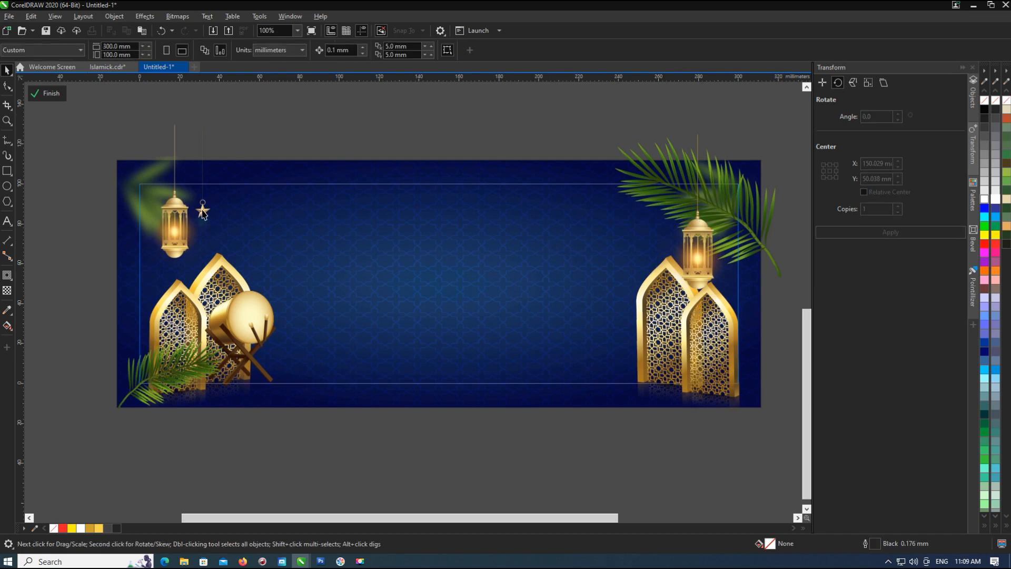
left_click(440, 135, "ctrl")
left_click(506, 399)
Step: Remove the bold style from the line "Selamat Menunaikan Ibadah Puasa"
left_click(467, 293)
left_click(449, 50)
left_click(474, 117)
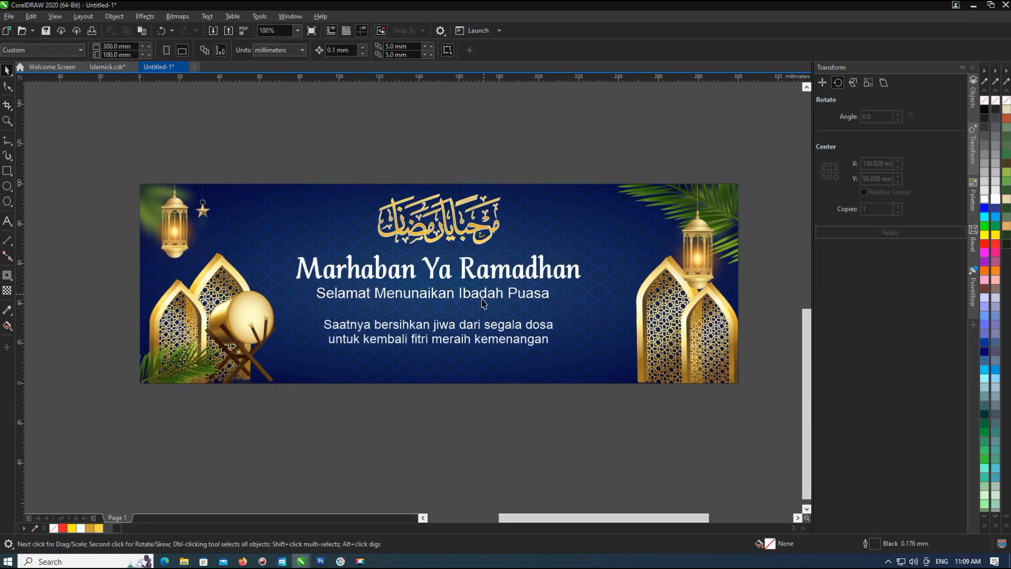
Step: Move the two-line message "Saatnya bersihkan jiwa..." about 8 mm down
left_click(489, 329)
left_click(497, 333)
left_click_drag(497, 333, 499, 349)
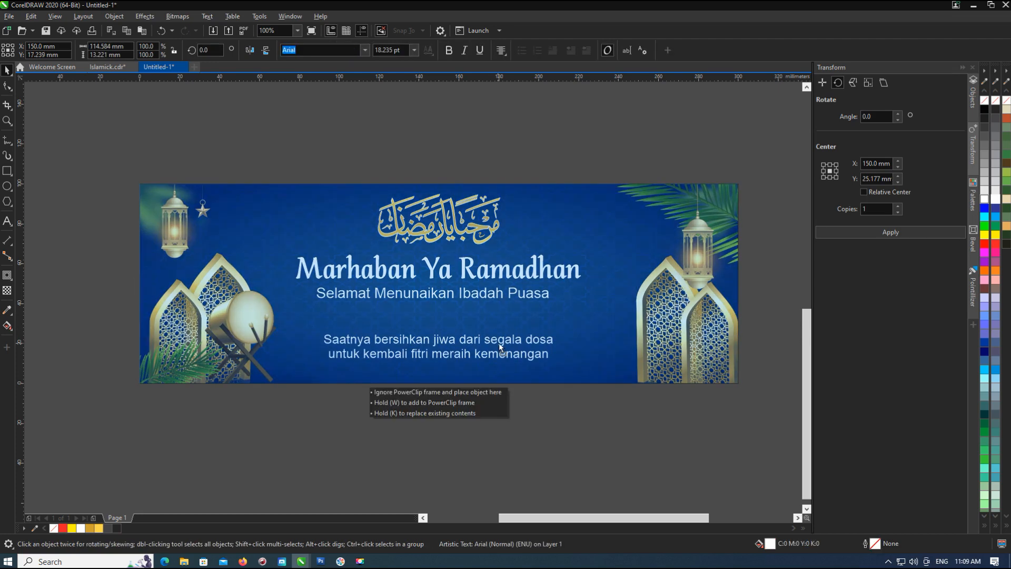
left_click(550, 395)
left_click(283, 267)
key("Escape")
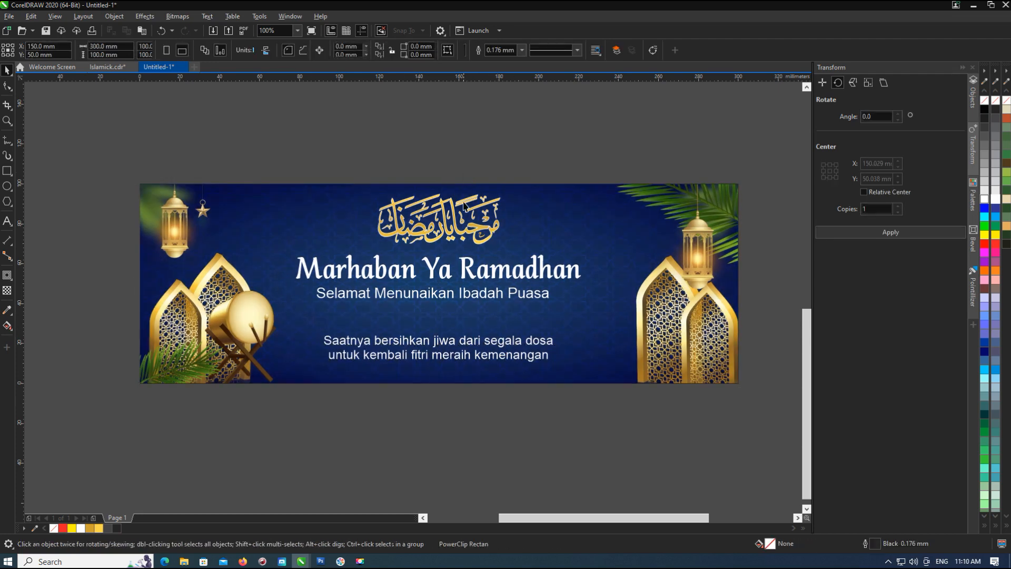
Step: Recolor the contour shape behind the calligraphy to dark navy (#000066)
scroll(489, 217, "up", 2)
scroll(524, 271, "up", 2)
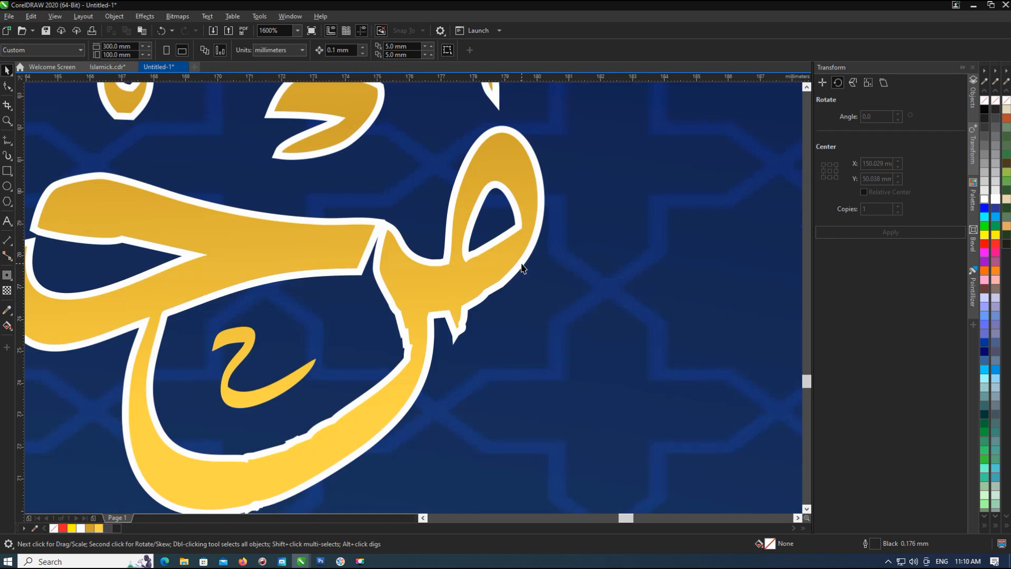
left_click(516, 252)
left_click(997, 209)
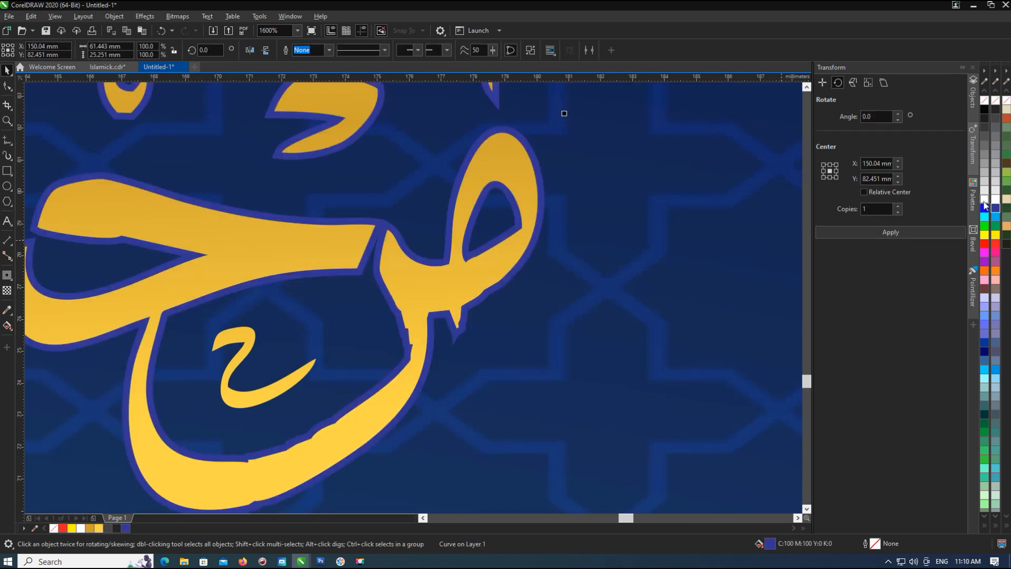
left_click(987, 355)
scroll(474, 271, "down", 3)
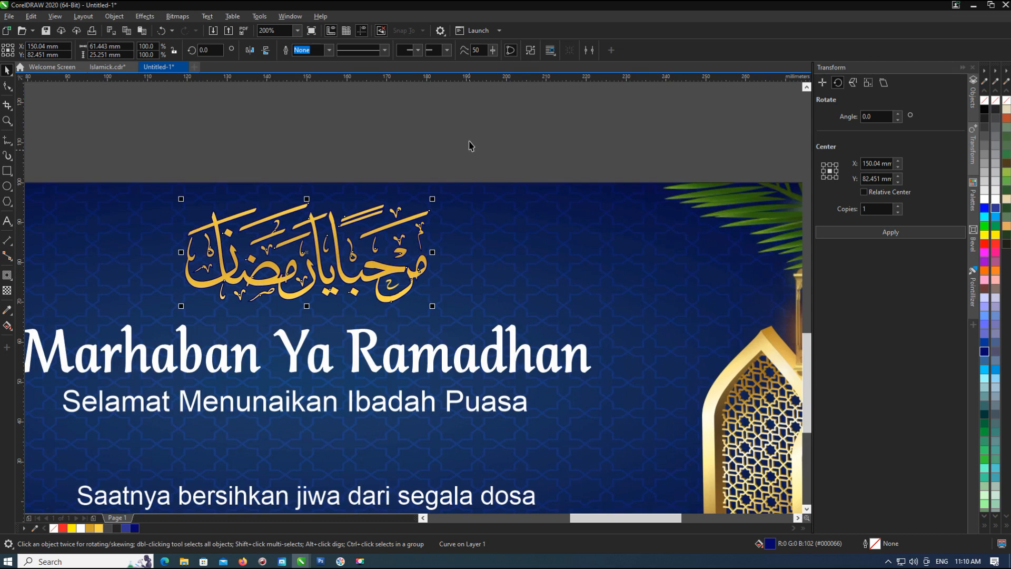
left_click(470, 146)
scroll(477, 168, "down", 1)
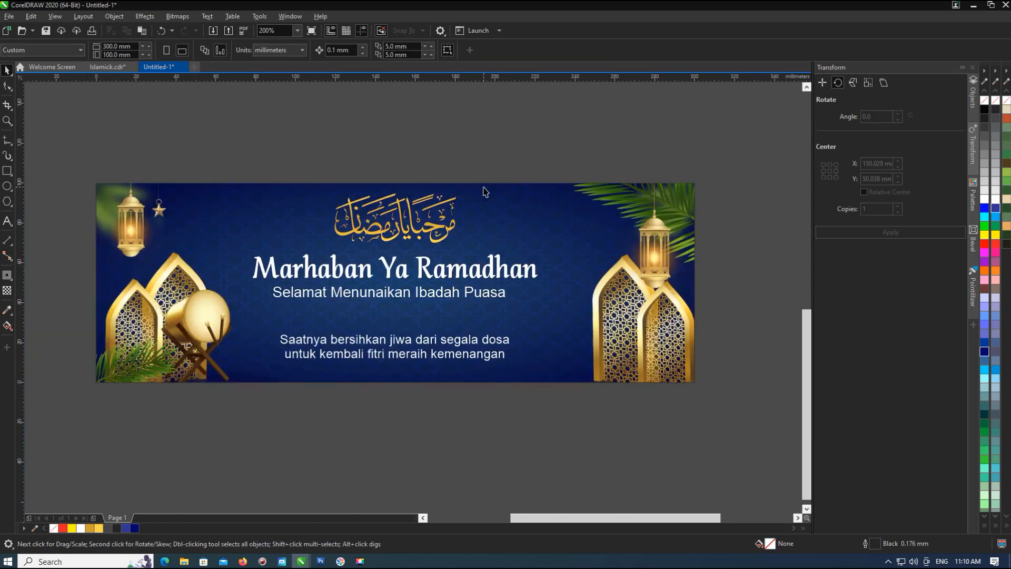
Step: Move the line "Selamat Menunaikan Ibadah Puasa" about 1.3 mm down, away from the title
left_click(456, 300)
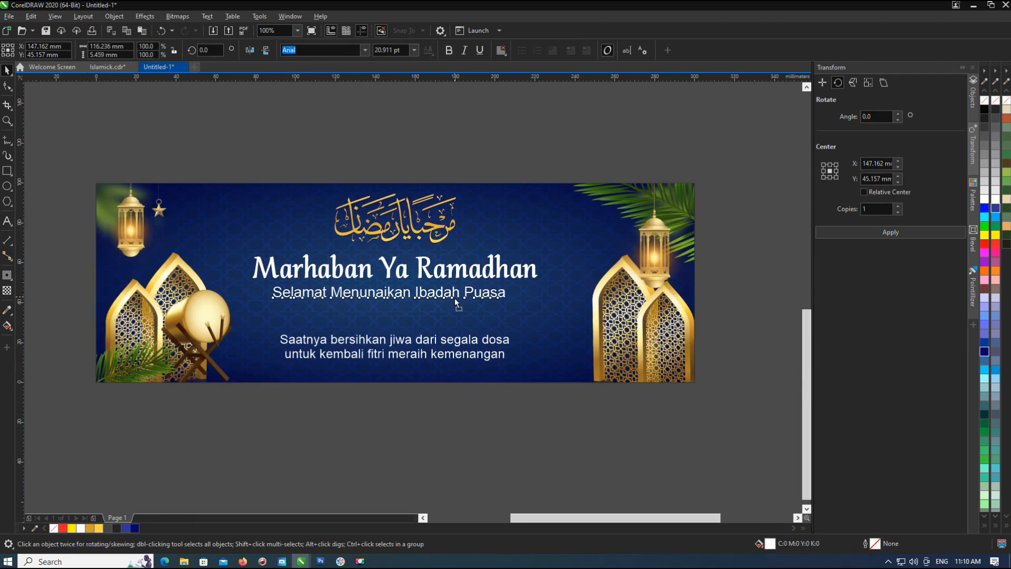
left_click_drag(455, 299, 455, 302)
left_click(363, 562)
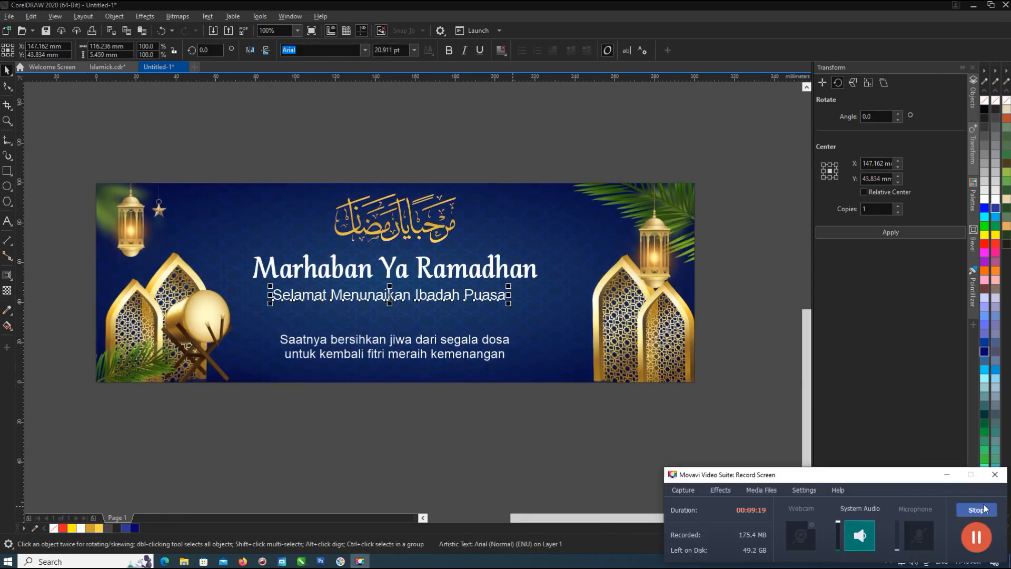
Step: Shorten the title "Marhaban Ya Ramadhan" to just "Ramadhan"
left_click(395, 274)
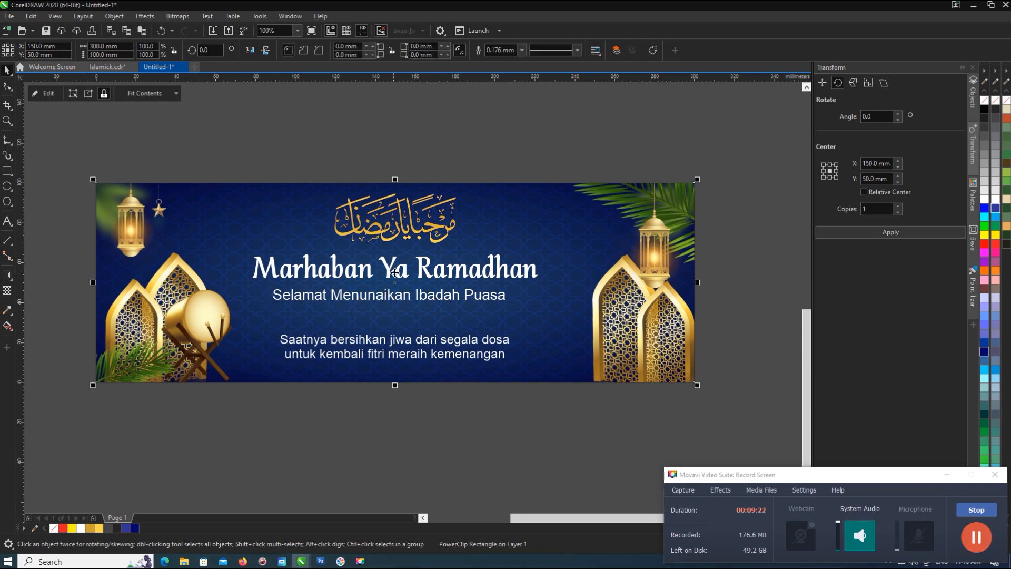
double_click(406, 279)
left_click_drag(409, 269, 251, 270)
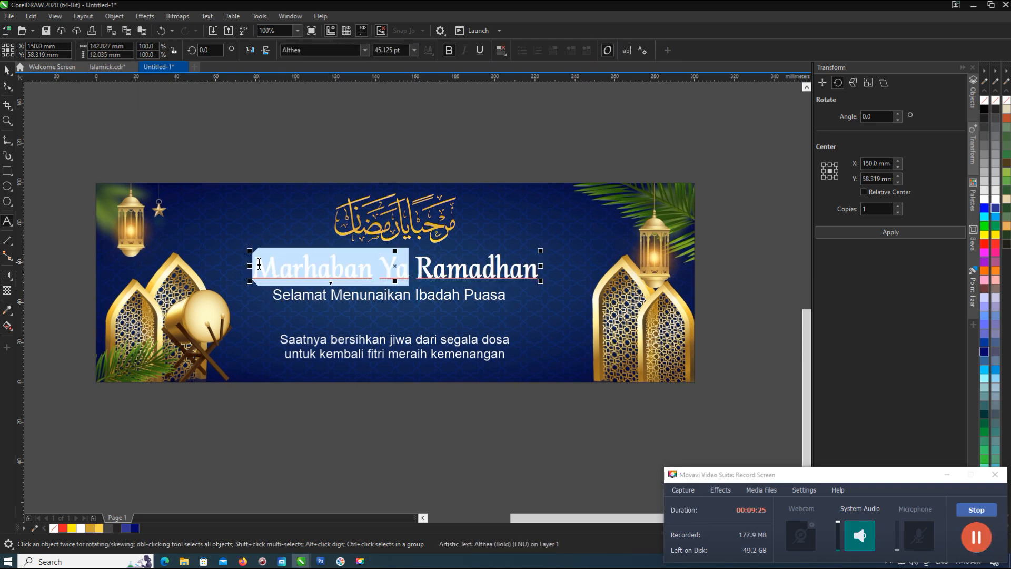
key("Delete")
left_click(5, 70)
Step: Enlarge "Ramadhan" to about 129 × 24 mm beneath the line "Selamat Menunaikan Ibadah Puasa" and center both texts horizontally on the banner
left_click_drag(342, 268, 426, 245)
left_click_drag(408, 313, 448, 293)
left_click_drag(515, 289, 484, 294)
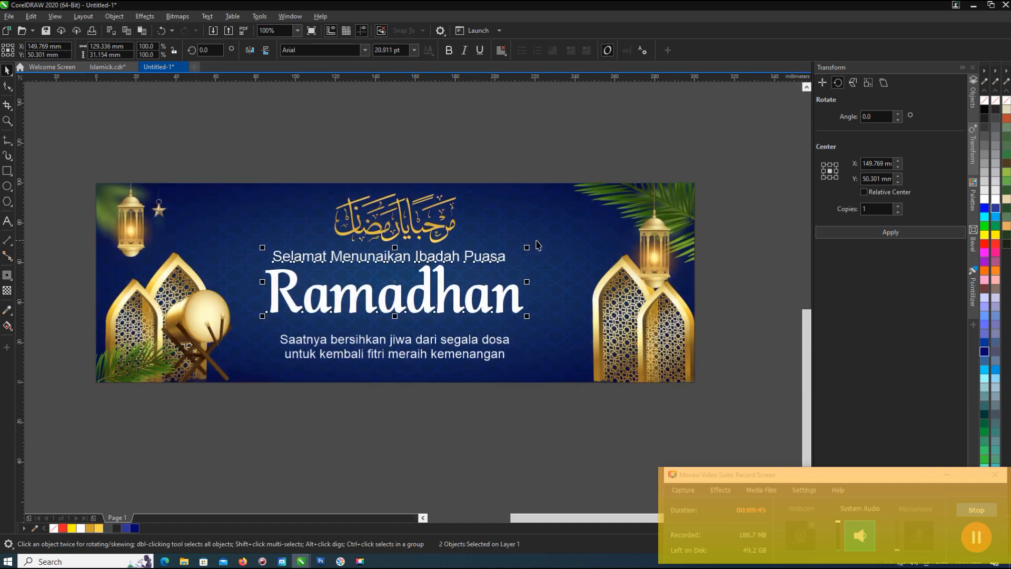
key("ctrl+a")
Step: Fill "Ramadhan" with blue and add a one-step white outside contour with an offset of about 0.94 mm
left_click(400, 290)
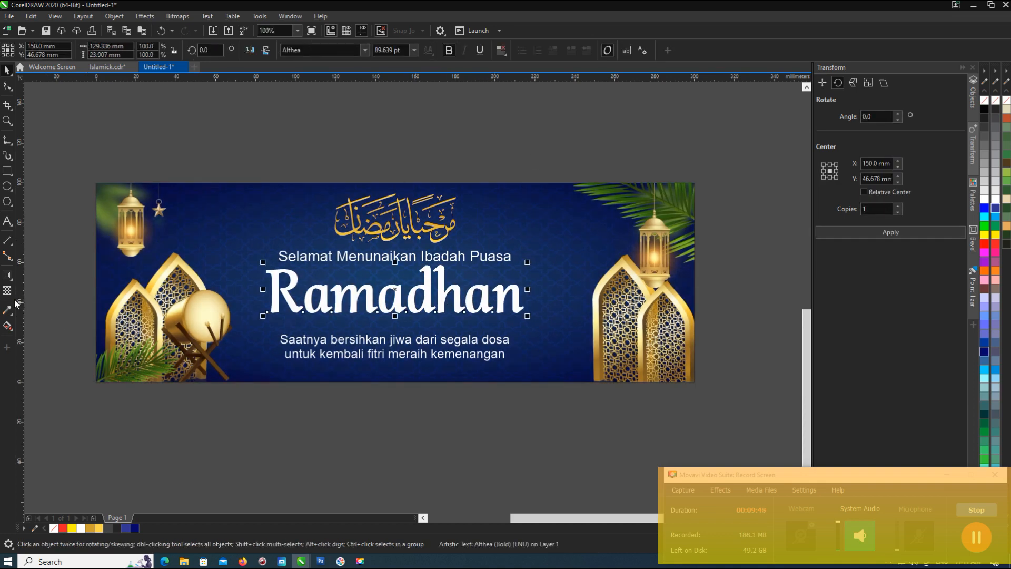
left_click(11, 279)
left_click(32, 286)
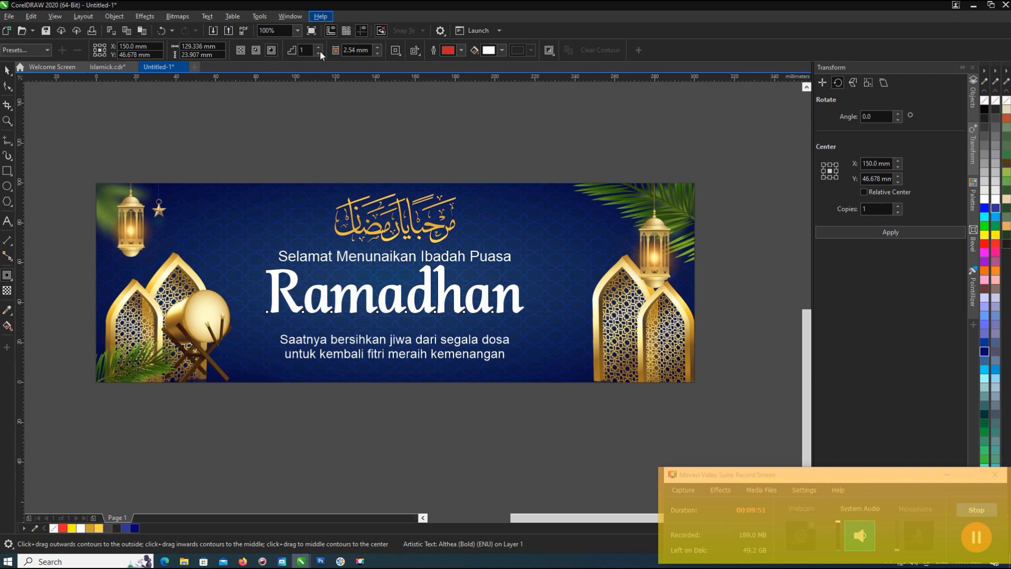
left_click_drag(271, 290, 261, 289)
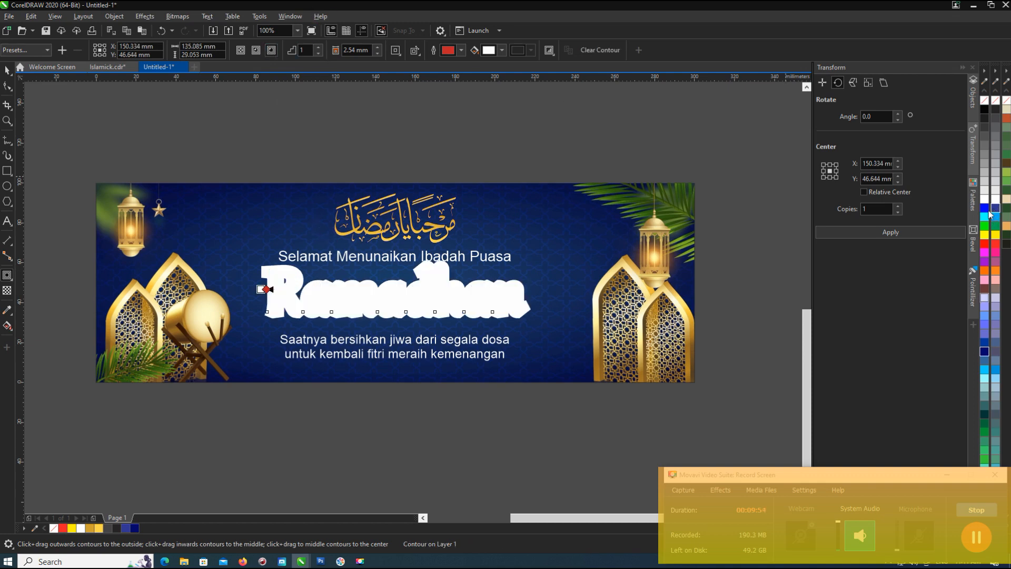
scroll(267, 289, "up", 4)
left_click_drag(293, 301, 288, 299)
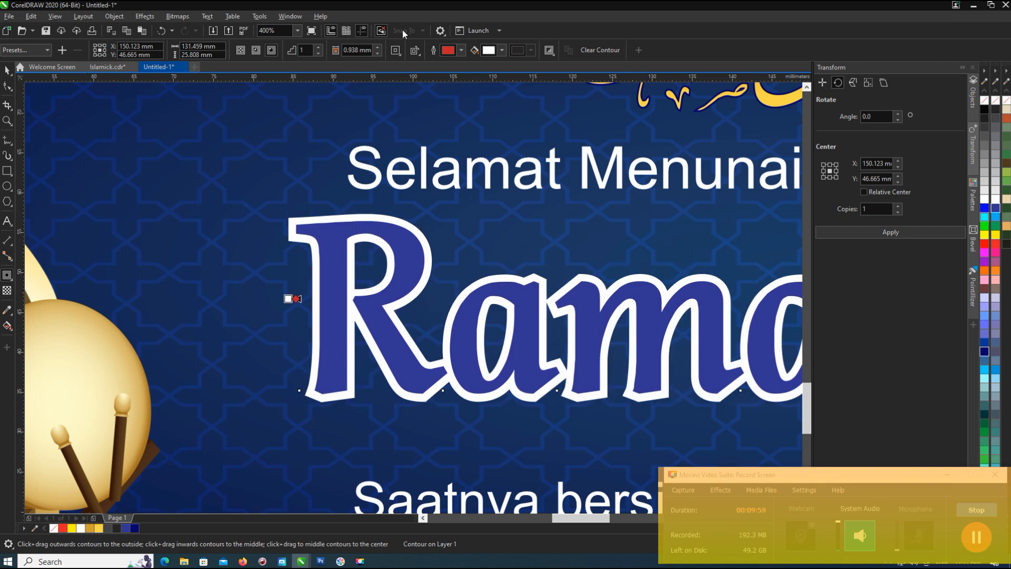
Step: Set the "Ramadhan" contour to two steps with rounded corners and reduce its offset to about 0.6 mm
left_click(314, 47)
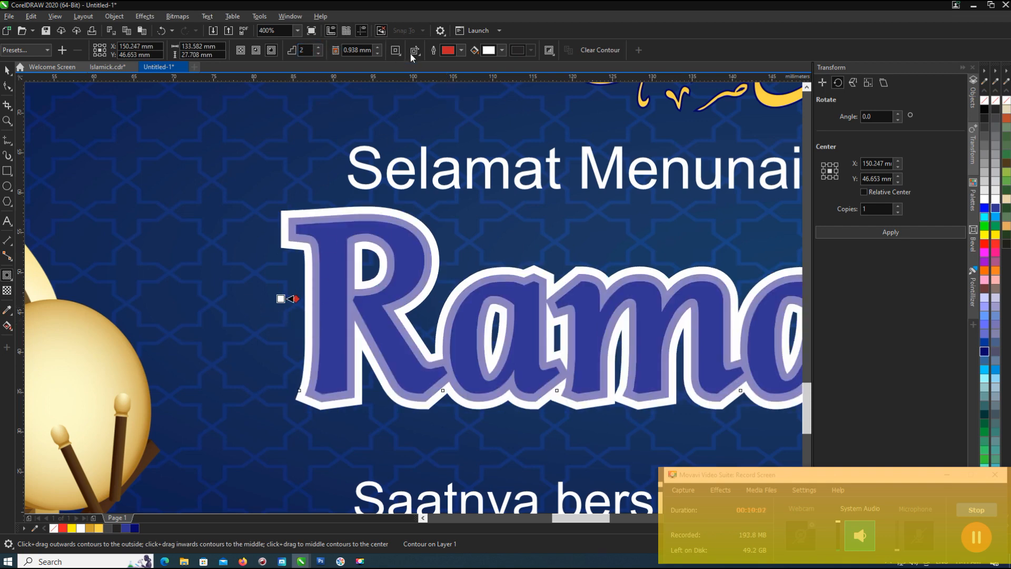
left_click(396, 51)
left_click(416, 91)
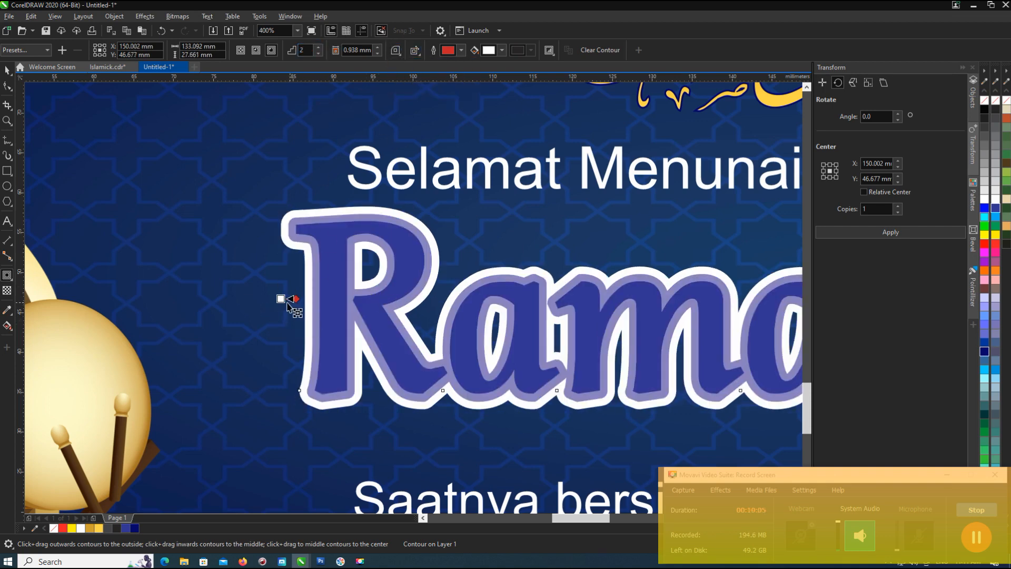
left_click_drag(283, 299, 291, 303)
Step: Break the contour apart from the "Ramadhan" lettering into separate shapes
scroll(289, 303, "down", 1)
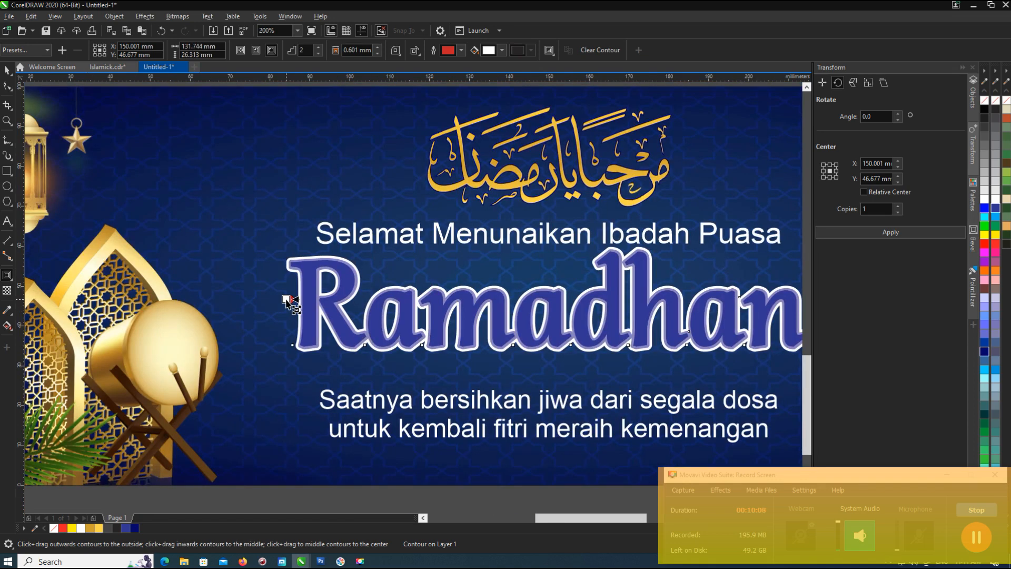
key("ctrl+k")
left_click(6, 71)
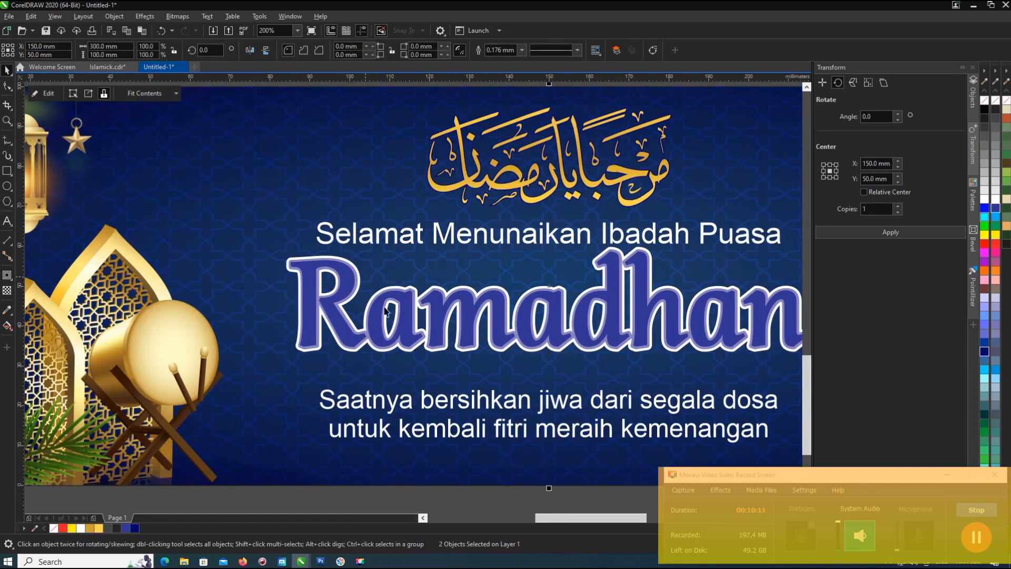
Step: Shift the outer contour shape of "Ramadhan" about 0.9 mm down and fill it with dark navy
left_click(446, 356)
scroll(446, 356, "up", 1)
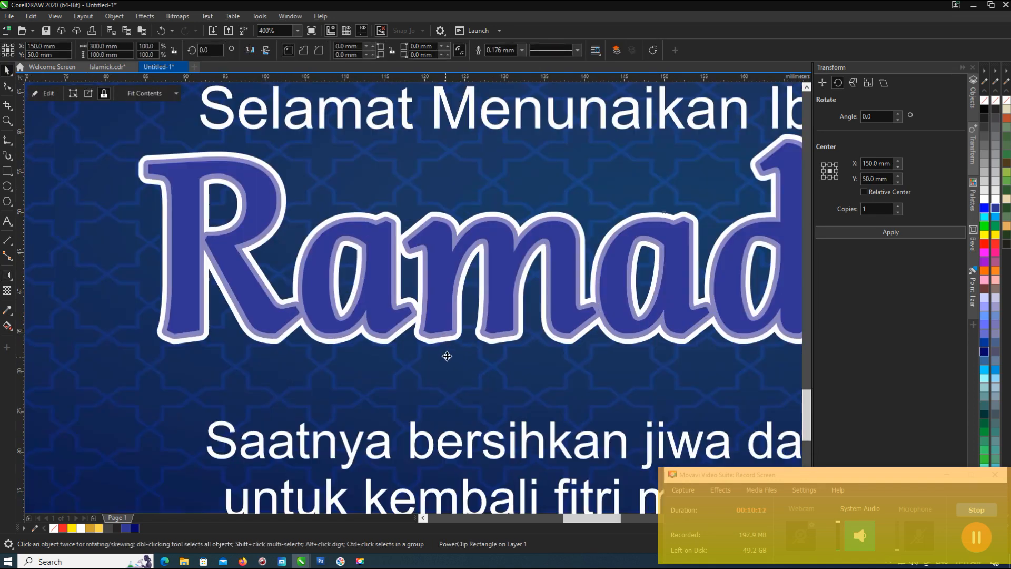
left_click(467, 116)
mouse_move(451, 341)
left_mouse_down()
mouse_move(451, 359)
mouse_move(452, 344)
left_mouse_up()
left_click(134, 529)
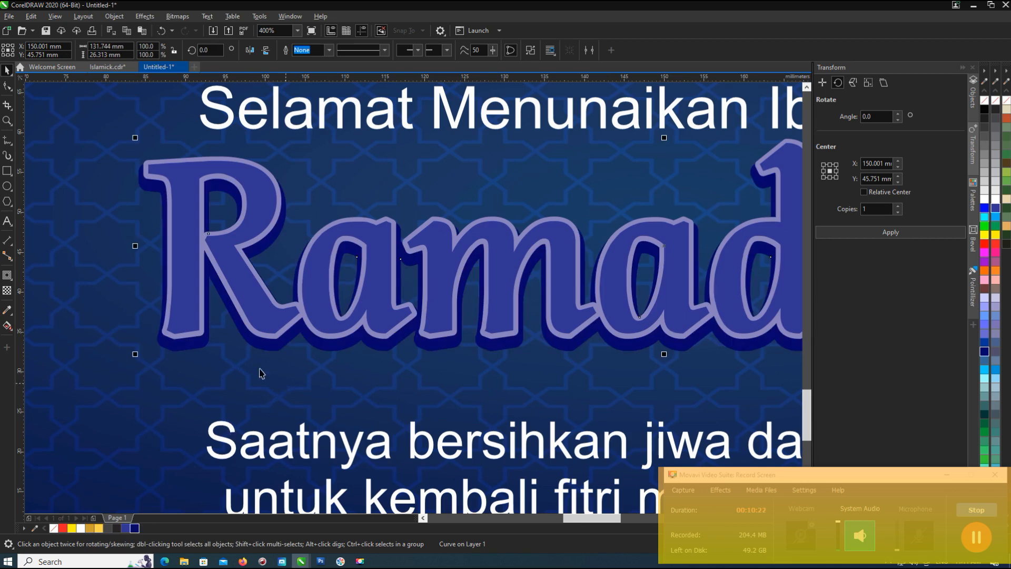
Step: Recolor the inner contour shape around "Ramadhan" to white
scroll(285, 387, "down", 1)
left_click(665, 276)
scroll(637, 266, "up", 1)
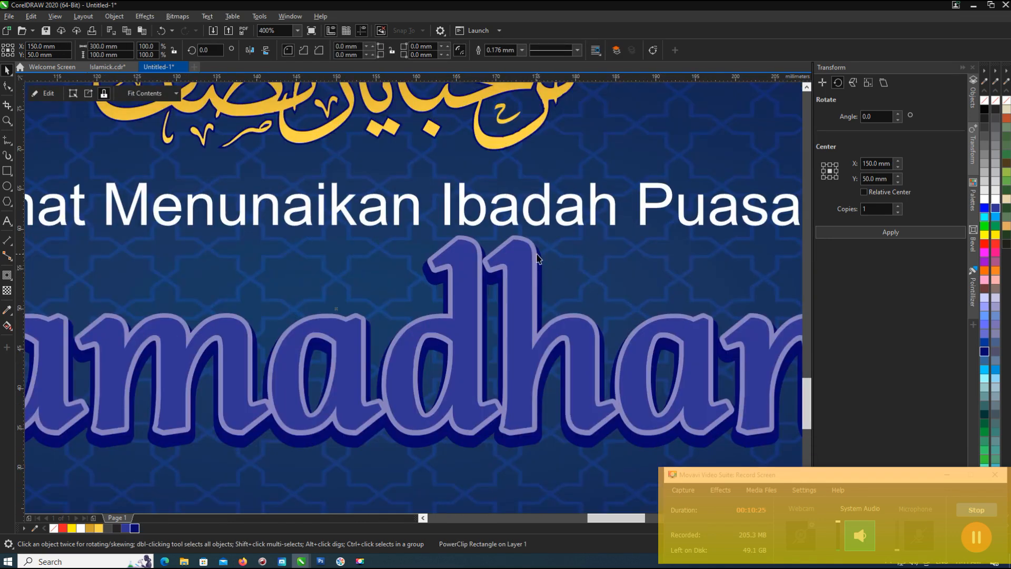
left_click(537, 258)
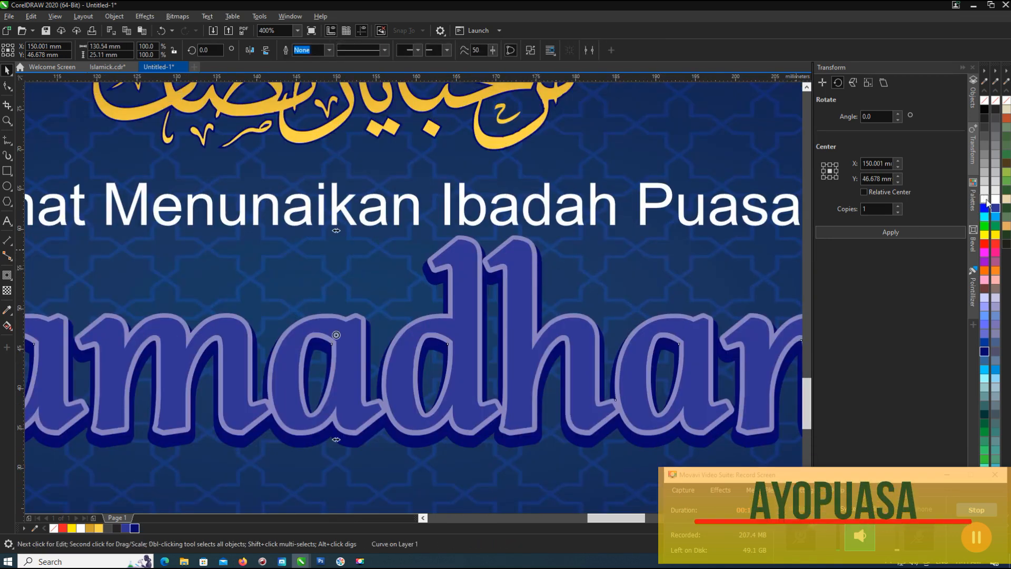
left_click(985, 201)
scroll(495, 288, "down", 2)
Step: Try to copy the attributes of the drum artwork onto the "Ramadhan" lettering, and undo the result
left_click(515, 156)
left_click(491, 312)
left_click(7, 325)
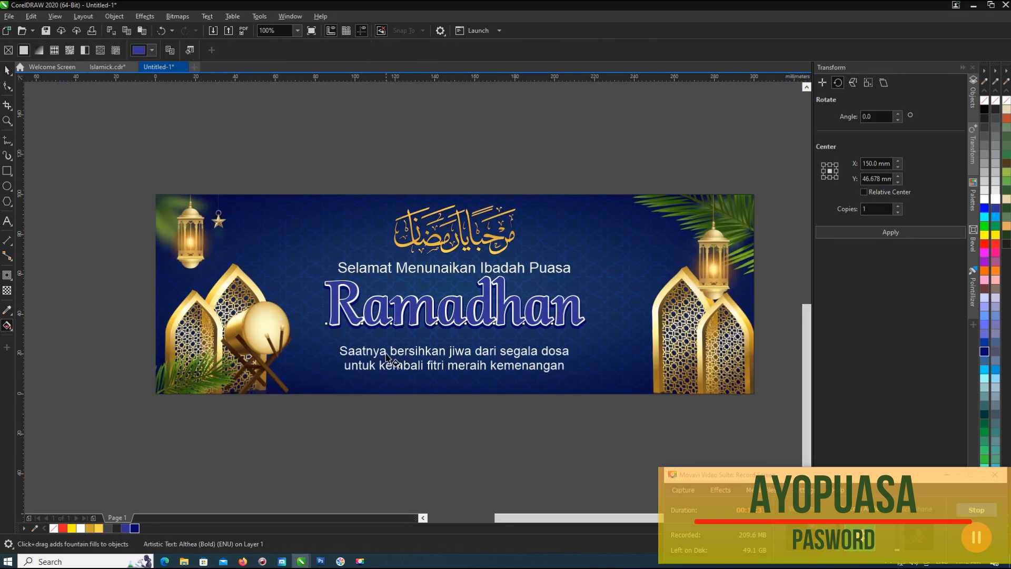
left_click(8, 311)
left_click(42, 323)
left_click(234, 327)
left_click(426, 300)
scroll(425, 300, "up", 1)
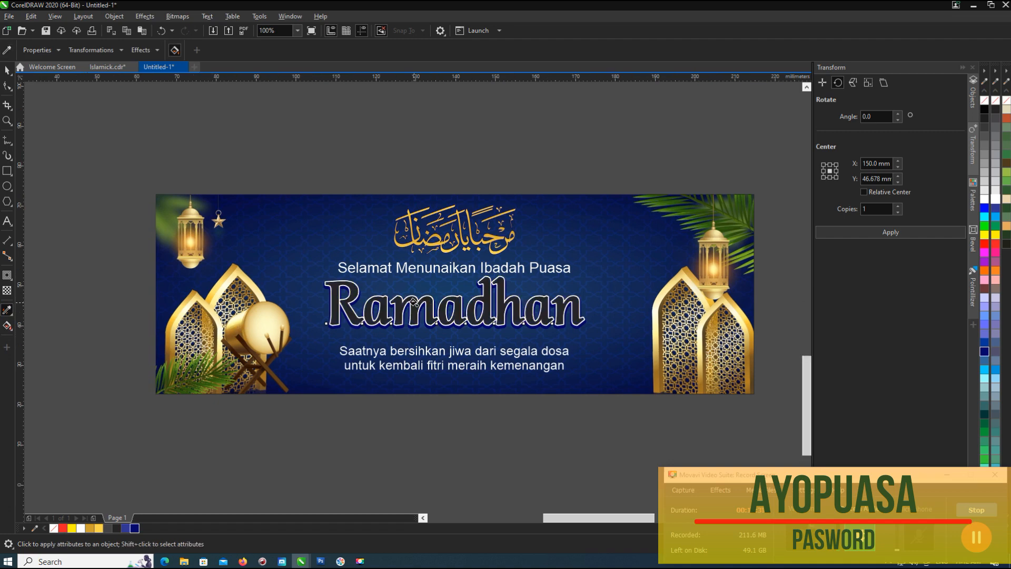
key("ctrl+z")
Step: Give "Ramadhan" a vertical linear gradient fill from blue at the letter tops to yellow-gold at their base
left_click(5, 325)
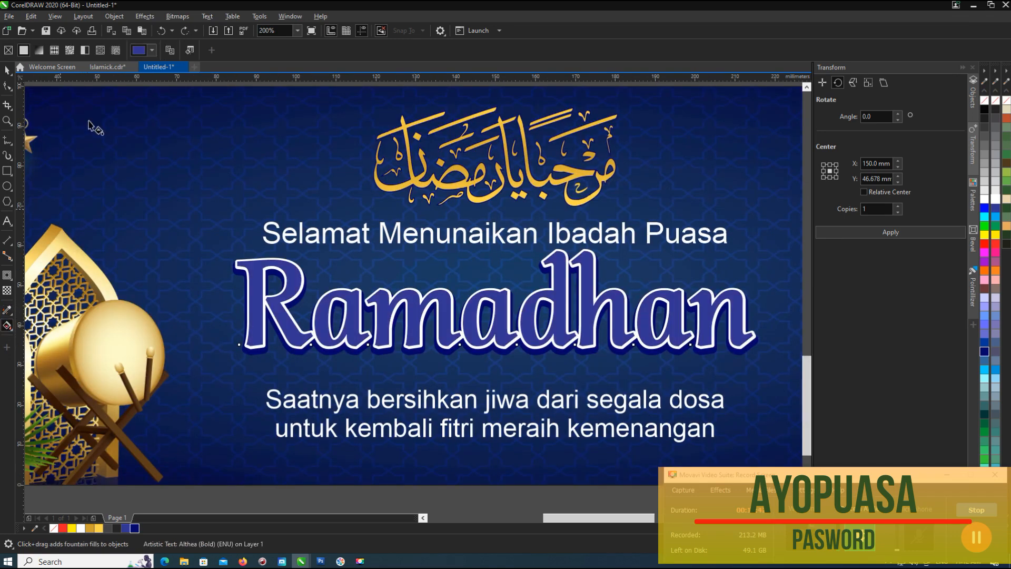
left_click(38, 51)
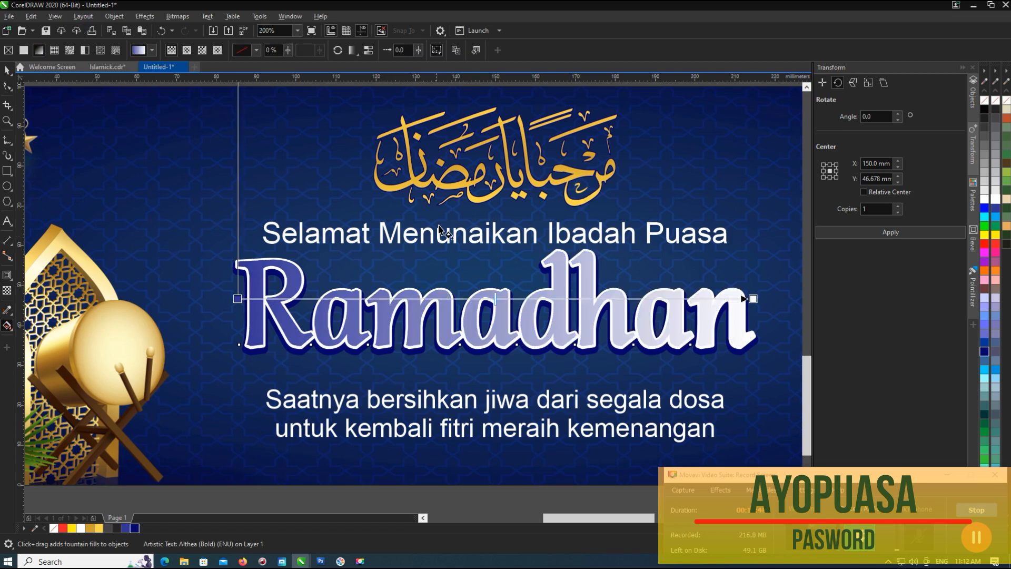
left_click_drag(238, 299, 558, 264)
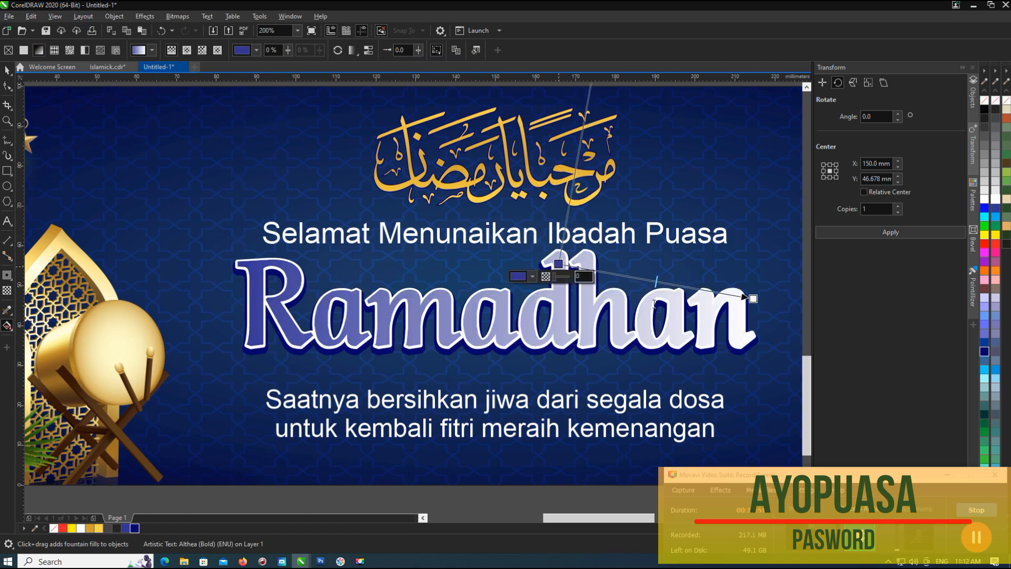
left_click_drag(753, 299, 558, 345)
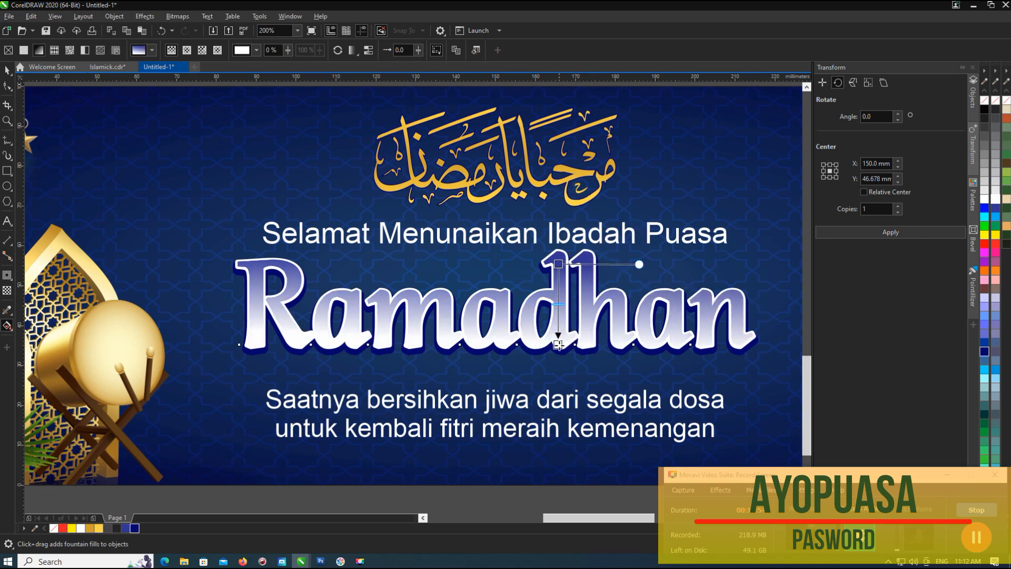
left_click(100, 528)
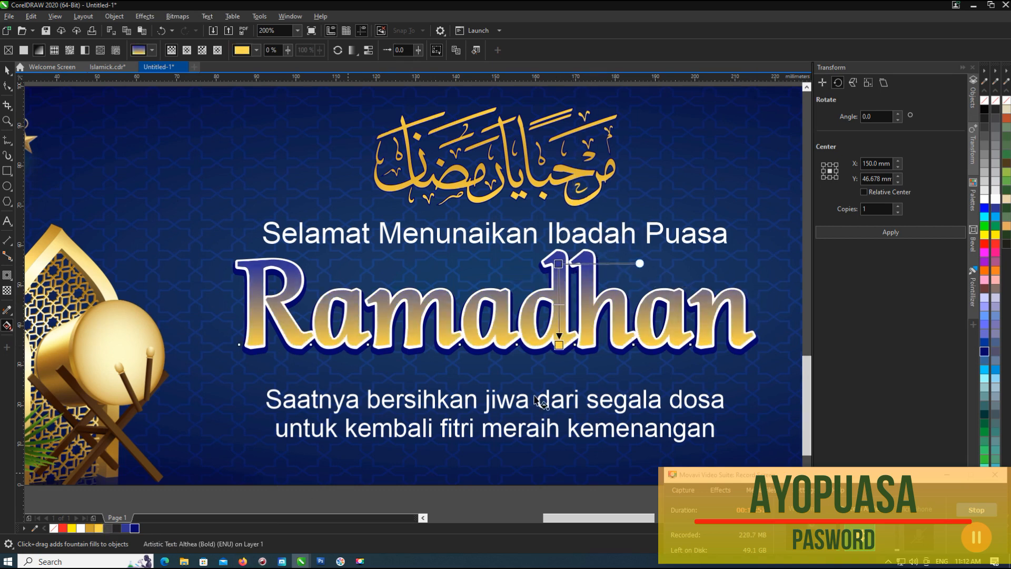
Step: Recolor the upper end of the "Ramadhan" gradient to darker gold and add a white stop at 42%
left_click(558, 264)
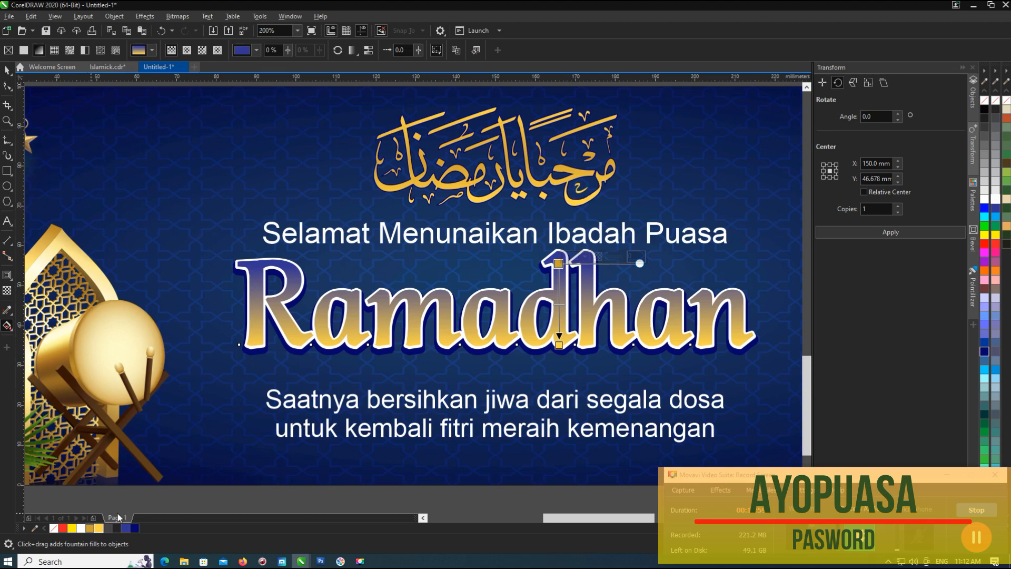
scroll(538, 305, "down", 1)
scroll(559, 313, "up", 1)
double_click(528, 295)
left_click(993, 204)
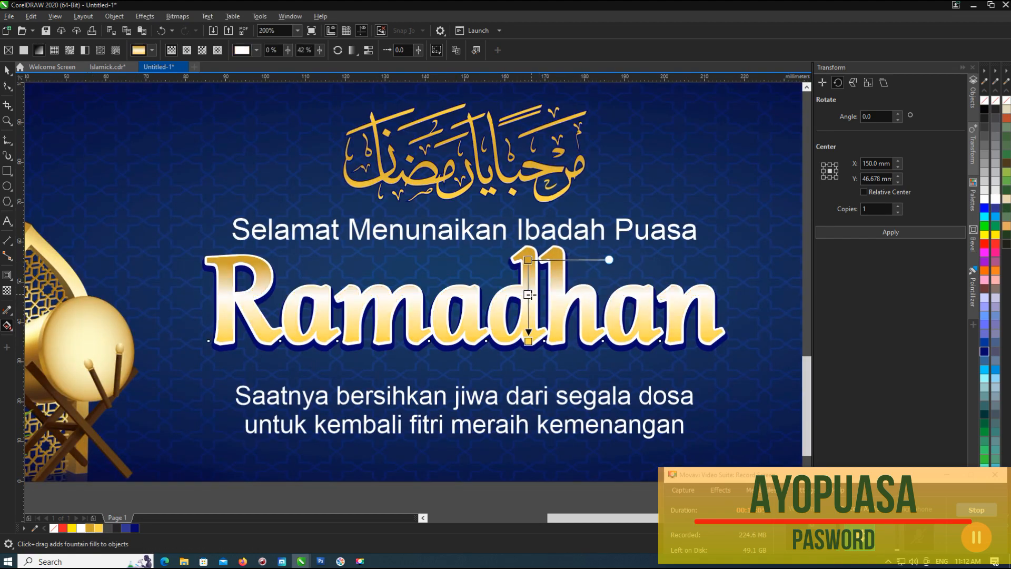
Step: Move the white gradient stop closer to the letter tops and add a darker gold stop at 59%
left_click_drag(528, 278, 528, 276)
double_click(528, 308)
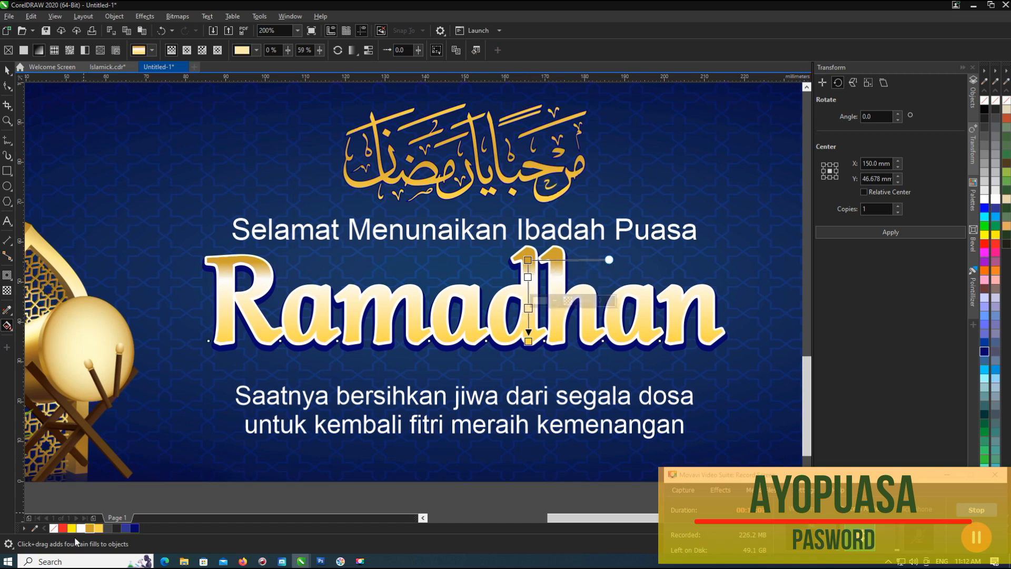
left_click(90, 529)
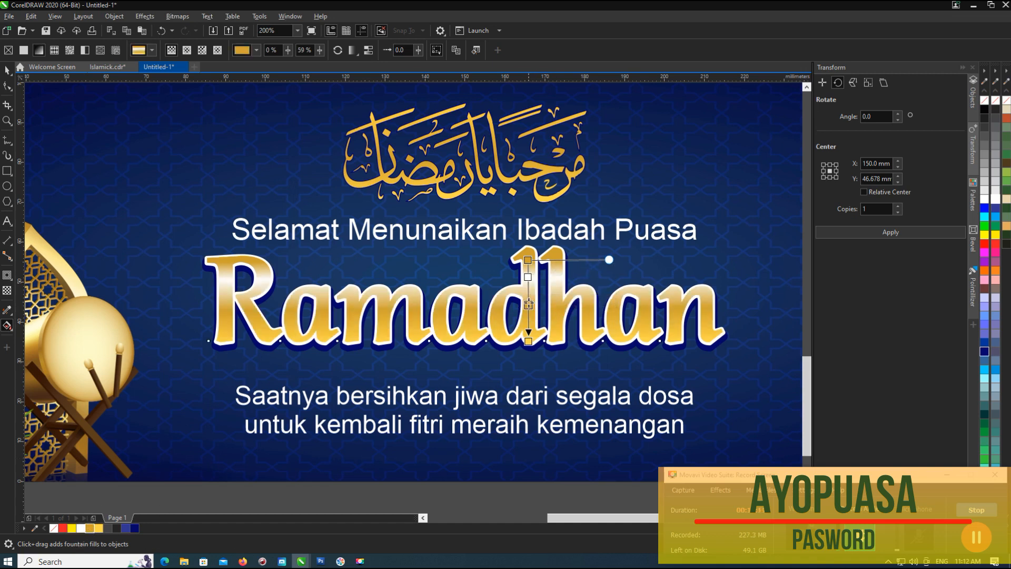
Step: Raise the gradient's start to the top of the tall letters and change the white stop at 18% to light grey
left_click_drag(528, 260, 528, 249)
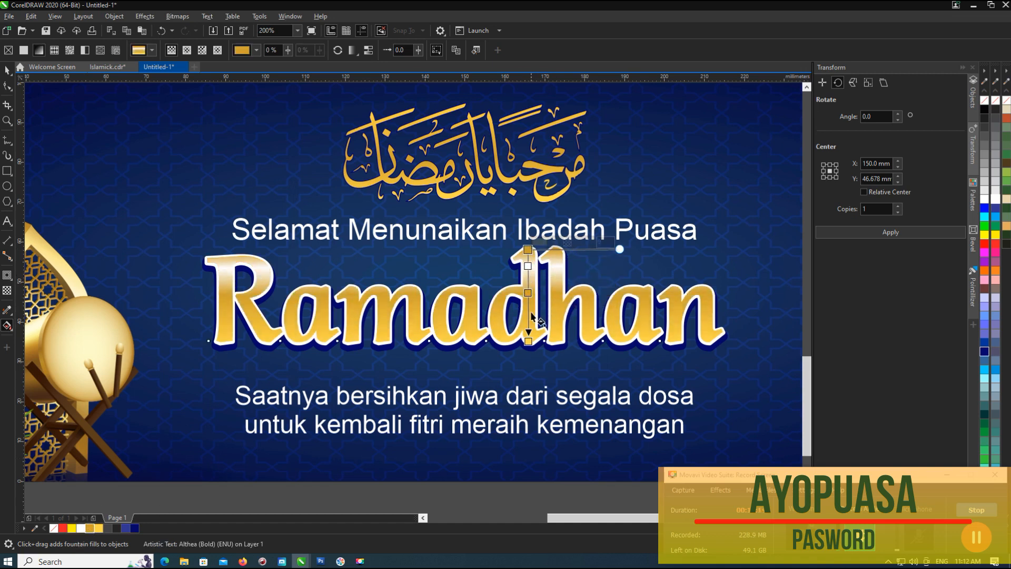
double_click(528, 283)
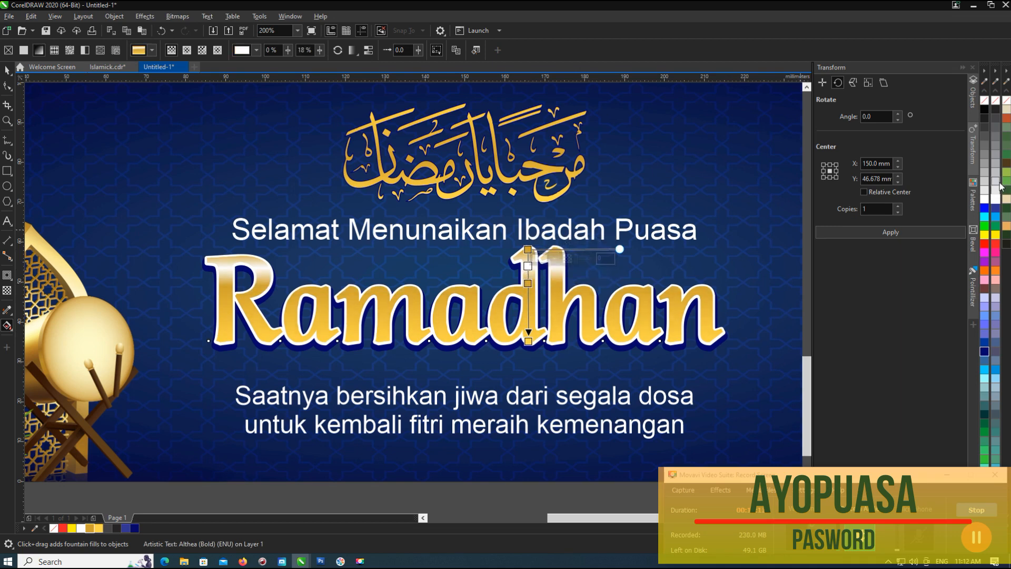
left_click(986, 194)
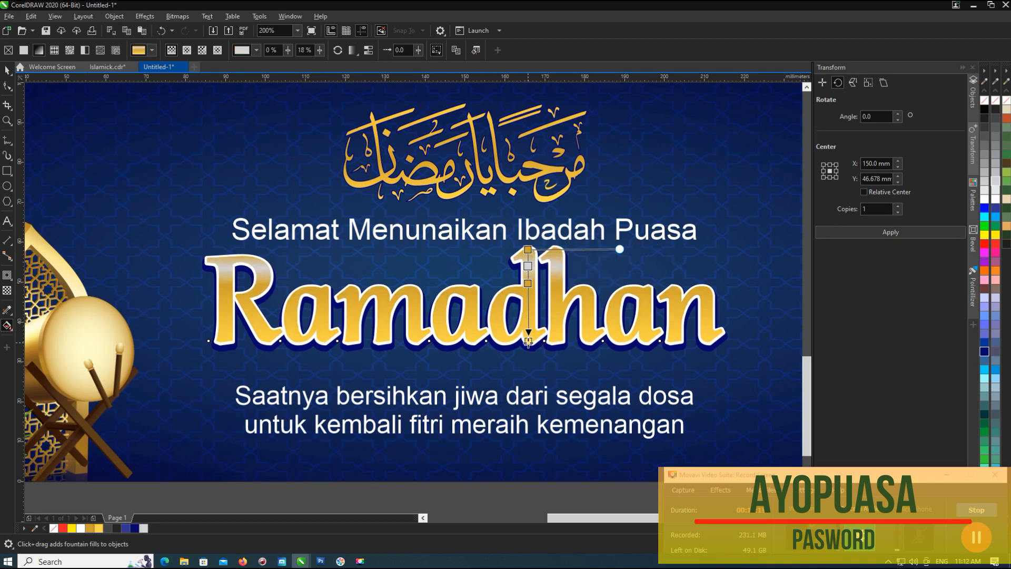
Step: Recolor the white contour shape directly behind "Ramadhan" to dark charcoal
left_click(7, 70)
left_click(272, 347)
scroll(273, 346, "up", 1)
left_click(281, 330)
scroll(157, 339, "down", 2)
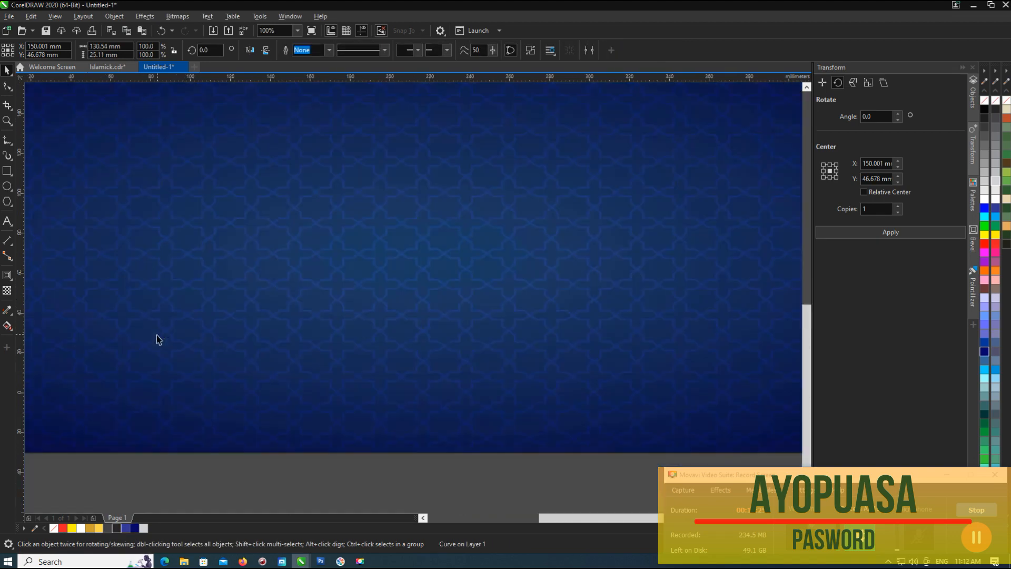
scroll(157, 339, "down", 1)
scroll(157, 339, "up", 1)
Step: Rework the "Ramadhan" gradient with yellow-gold and darker gold stops in place of the light grey one
left_click(8, 325)
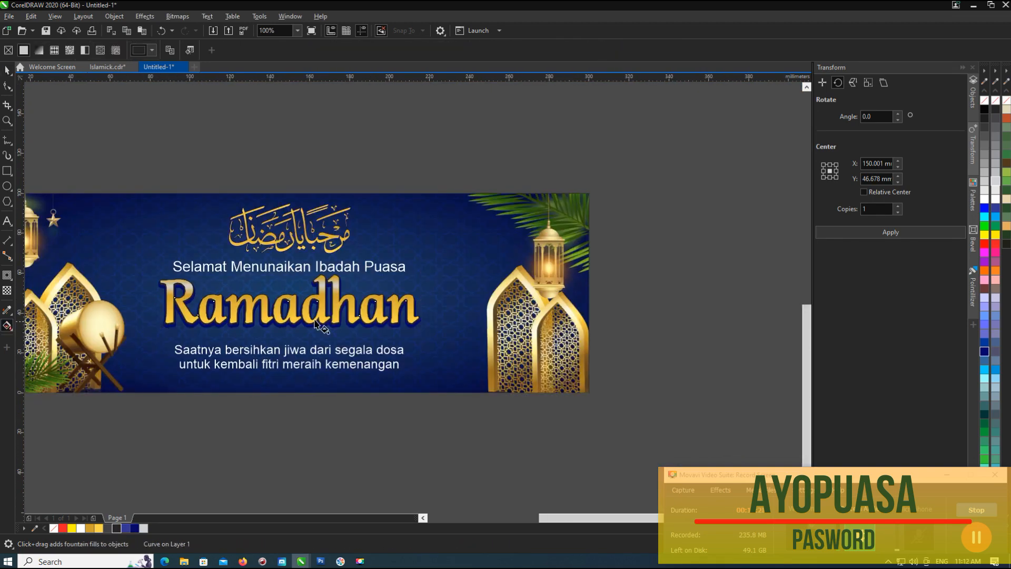
left_click(323, 307)
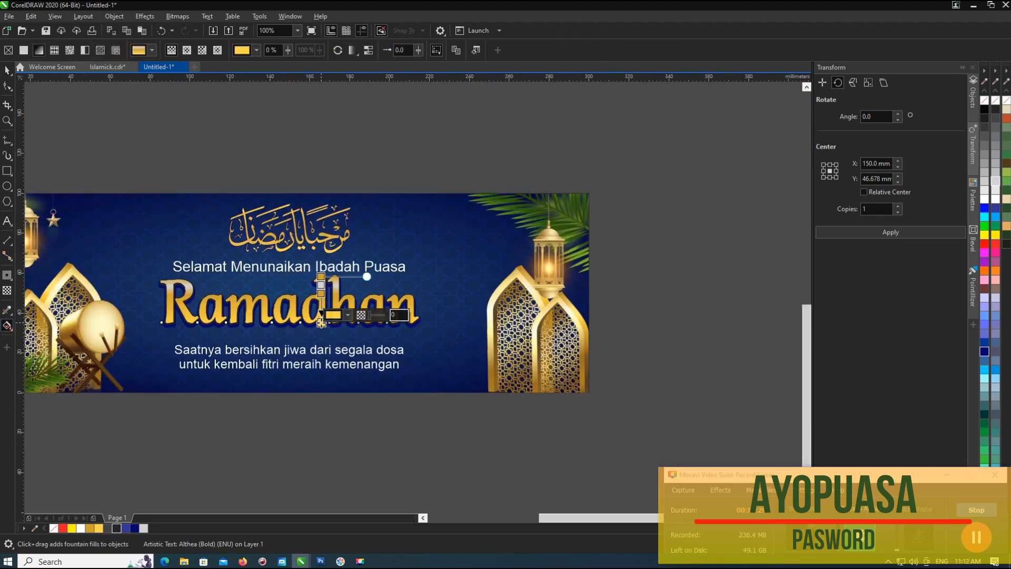
left_click(321, 293)
left_click(99, 528)
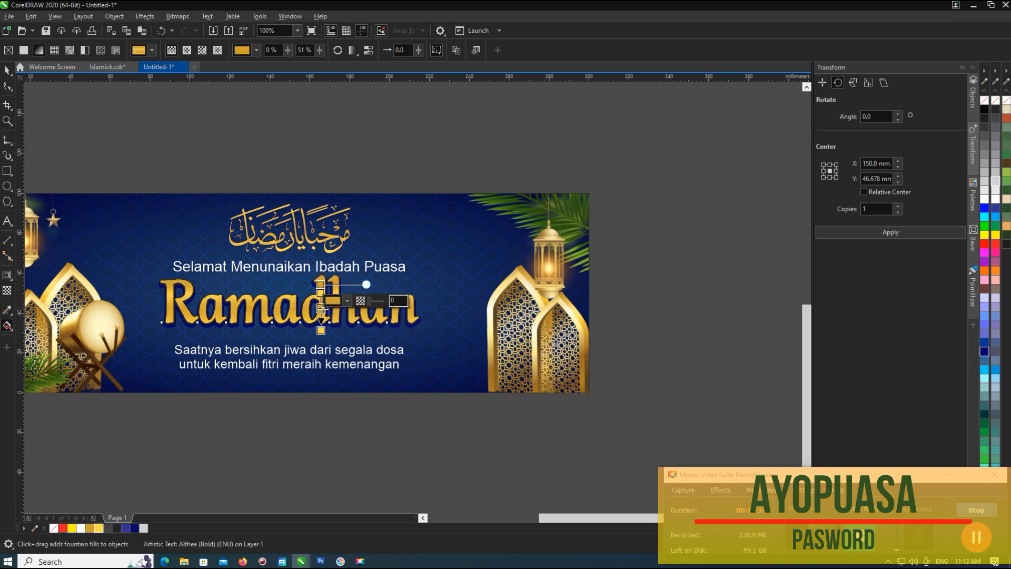
Step: Stretch the gold gradient over the full height of "Ramadhan" and add another darker gold stop at 80%
scroll(322, 308, "up", 2)
left_click_drag(323, 270, 323, 246)
double_click(323, 333)
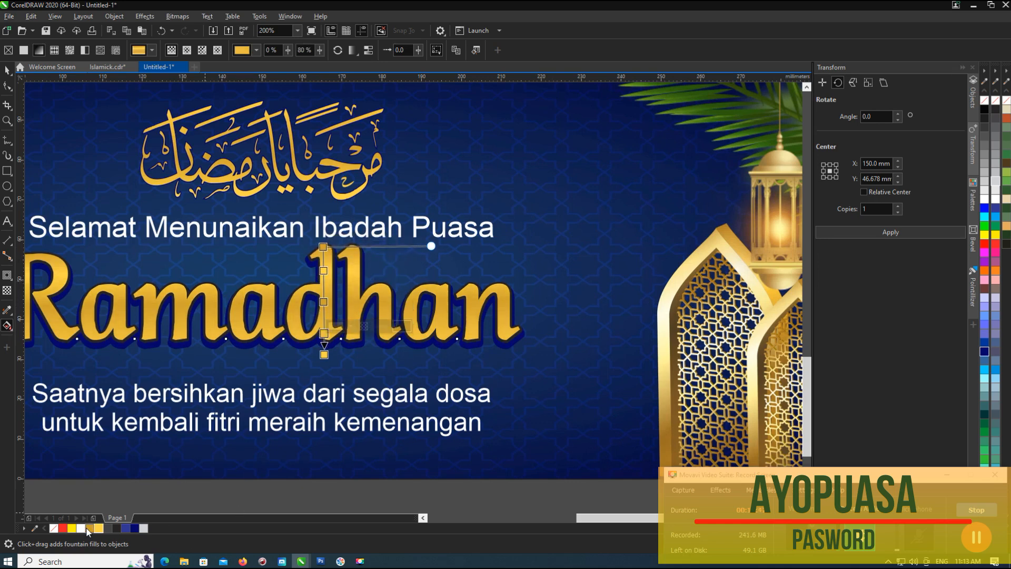
mouse_move(323, 333)
left_mouse_down()
mouse_move(323, 323)
mouse_move(323, 344)
left_mouse_up()
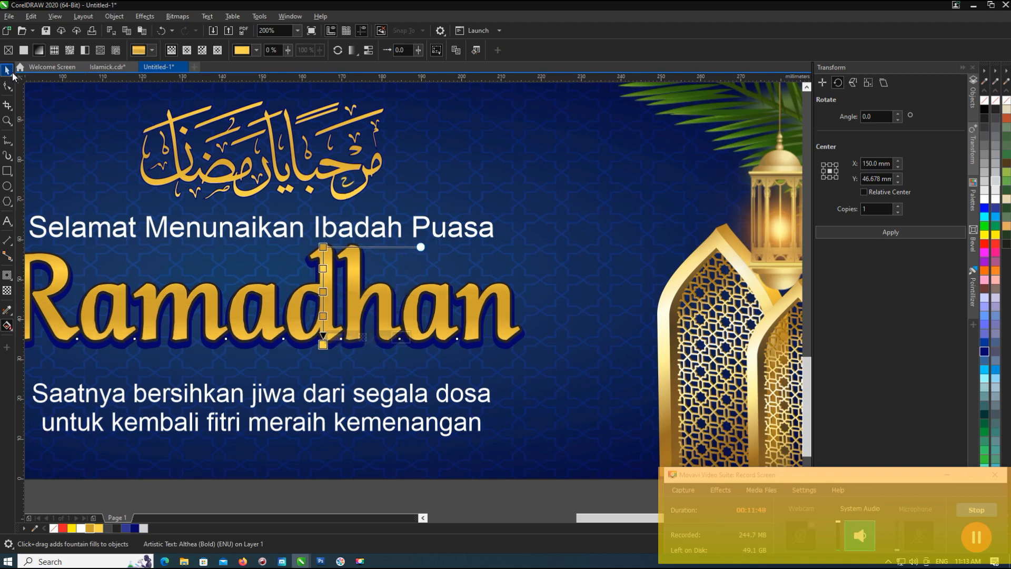
Step: Recolor the outer navy contour behind "Ramadhan" to a golden yellow-orange shade
left_click(11, 72)
scroll(396, 272, "down", 3)
key("Escape")
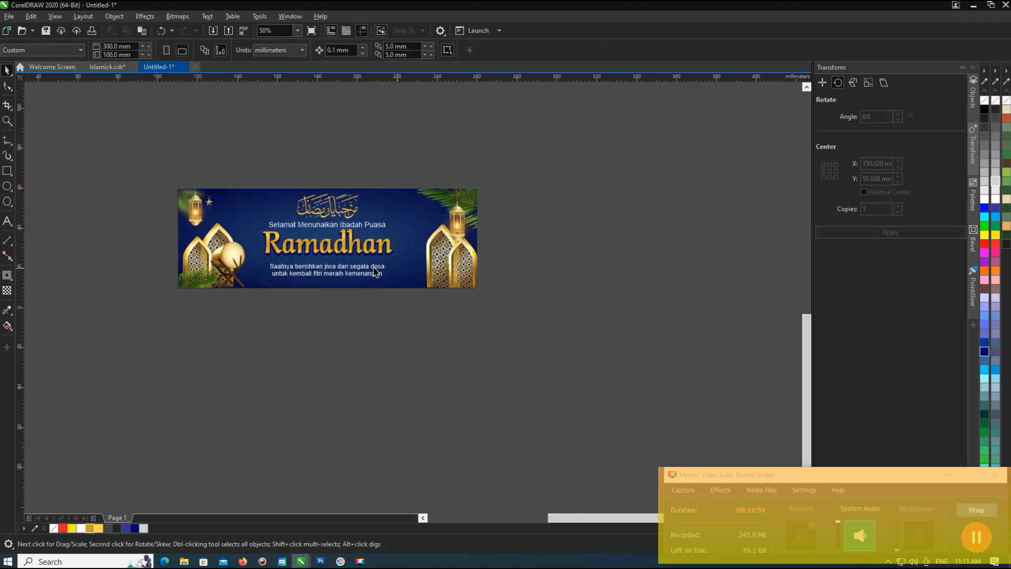
scroll(396, 272, "up", 3)
left_click(343, 222)
right_click(1005, 203)
scroll(546, 267, "down", 2)
right_click(1007, 176)
right_click(996, 271)
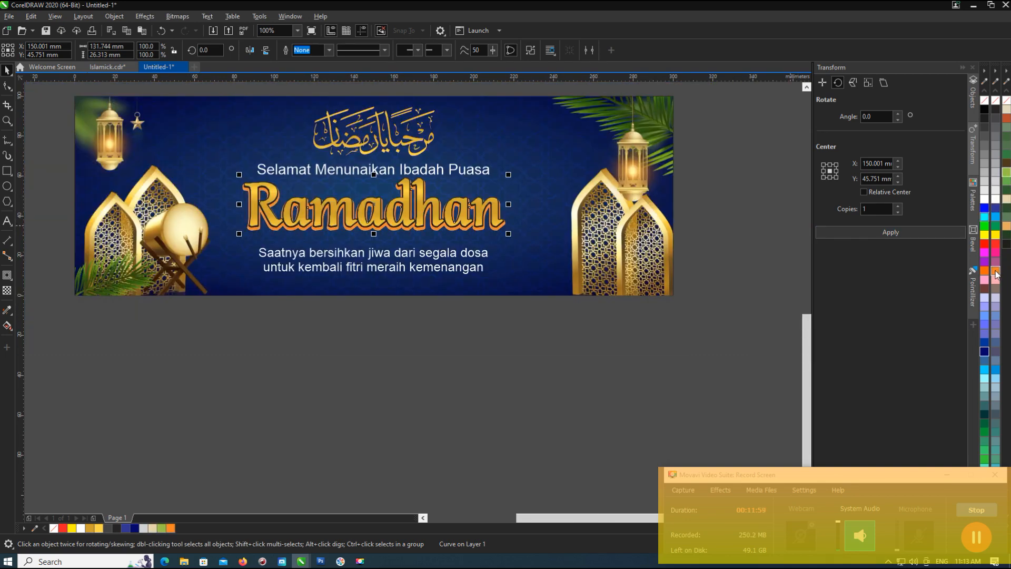
left_click(996, 273)
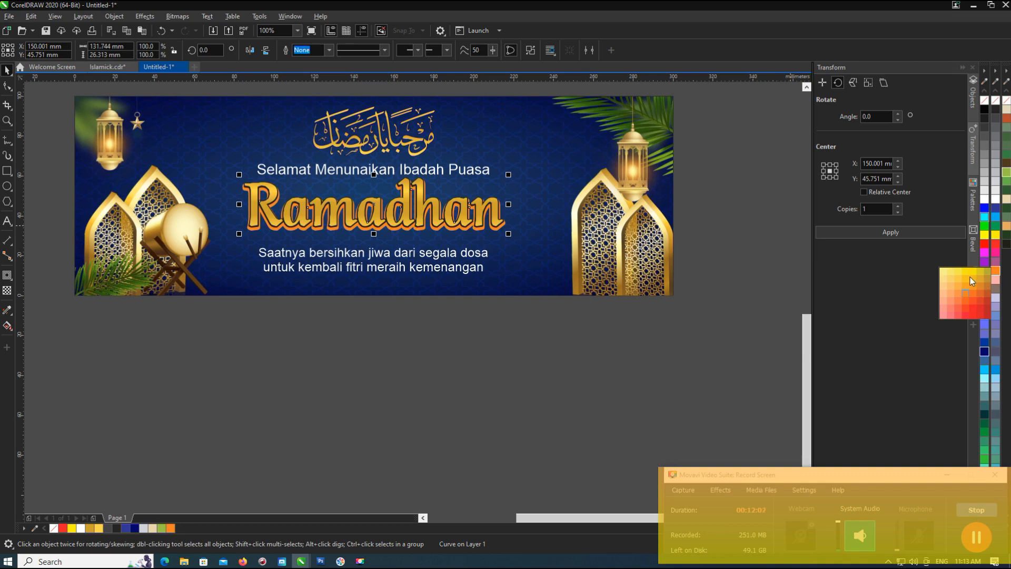
right_click(972, 278)
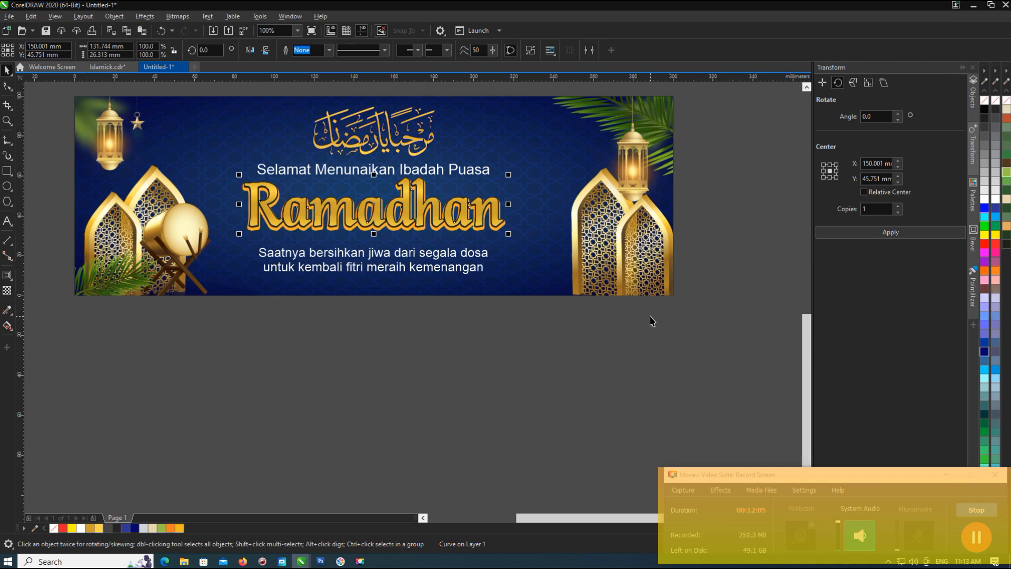
Step: Move the golden contour up to Y 46.651 mm so its border surrounds the "Ramadhan" letters more evenly
left_click(620, 327)
scroll(317, 132, "up", 1)
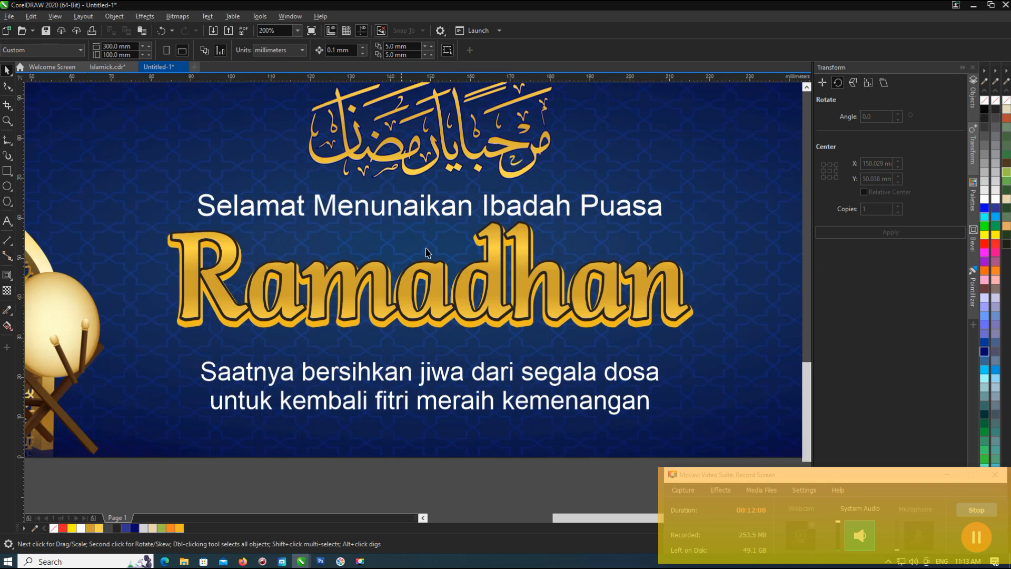
left_click(469, 328)
left_click_drag(469, 326, 468, 325)
scroll(438, 324, "down", 1)
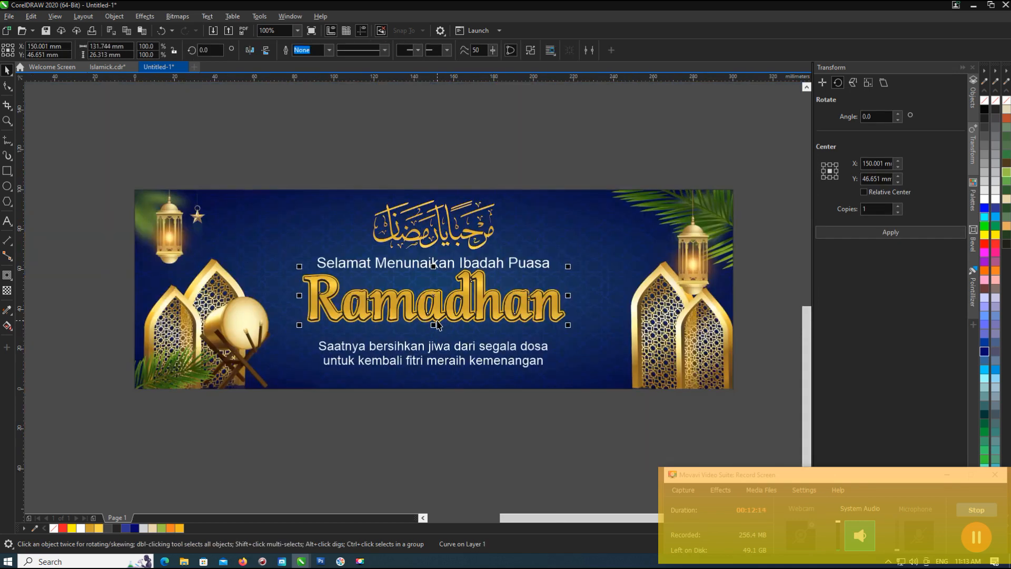
Step: Add a dark drop shadow to the golden contour behind "Ramadhan", in Multiply mode with opacity 99 and feather 15
left_click(10, 276)
left_click(39, 270)
scroll(458, 284, "up", 1)
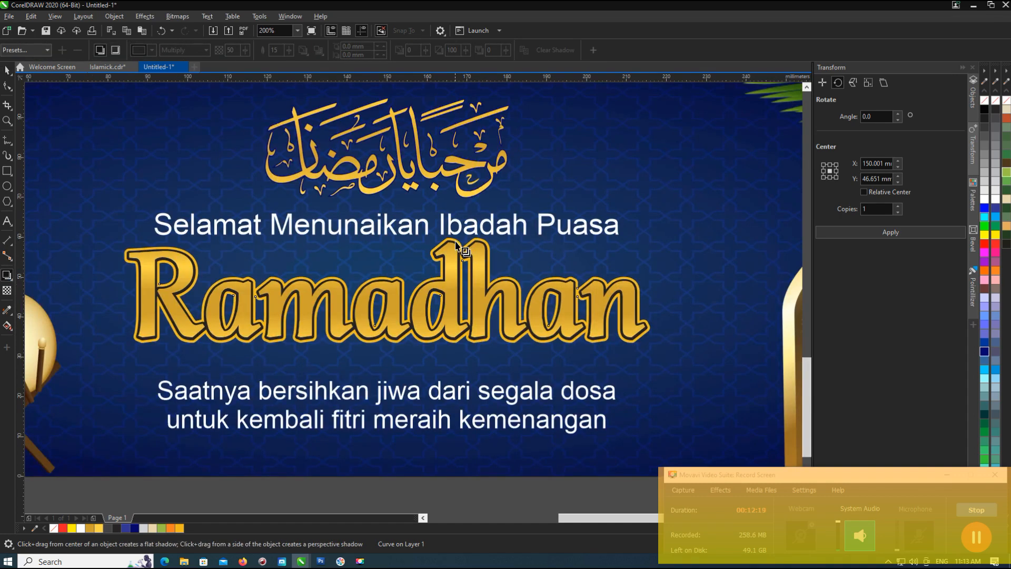
left_click_drag(455, 243, 400, 344)
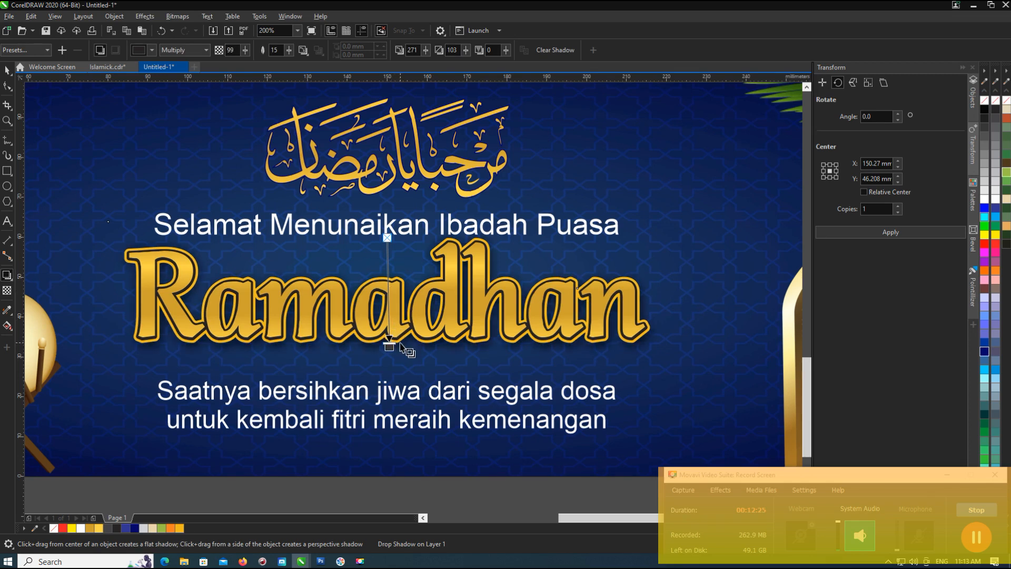
scroll(394, 330, "down", 2)
left_click(7, 70)
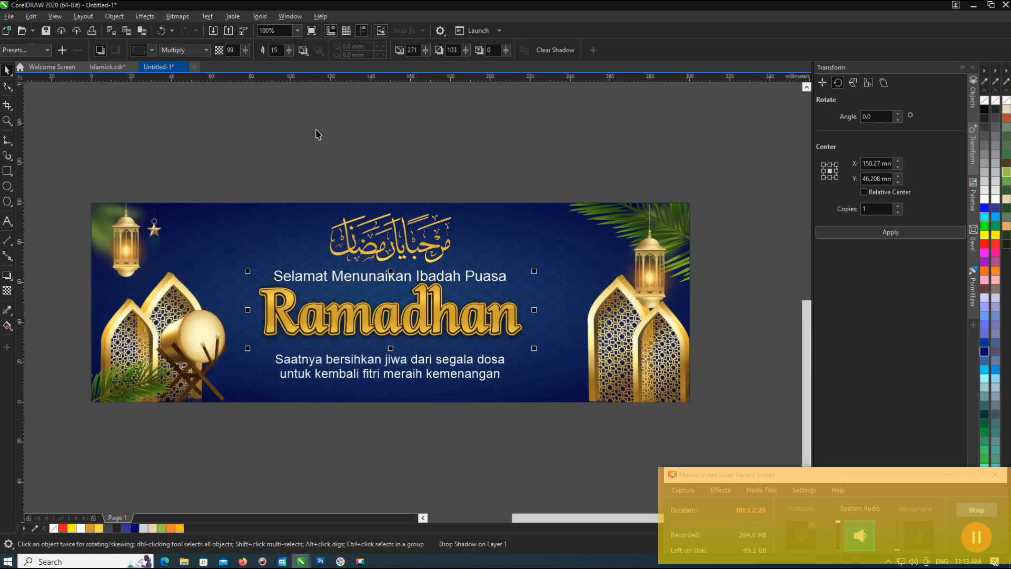
left_click(315, 132)
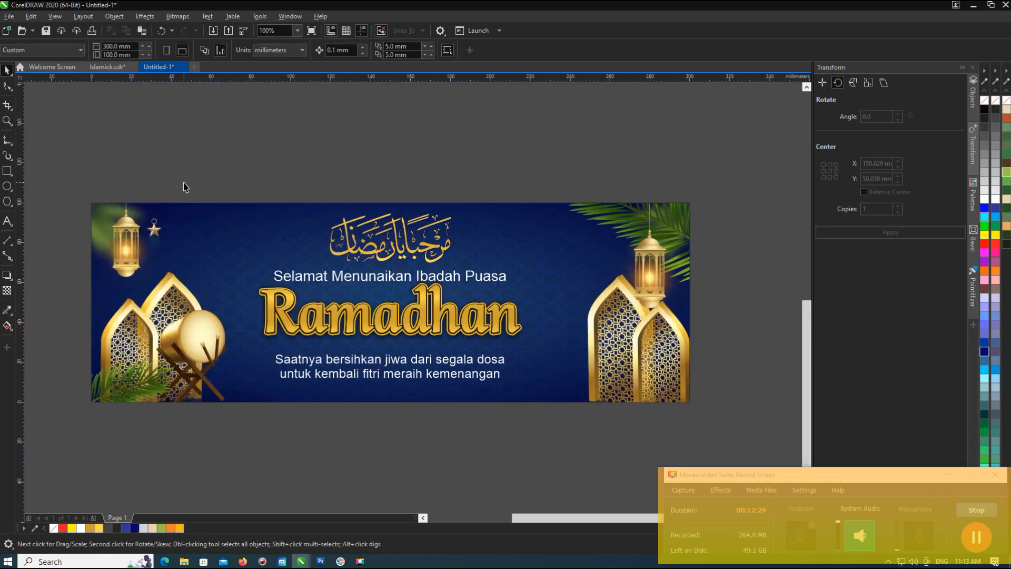
left_click(948, 477)
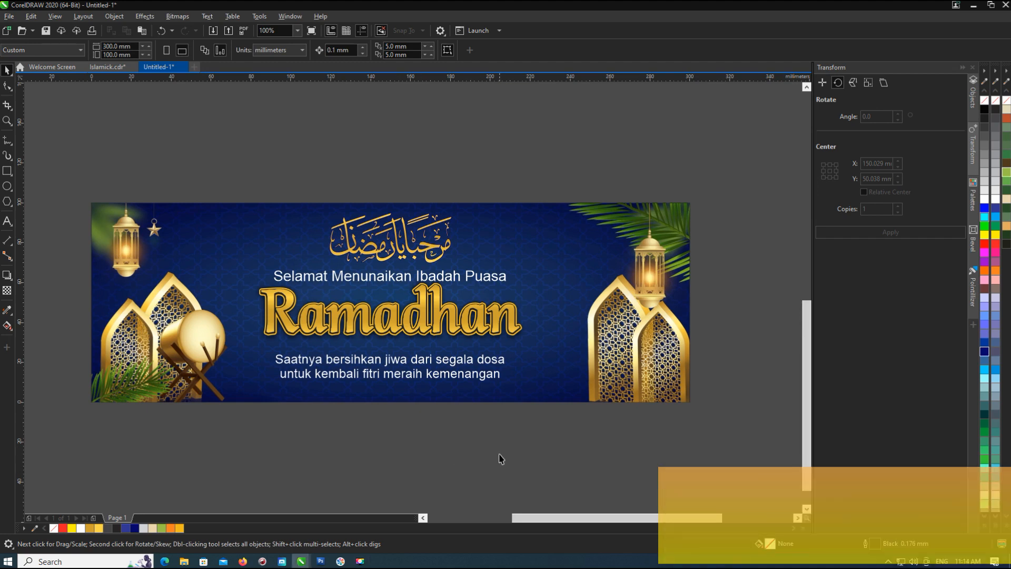
Step: Shrink the two-line closing text about its center to 17.215 pt and move it slightly down
left_click(397, 371)
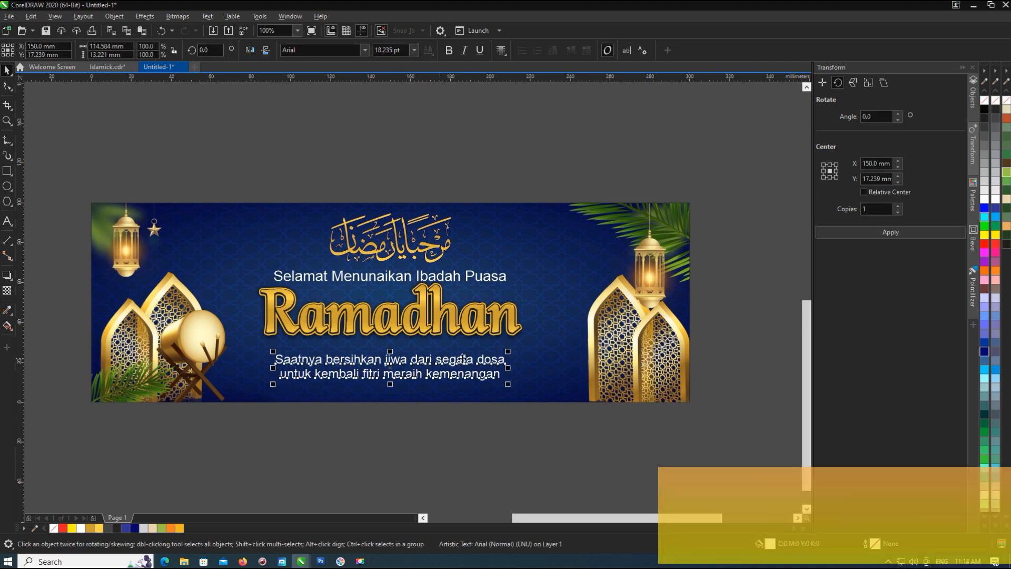
left_click_drag(507, 352, 500, 352)
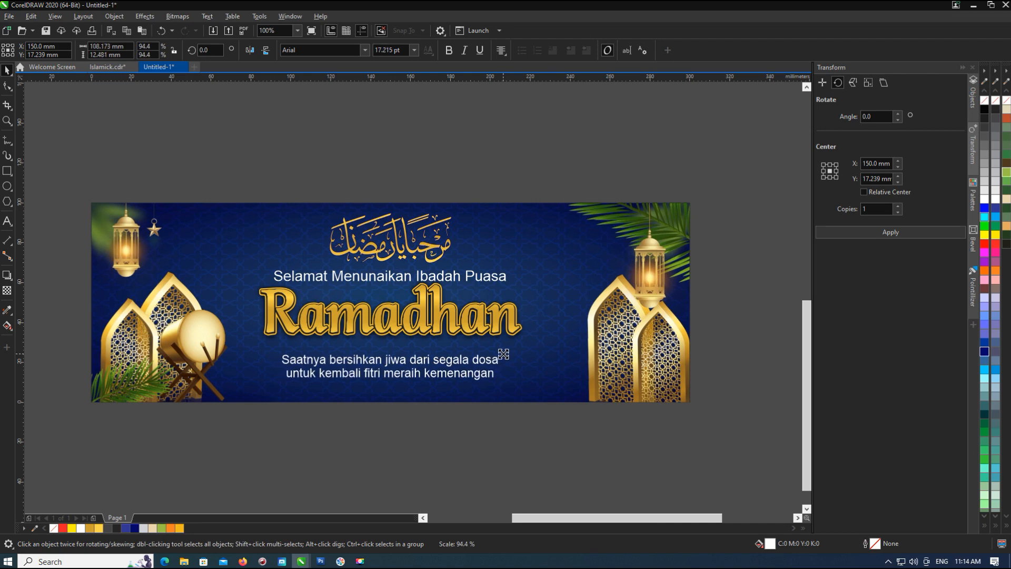
key("Down")
Step: Duplicate the two-line text just beneath "Ramadhan" and replace the copy's wording with "1445H/2024M"
left_click_drag(438, 370, 440, 350)
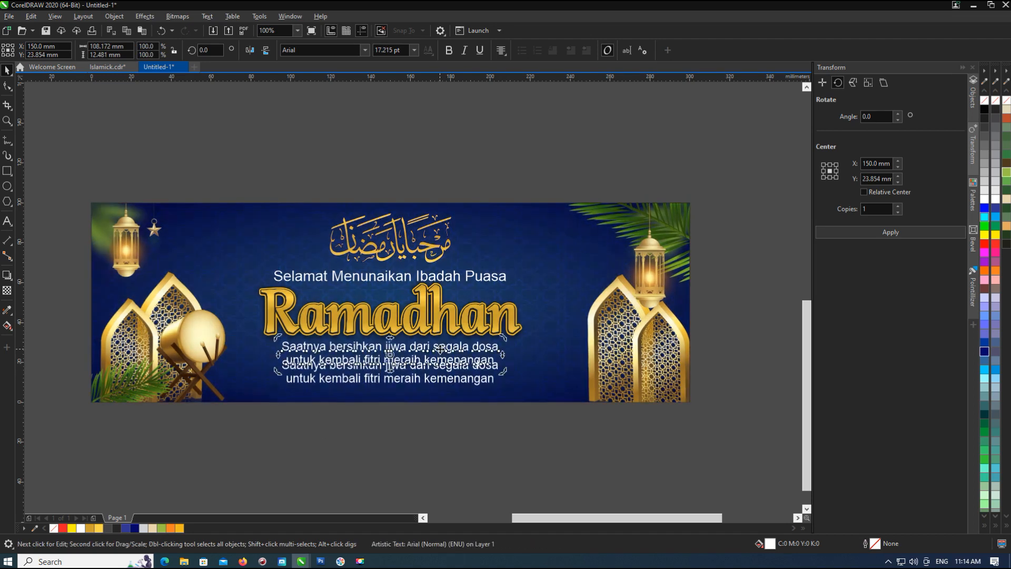
scroll(440, 350, "down", 1)
scroll(440, 350, "up", 2)
double_click(439, 352)
key("ctrl+a")
type("14")
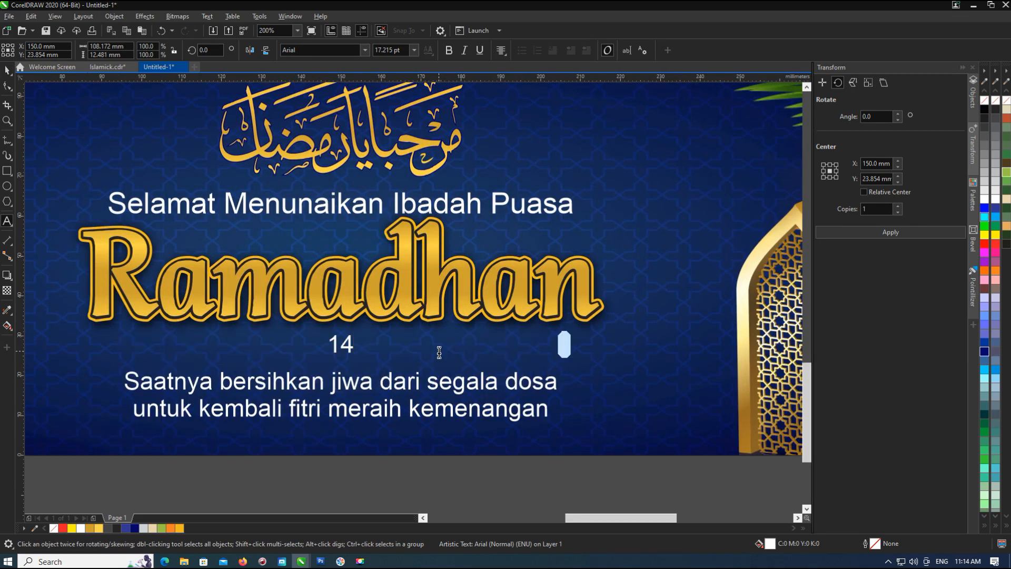
type("45H/2024M")
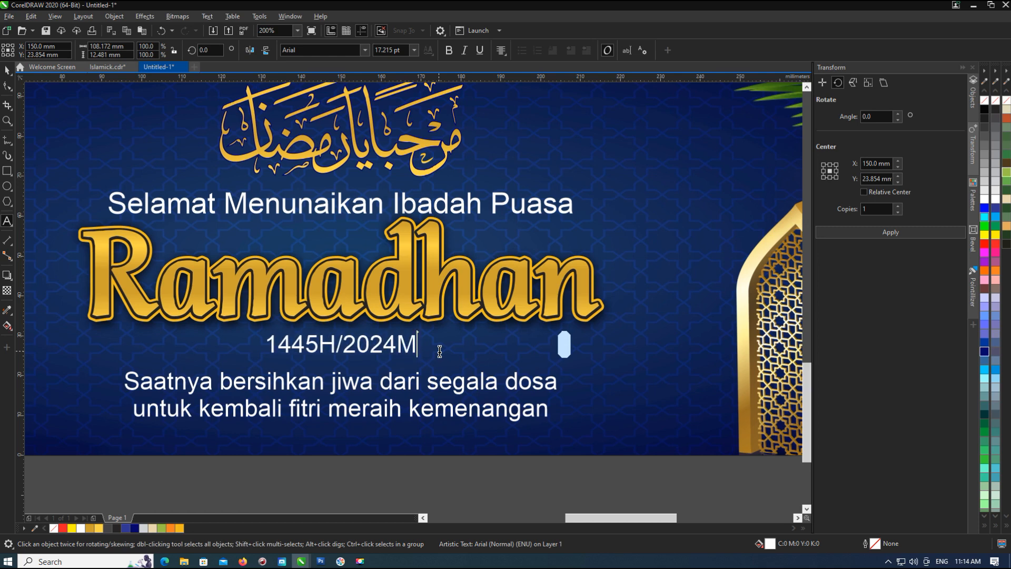
key("Escape")
left_click(8, 70)
Step: Make "1445H/2024M" bold and place it under the right end of "Ramadhan"
left_click(449, 50)
left_click_drag(419, 356, 564, 341)
left_click(489, 384)
scroll(489, 383, "down", 3)
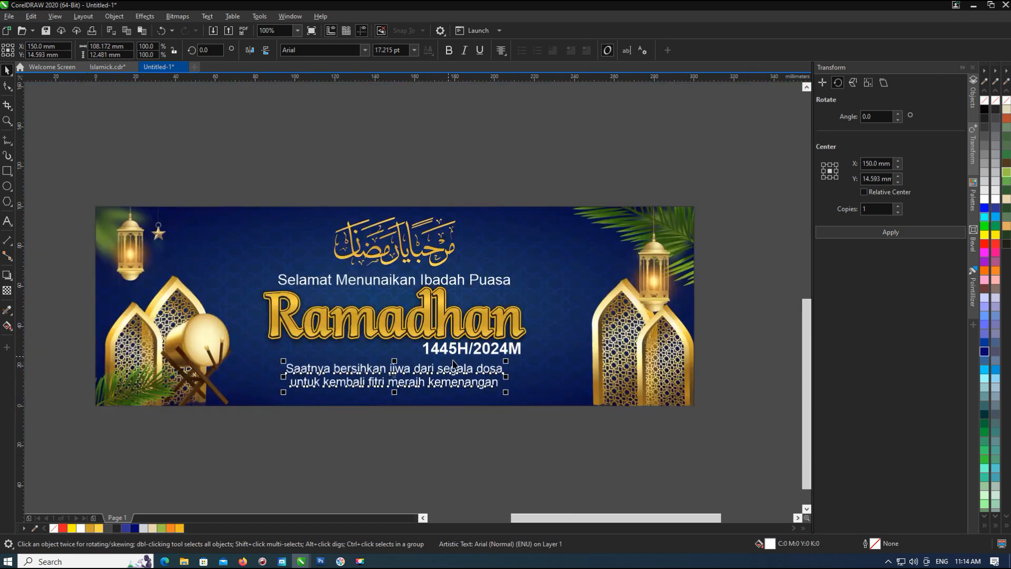
left_click(489, 381)
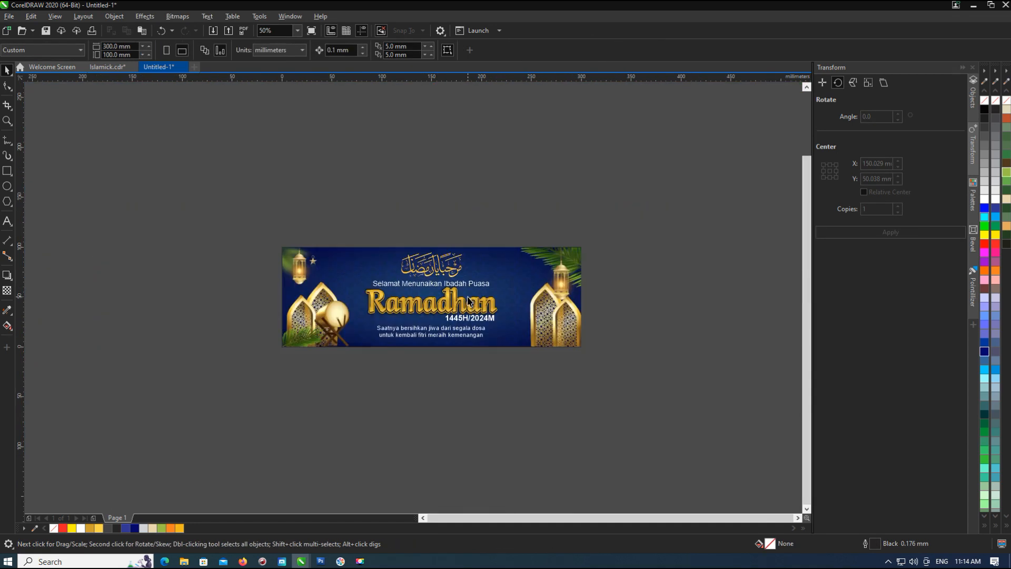
Step: Set the two-line closing text in Althea italic and enlarge it slightly about its center
scroll(468, 300, "up", 2)
left_click(450, 362)
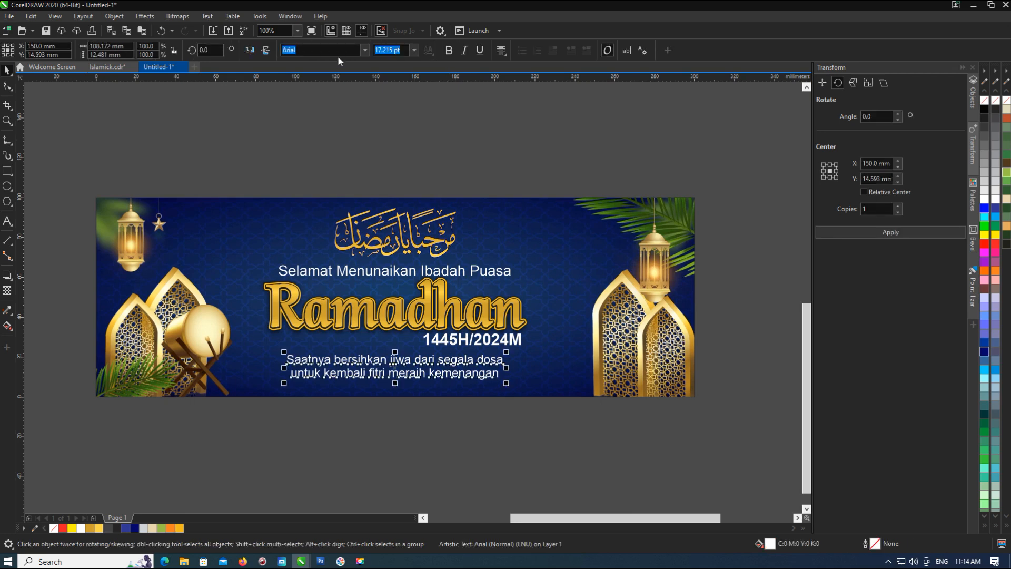
left_click(364, 50)
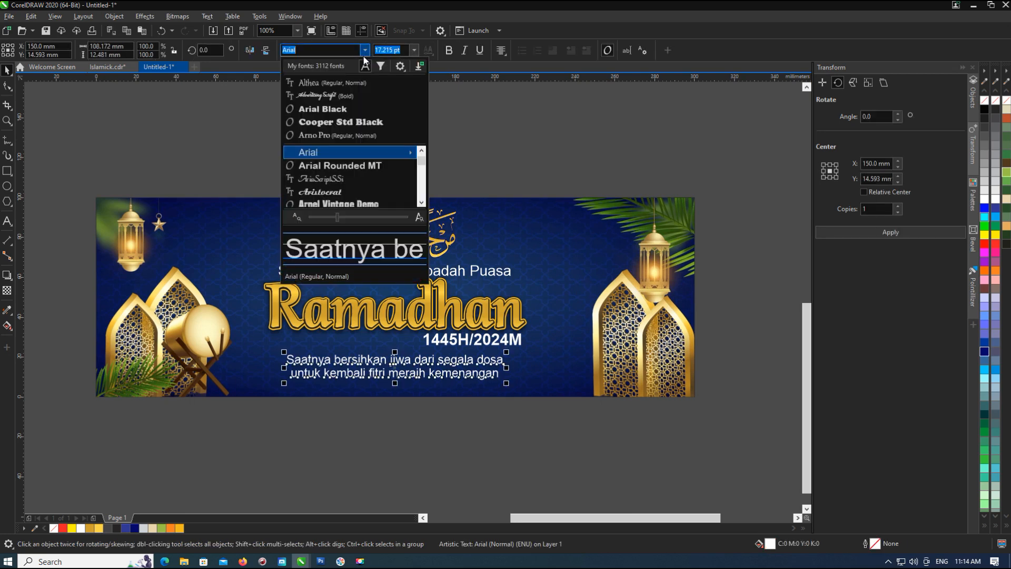
left_click(352, 83)
scroll(385, 371, "up", 2)
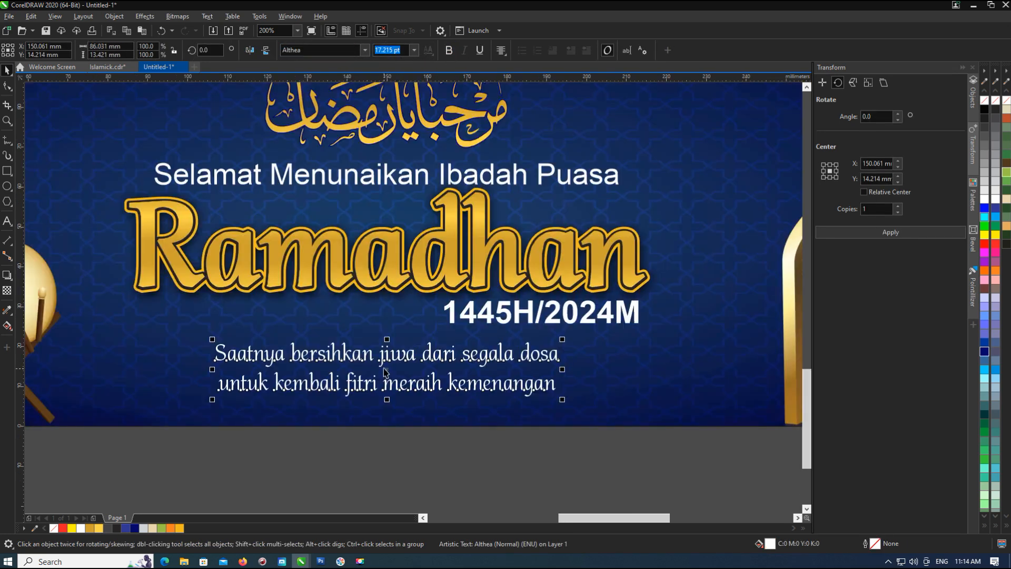
left_click(390, 362)
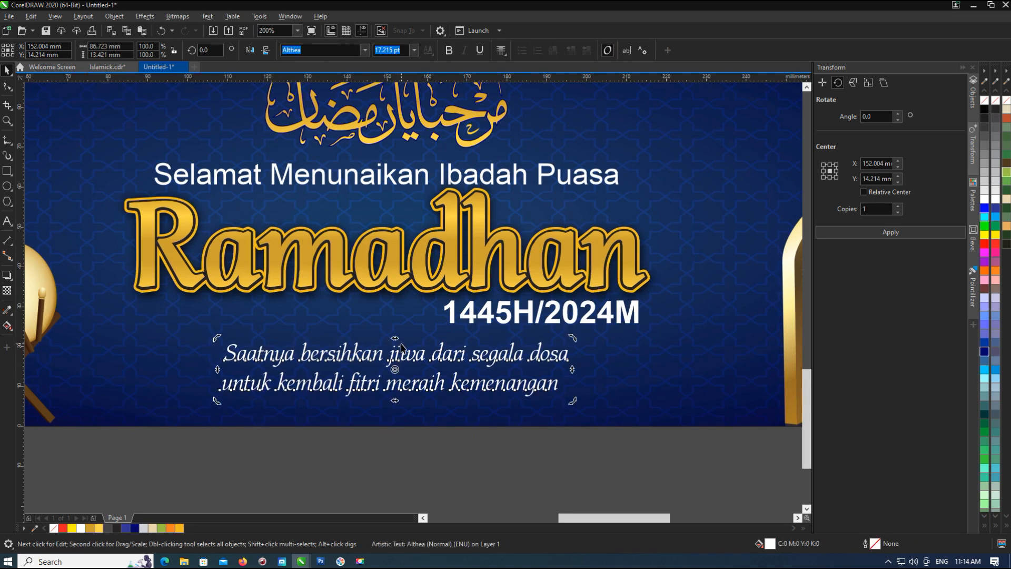
scroll(359, 346, "down", 2)
left_click(405, 379)
left_click(400, 356)
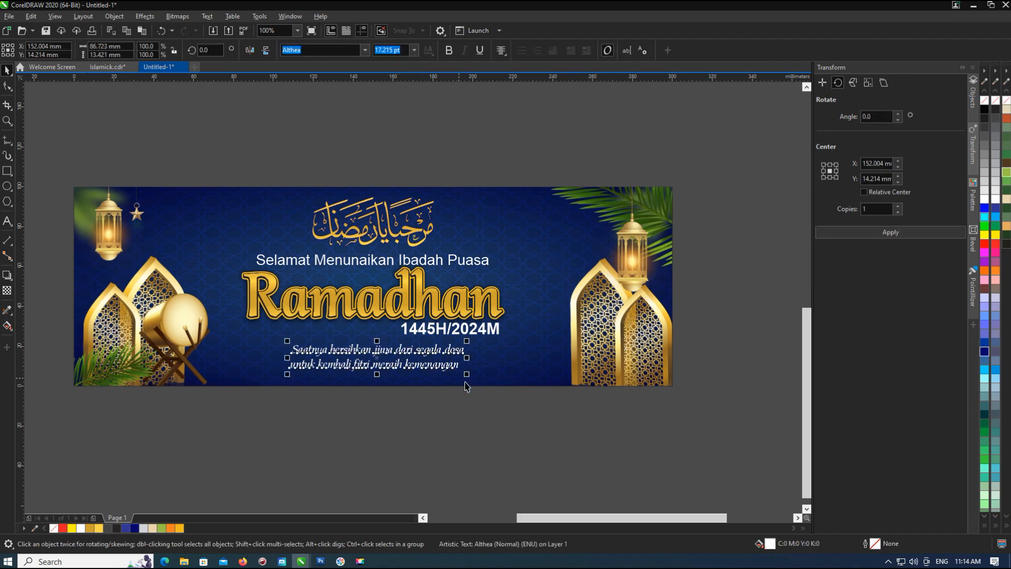
left_click_drag(464, 373, 480, 375)
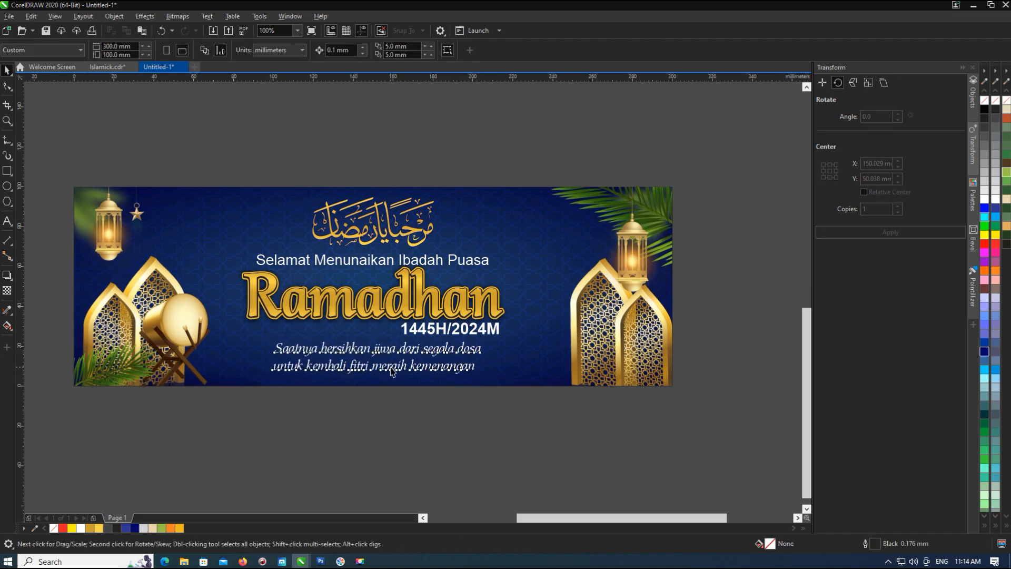
Step: Widen the Arabic calligraphy to about 80 mm and move it up to Y 84.039 mm
left_click_drag(242, 156, 443, 254)
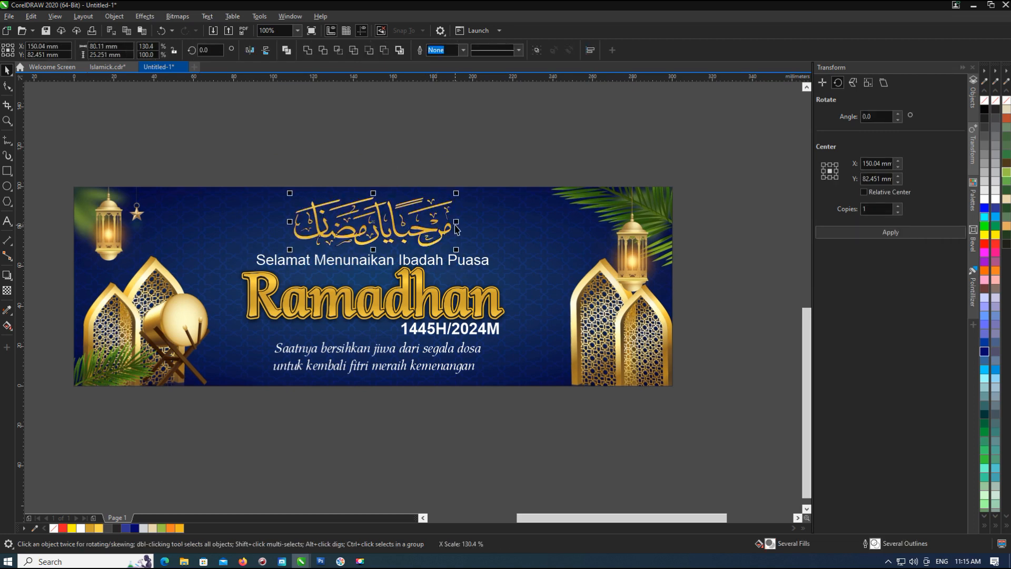
left_click_drag(430, 228, 430, 226)
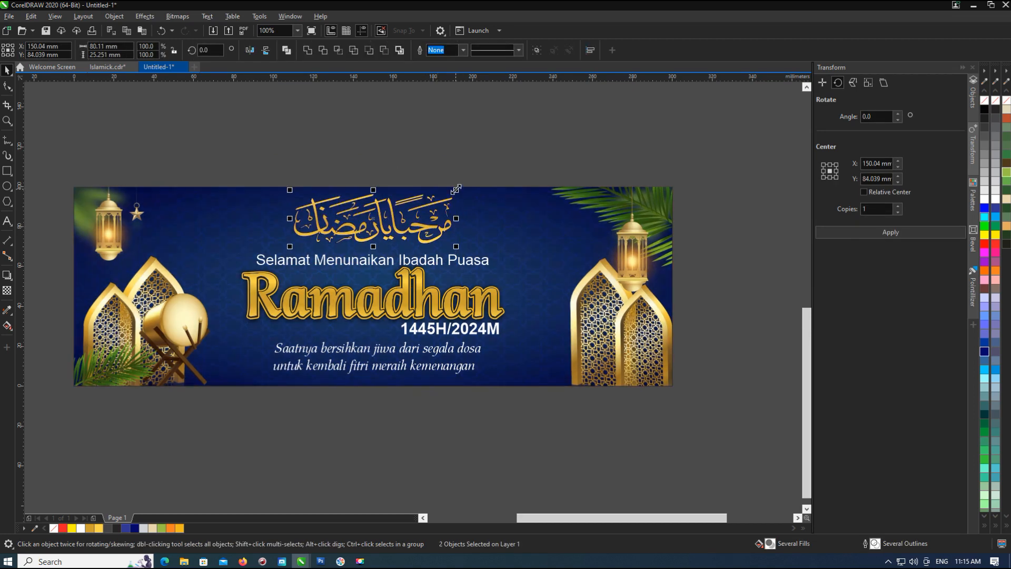
left_click(433, 261)
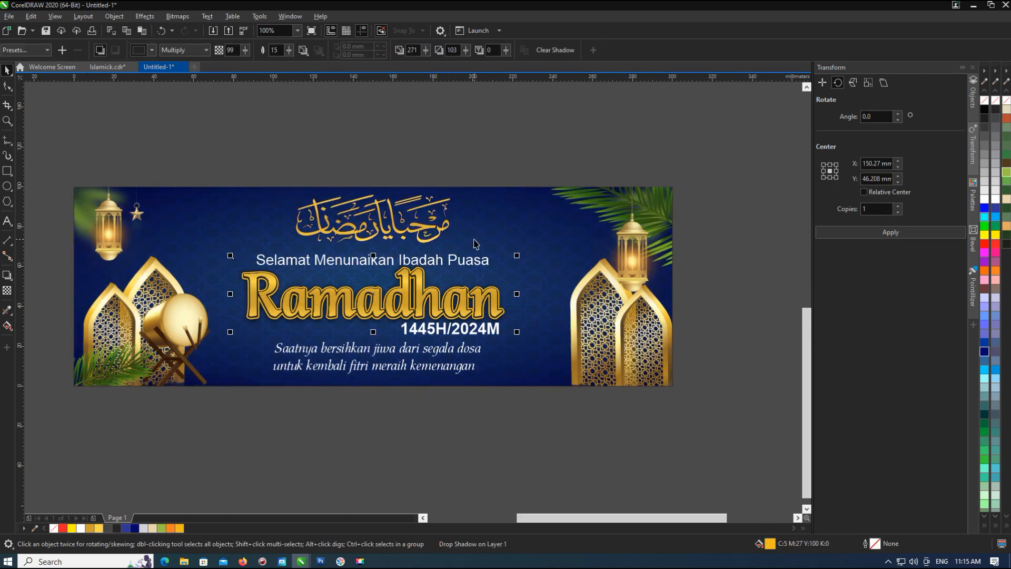
left_click(724, 240)
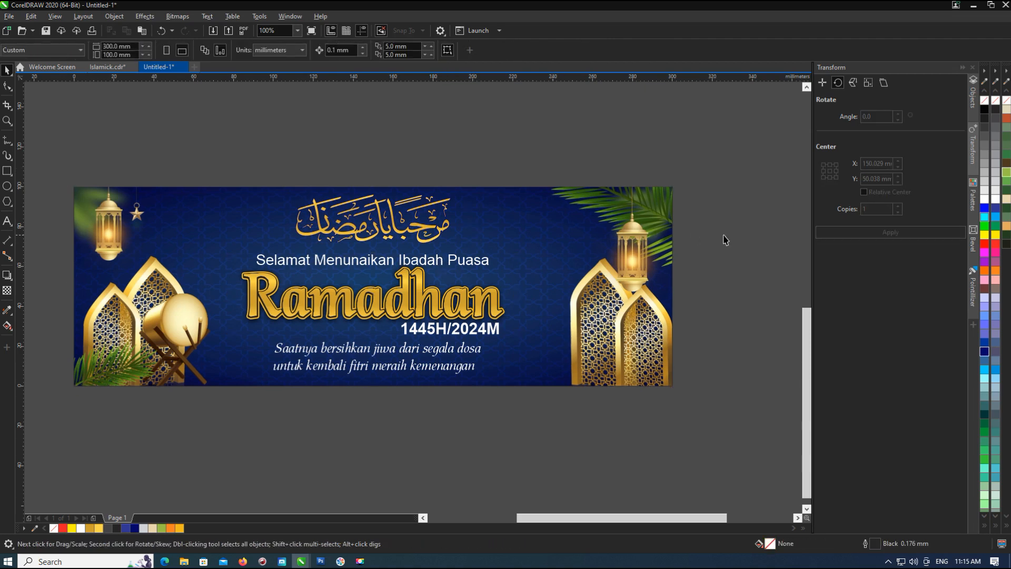
Step: Move the "Selamat Menunaikan Ibadah Puasa" line slightly up, away from the "Ramadhan" title
left_click_drag(374, 262, 371, 257)
left_click(281, 396)
left_click_drag(215, 416, 396, 384)
Step: Recolor the outer golden contour behind "Ramadhan" to white
scroll(254, 301, "up", 1)
left_click(260, 336)
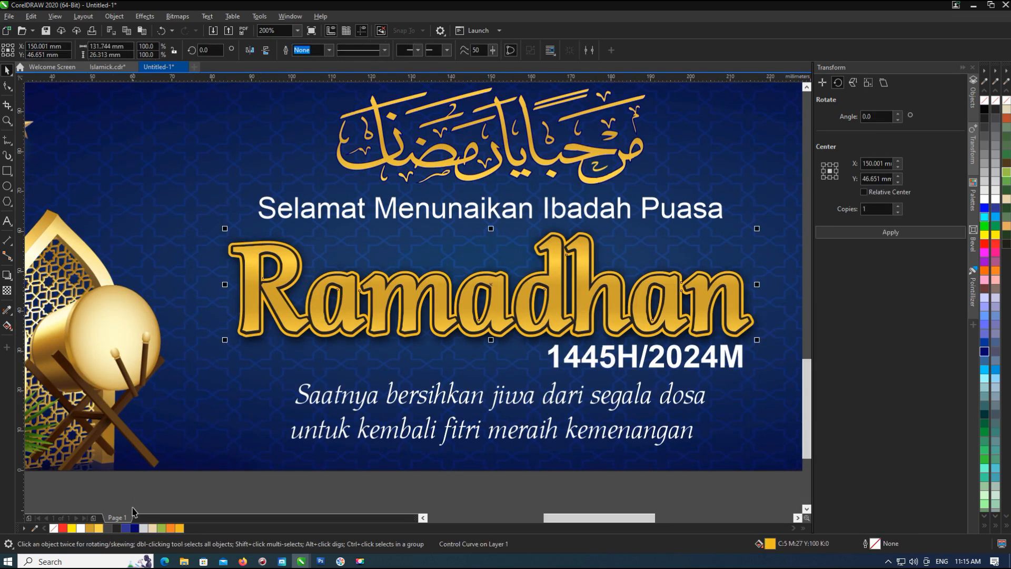
left_click(81, 527)
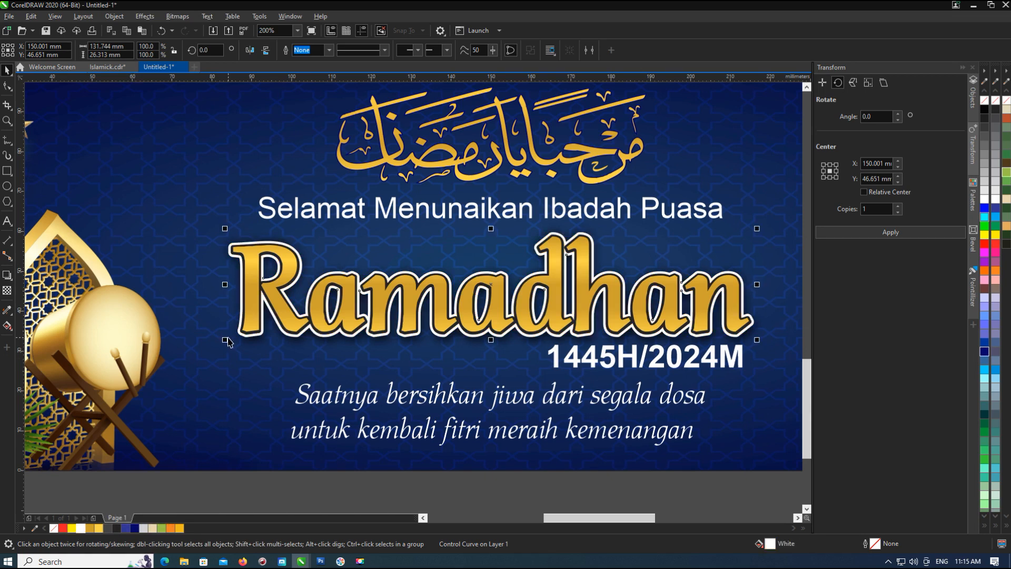
scroll(234, 346, "down", 1)
left_click(635, 453)
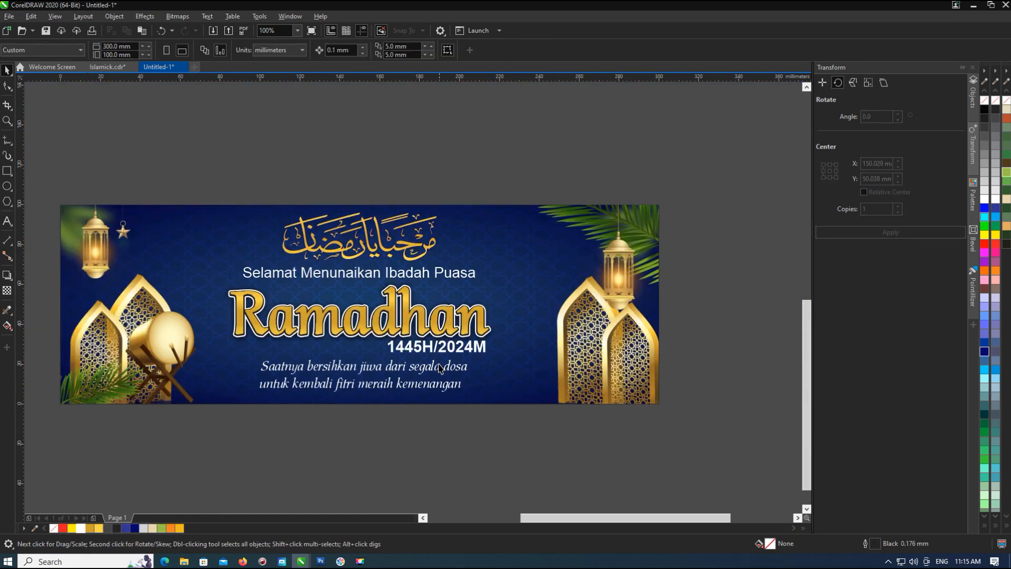
Step: Nudge the white contour and its drop shadow behind "Ramadhan" slightly up to Y 46.408 mm
scroll(373, 319, "up", 1)
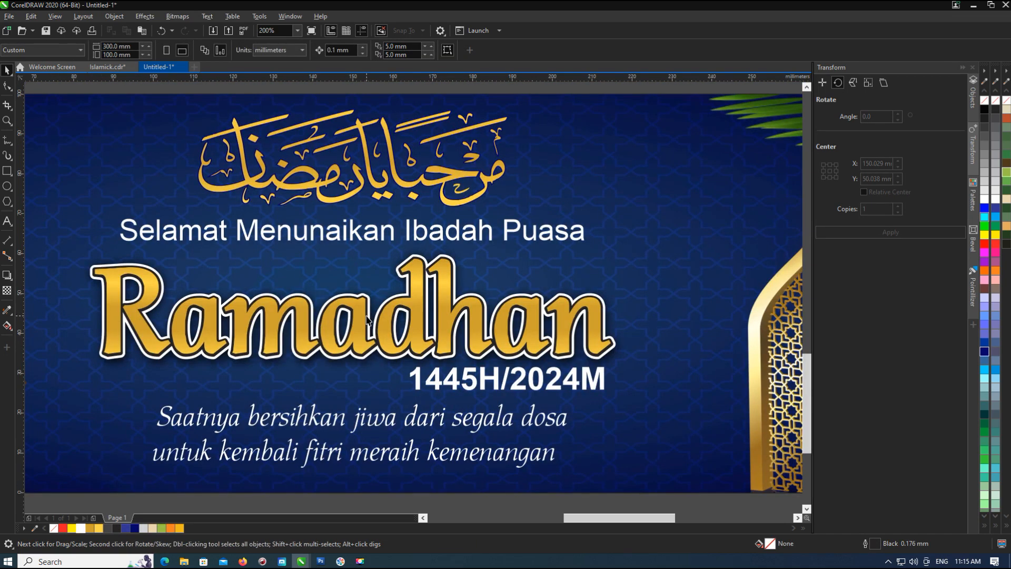
left_click(279, 362)
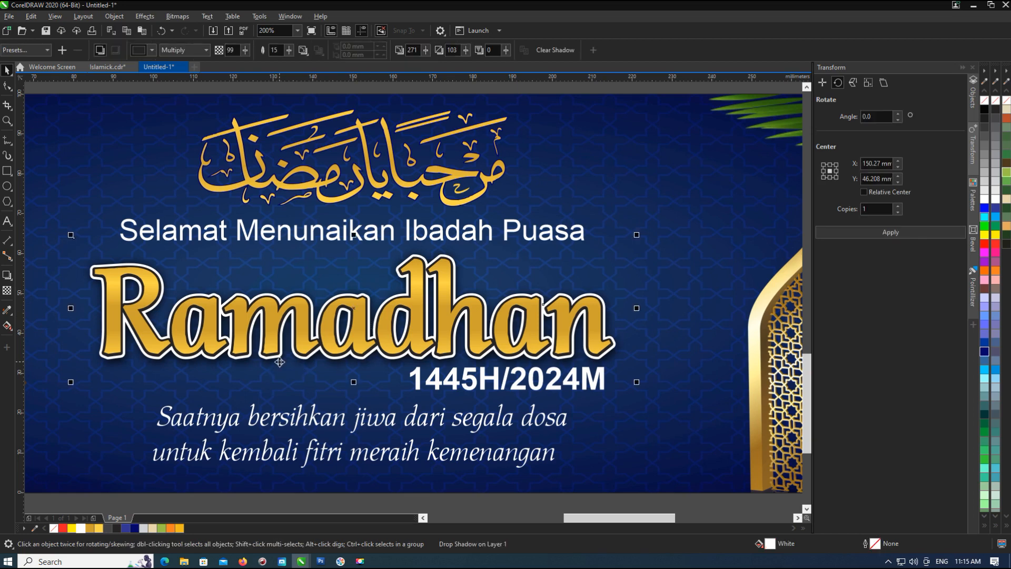
key("Up")
key("Up")
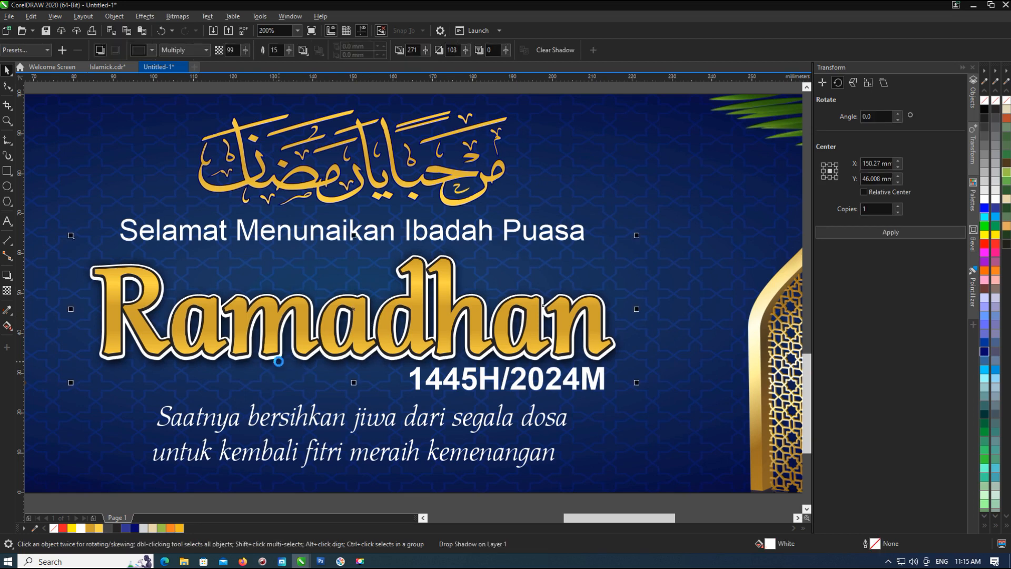
left_click(279, 362)
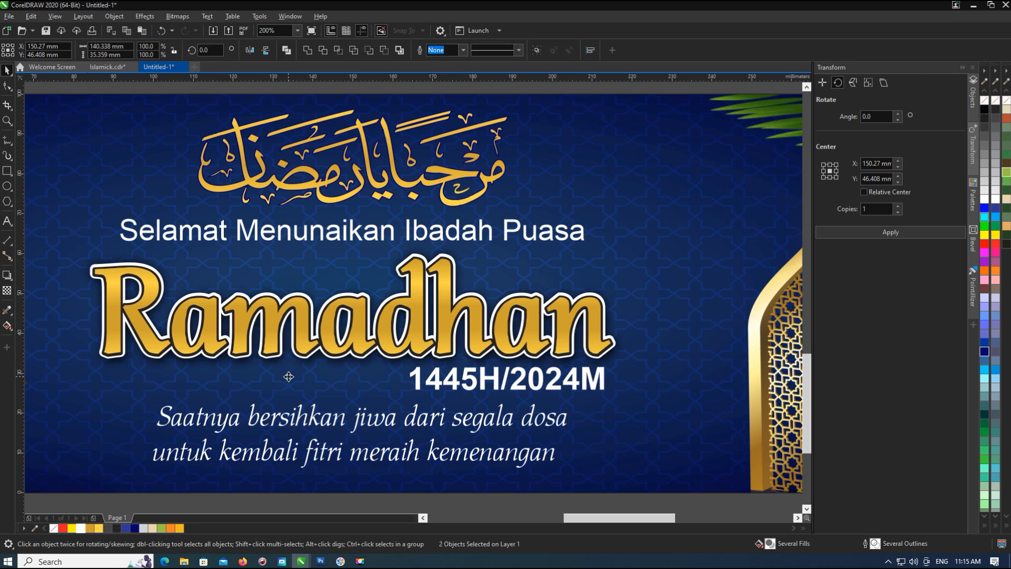
Step: Nudge the drop shadow behind "Ramadhan" slightly down and left to X 150.17 mm, Y 44.808 mm
left_click(619, 409)
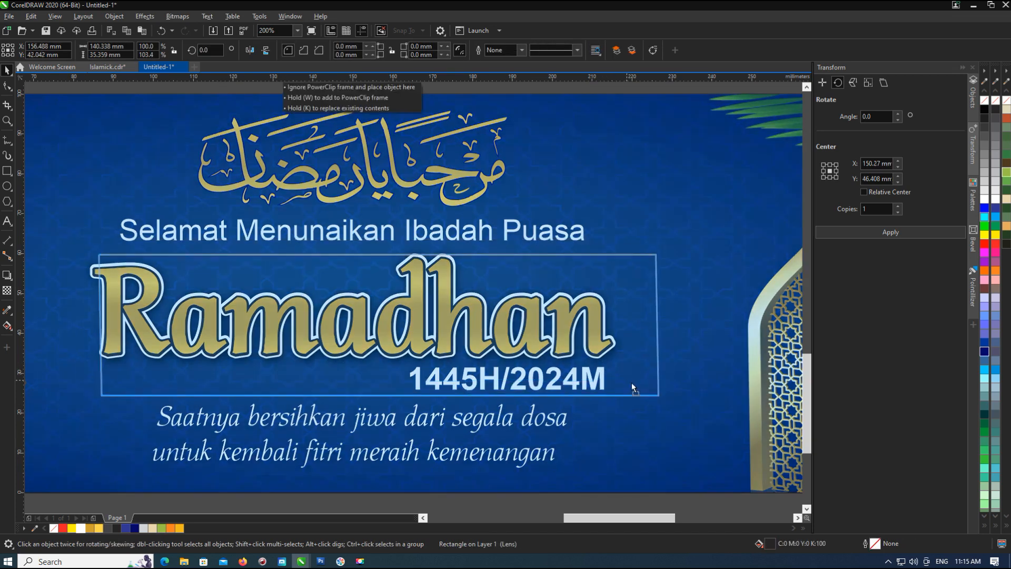
left_click(631, 382)
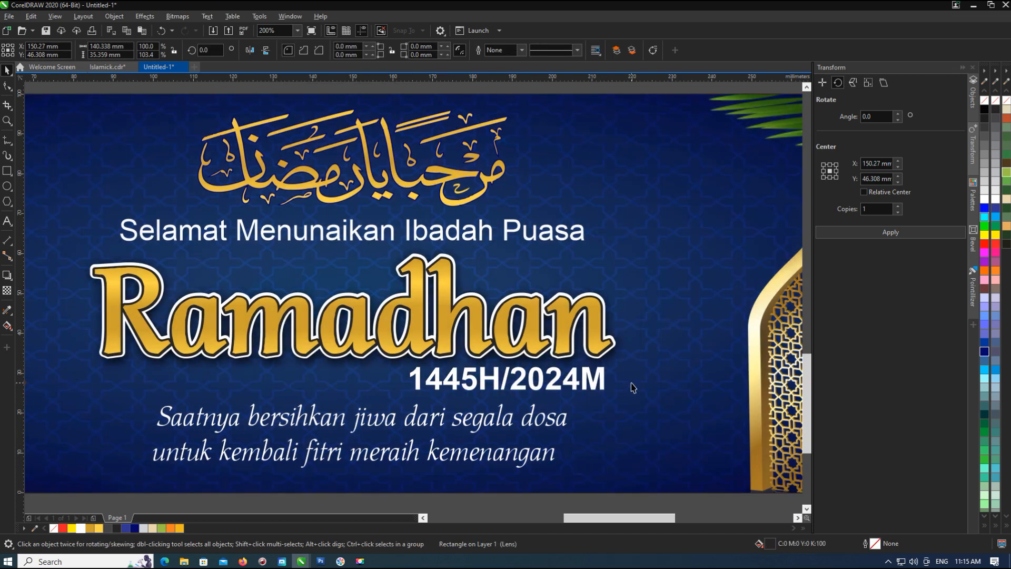
scroll(580, 263, "down", 4)
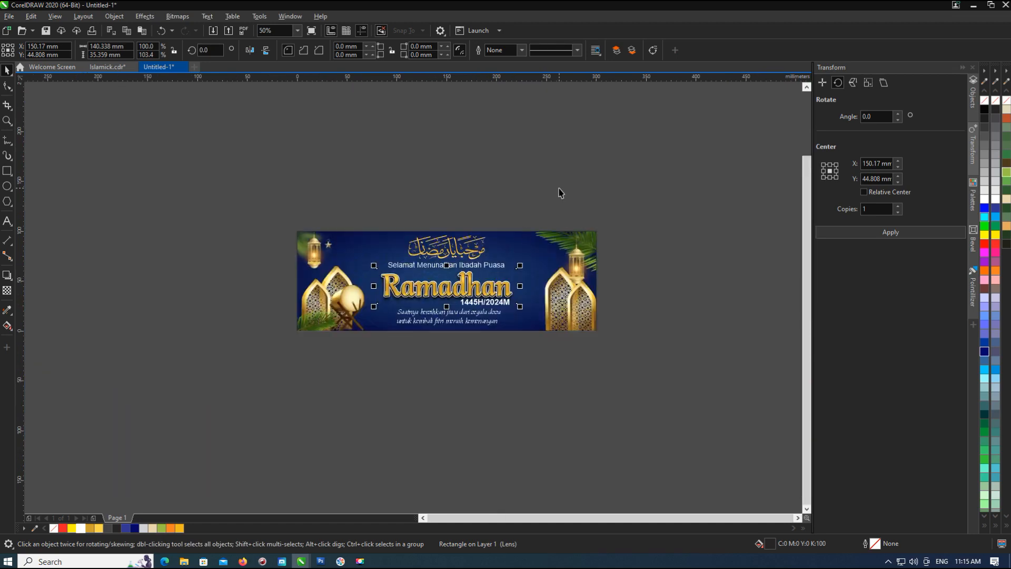
left_click(560, 189)
scroll(534, 268, "up", 2)
double_click(594, 279)
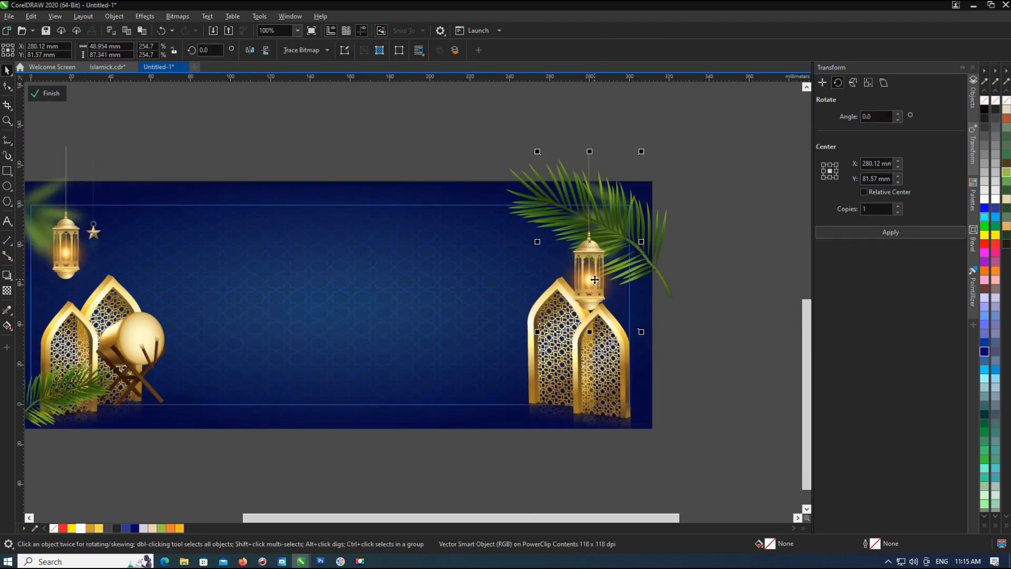
scroll(613, 270, "up", 2)
scroll(616, 272, "down", 3)
left_click(700, 273, "ctrl")
left_click(591, 177)
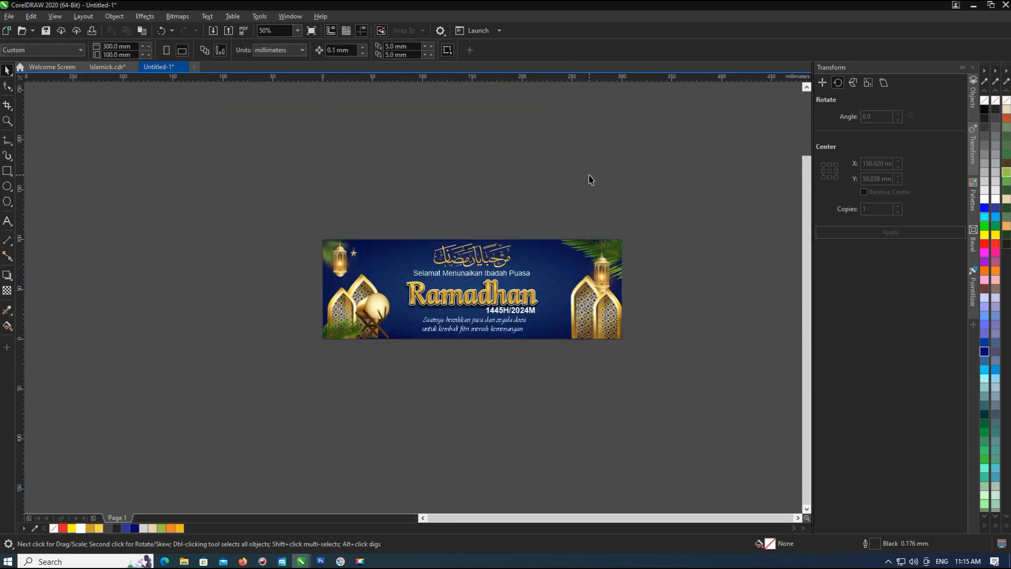
Step: Draw a narrow upright ellipse about 2.9 × 20.9 mm beside the Arabic calligraphy, filled golden yellow without an outline
left_click(6, 186)
scroll(517, 283, "up", 2)
left_click_drag(564, 158, 577, 243)
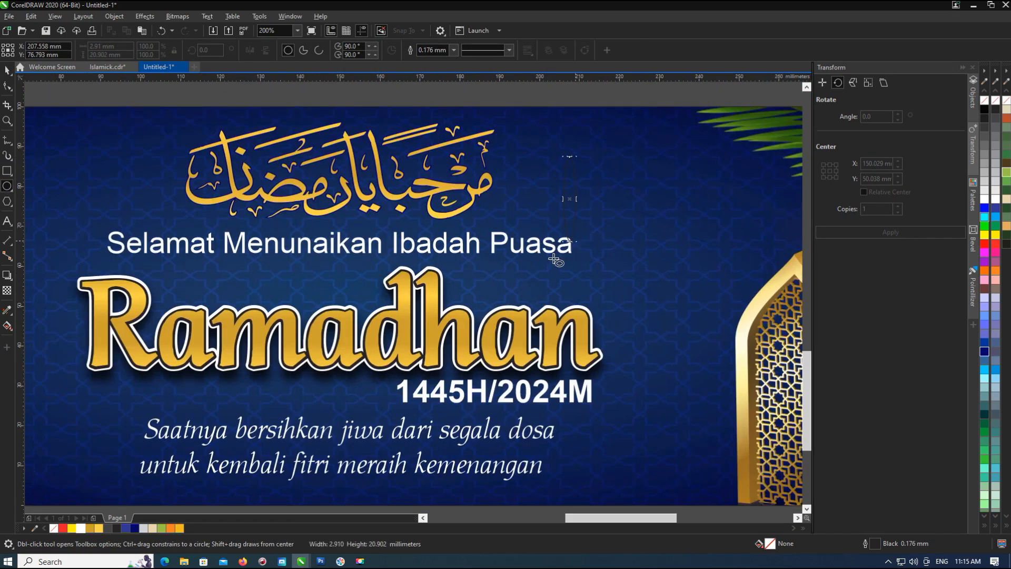
left_click(98, 529)
right_click(53, 528)
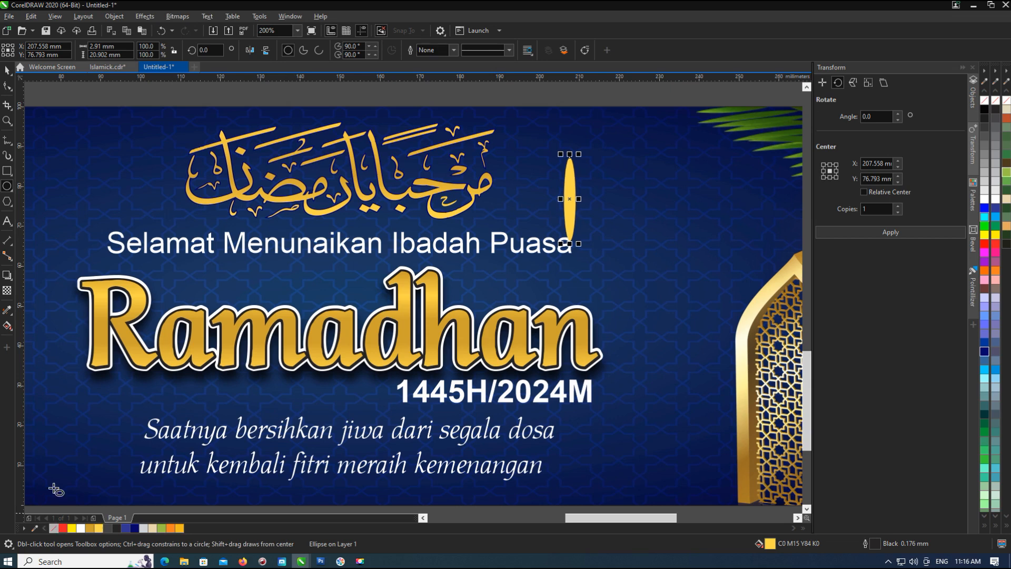
Step: Apply an elliptical fountain transparency to the yellow ellipse so that it fades from its center toward the edges
left_click(7, 290)
left_click_drag(569, 158, 571, 199)
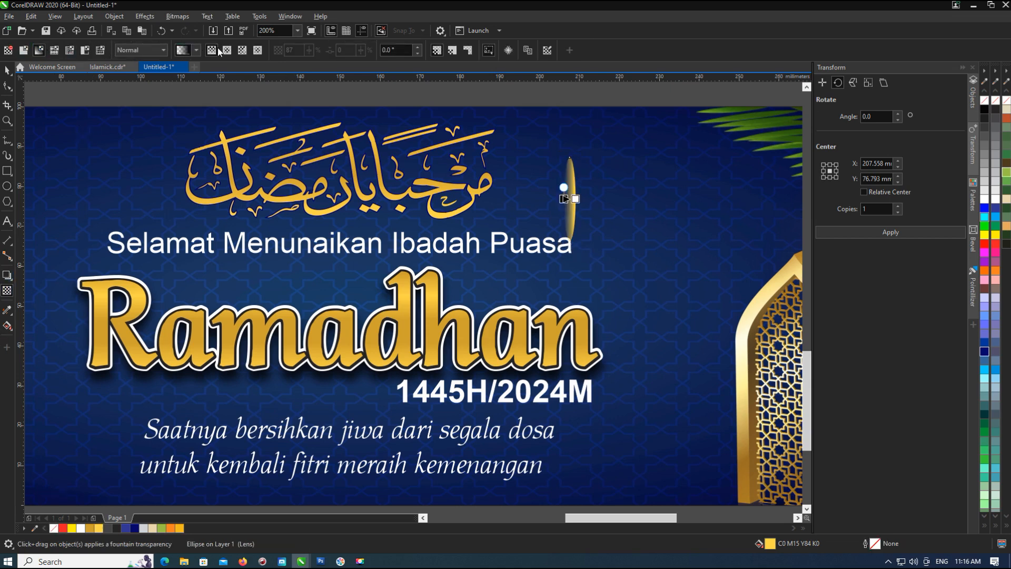
key("space")
left_click(570, 196)
Step: Add a copy of the faded ellipse rotated 90° and group both into a four-pointed star
scroll(569, 196, "down", 2)
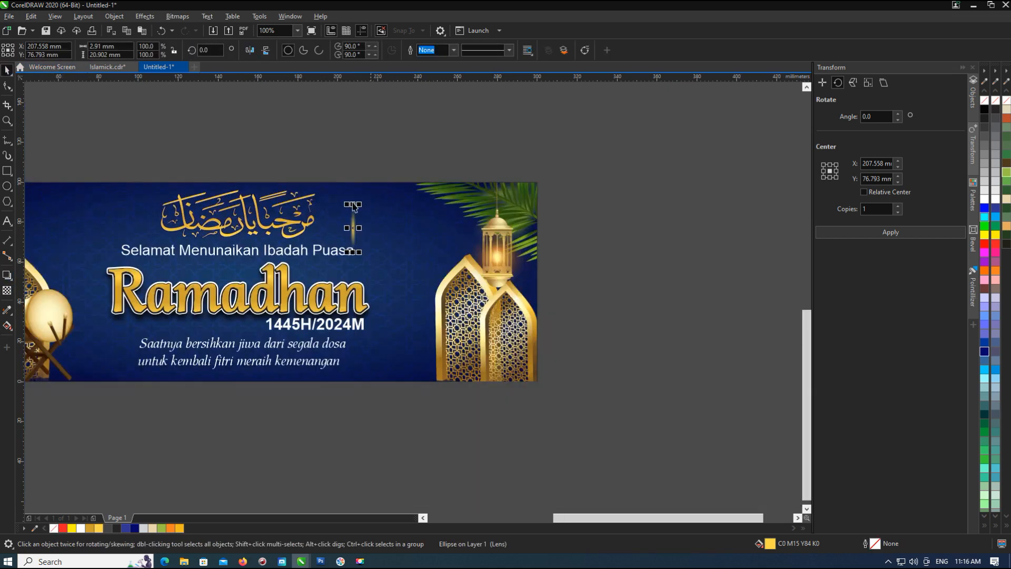
scroll(333, 233, "up", 2)
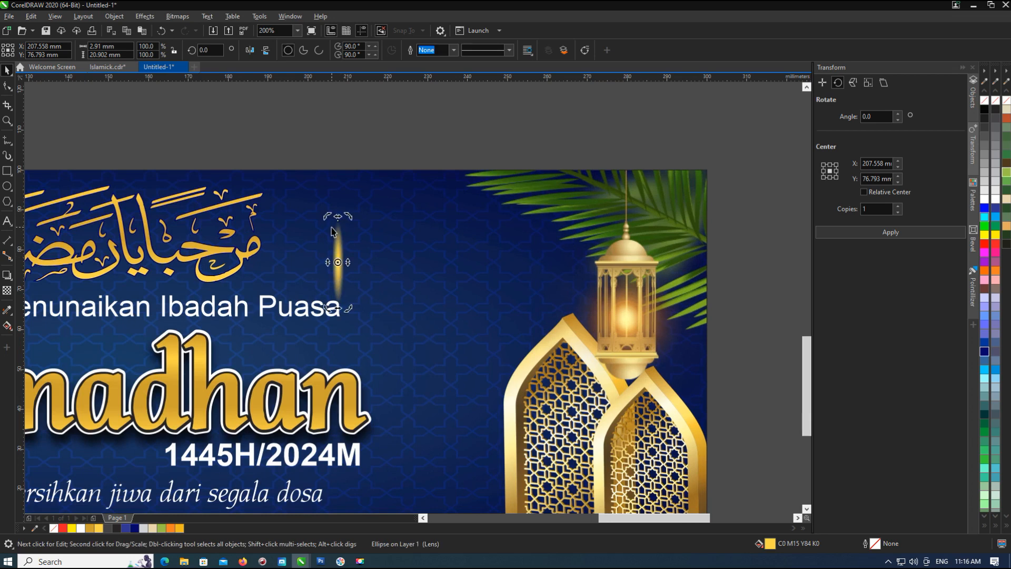
type("90")
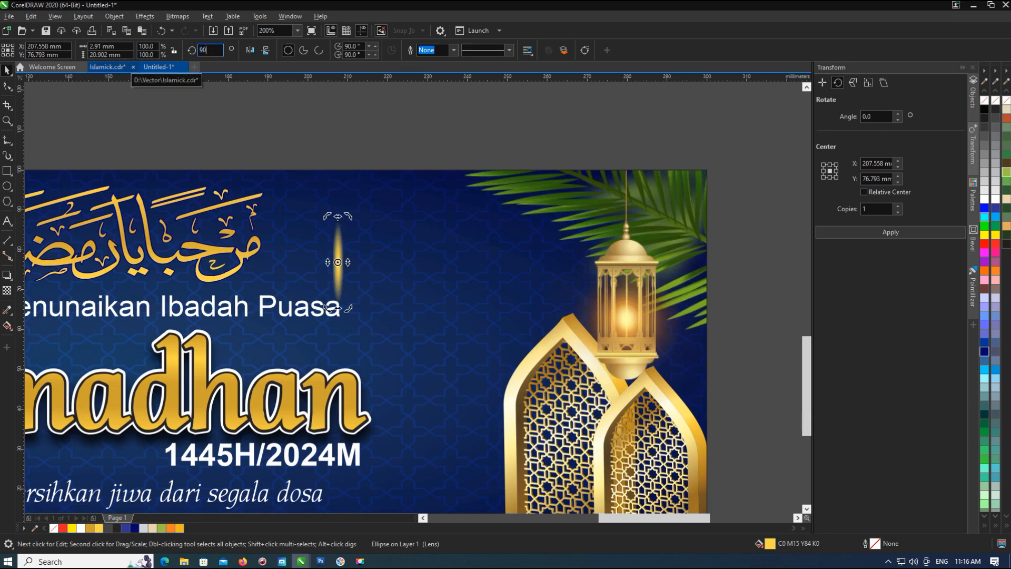
key("Return")
left_click(321, 224)
left_click(337, 247)
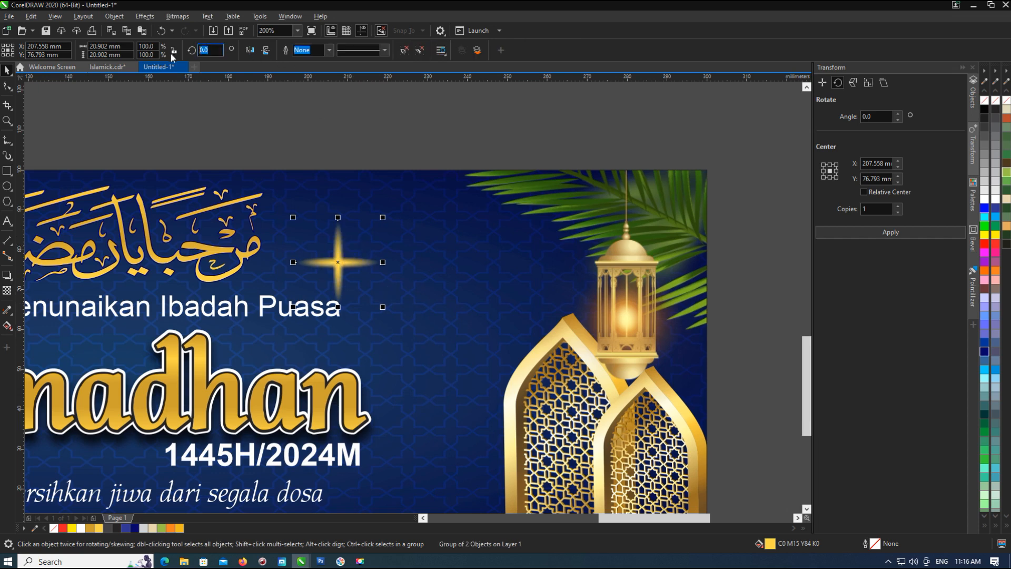
Step: Add a smaller rotated copy inside the star, group them into one sparkle, and place it at the upper end of "Ramadhan"
key("Return")
left_click_drag(367, 231, 358, 229)
left_click(345, 166)
scroll(344, 166, "down", 1)
left_click_drag(310, 138, 356, 261)
key("ctrl+g")
Step: Copy the sparkle onto the upper edge of the "R", shrink it to about 19.4 mm, and rotate it slightly
left_click_drag(358, 261, 108, 253)
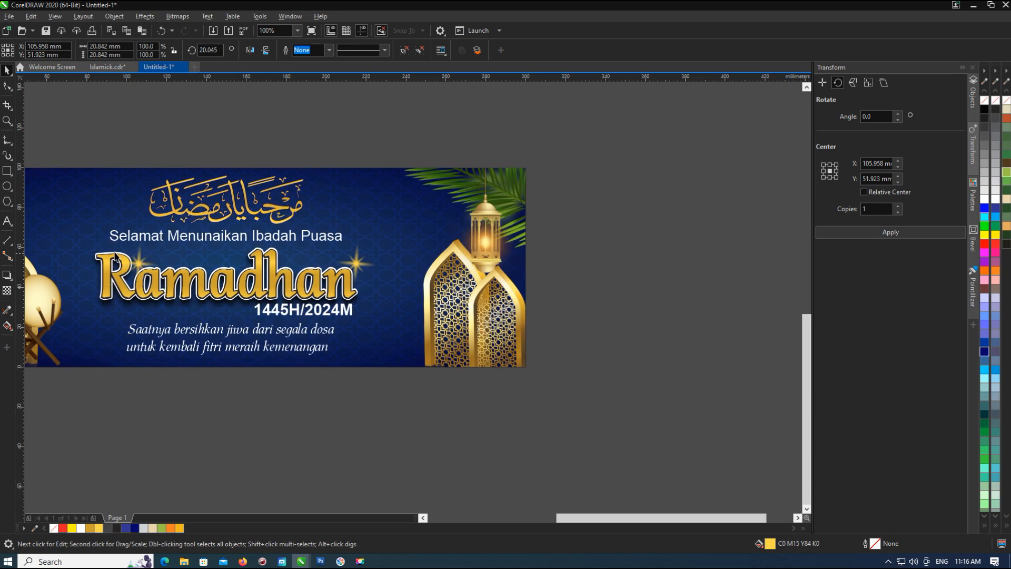
left_click(140, 262)
scroll(135, 262, "up", 1)
mouse_move(145, 255)
left_mouse_down()
mouse_move(80, 350)
mouse_move(136, 258)
left_mouse_up()
scroll(136, 258, "down", 1)
scroll(158, 258, "down", 1)
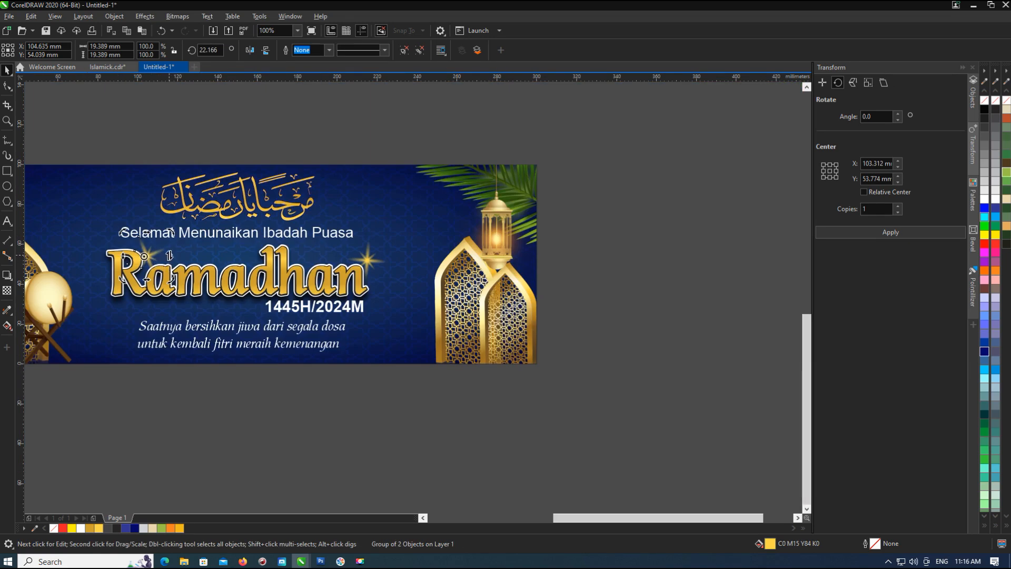
Step: Recolor the sparkle above the final "n" of "Ramadhan" to white
left_click(367, 260)
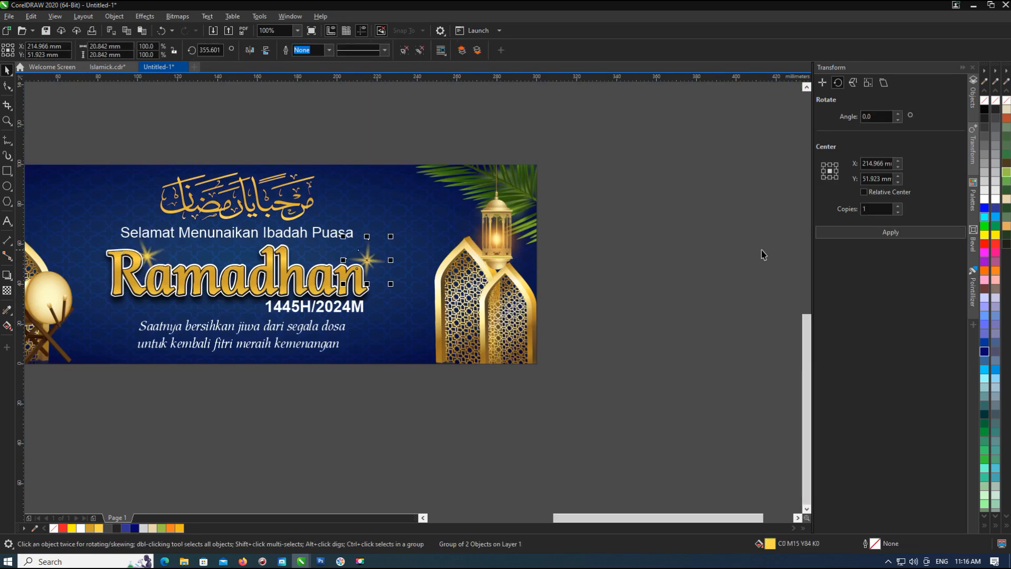
left_click(487, 141)
left_click(150, 262)
left_click(368, 259)
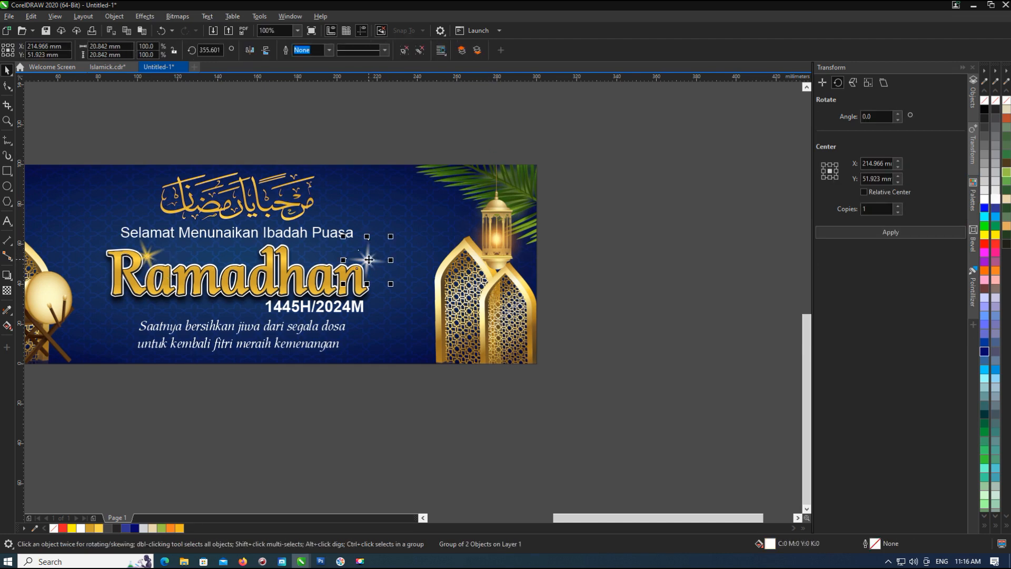
Step: Try the golden sparkle below the "R", undo that move, and settle it slightly further right on the letter's upper edge
left_click(149, 259)
left_click_drag(149, 259, 129, 301)
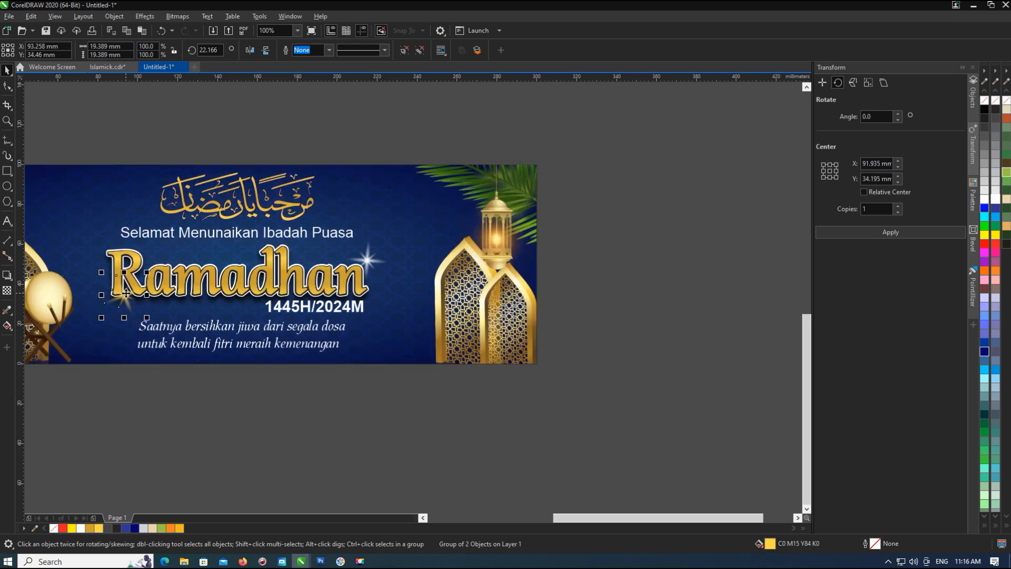
key("ctrl+z")
left_click(364, 174)
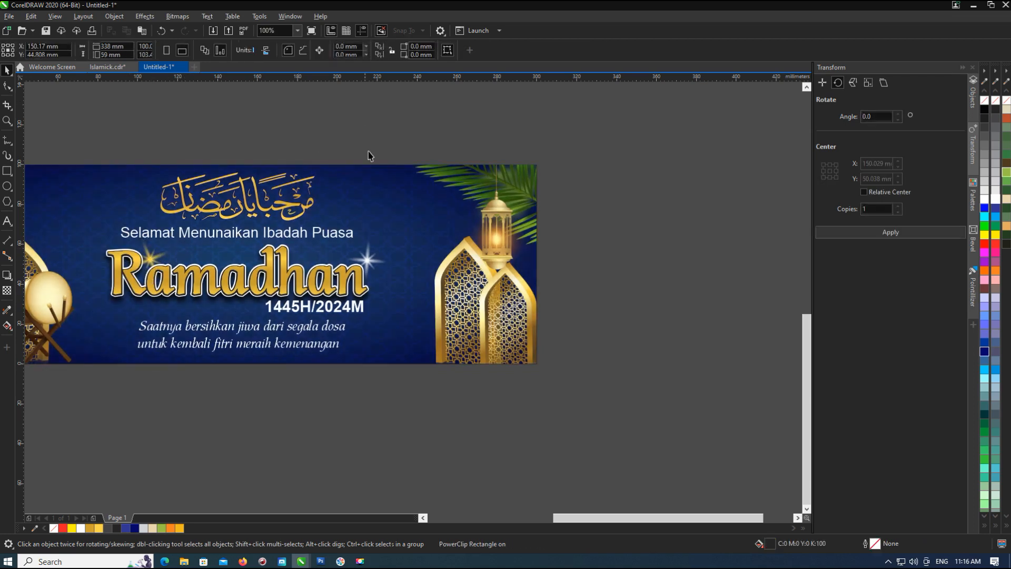
left_click(369, 155)
scroll(369, 155, "down", 2)
scroll(284, 231, "up", 2)
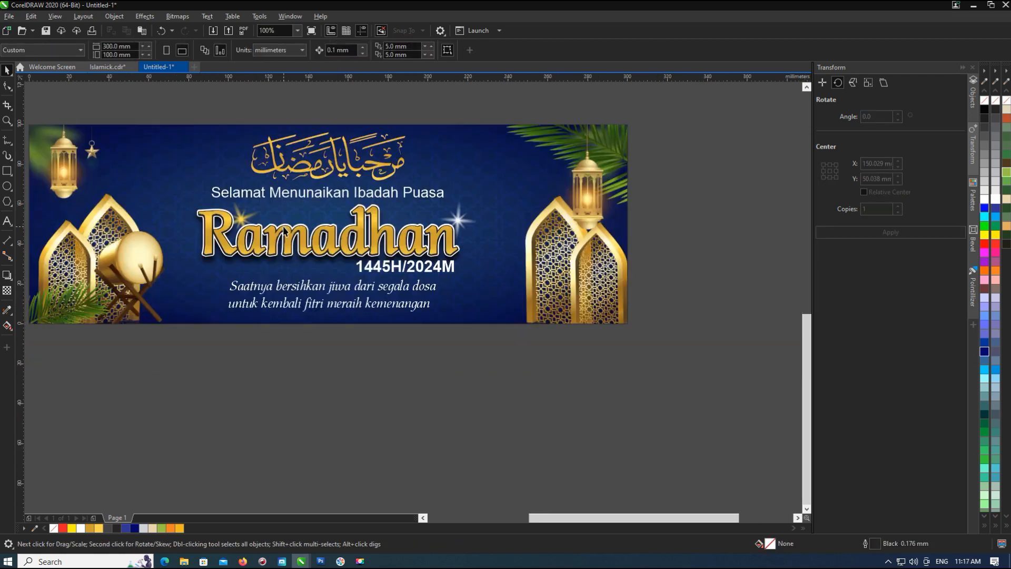
Step: Tighten the line spacing of the two-line quote below the title to a block height of about 13.4 mm
left_click(402, 299)
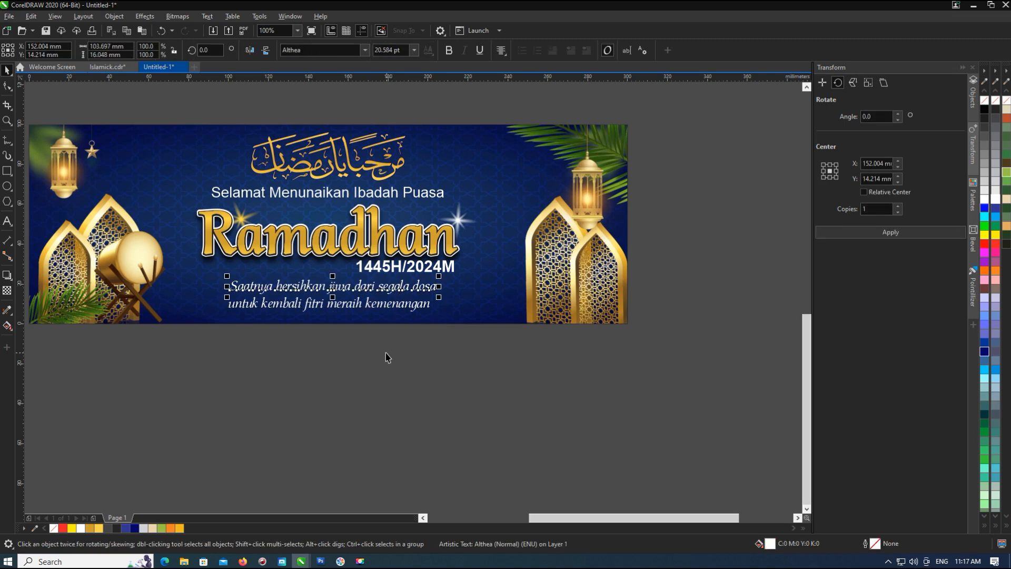
scroll(337, 302, "up", 1)
left_click_drag(337, 302, 338, 301)
scroll(381, 365, "down", 1)
left_click_drag(204, 371, 483, 307)
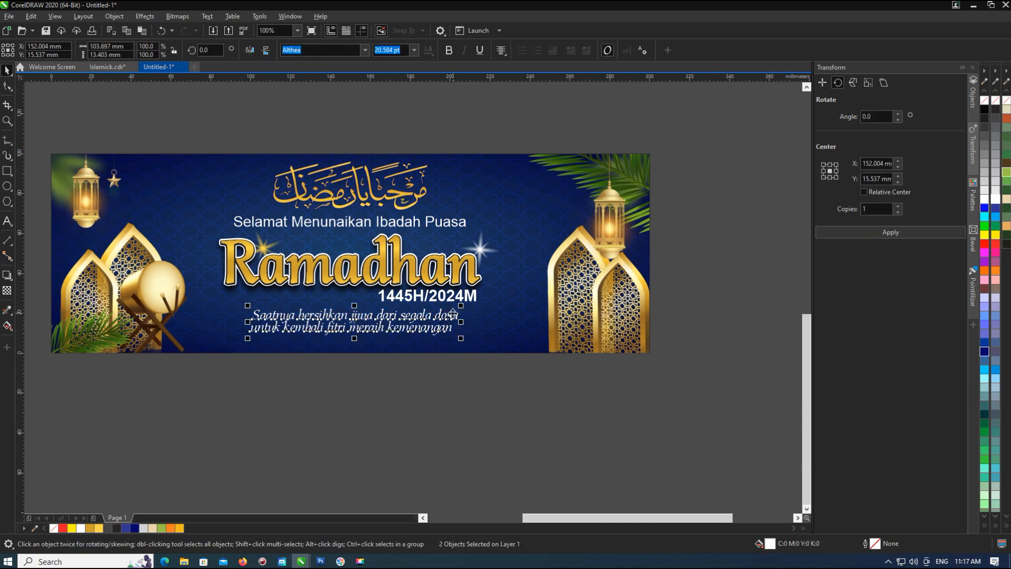
left_click(474, 384)
Step: Shift the "1445H/2024M" line slightly right to line up with the end of the "Ramadhan" title
scroll(435, 299, "up", 1)
left_click_drag(444, 299, 447, 294)
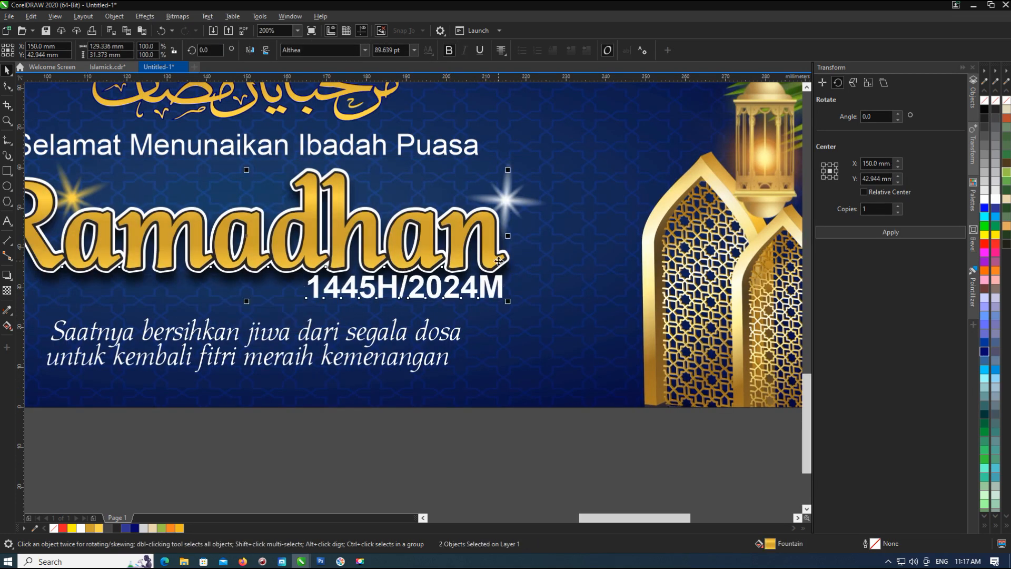
left_click_drag(498, 260, 501, 261)
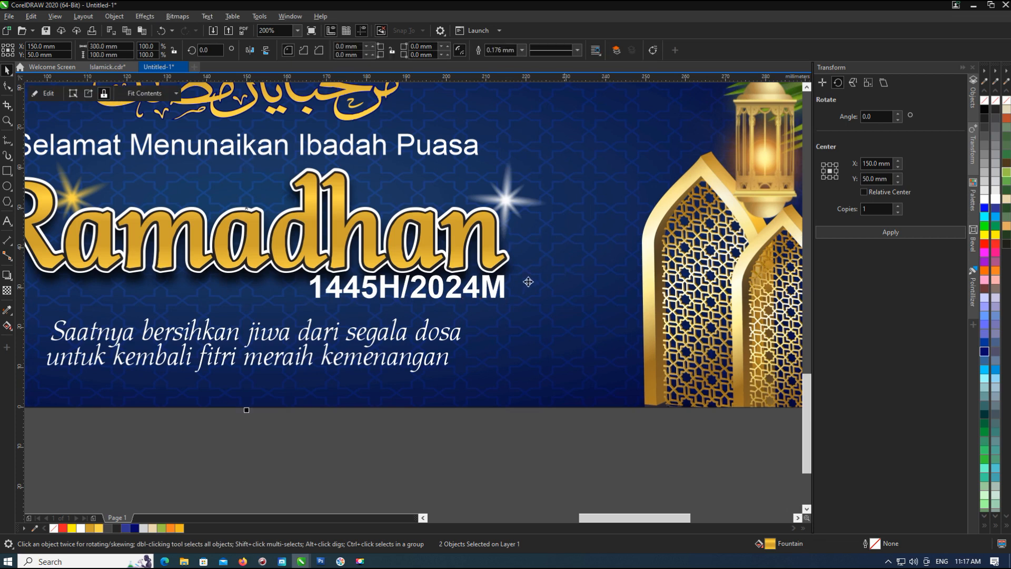
Step: Add a one-step white outside contour of 0.432 mm to "1445H/2024M" and fill the text black
left_click(343, 294)
left_click(7, 274)
left_click(32, 287)
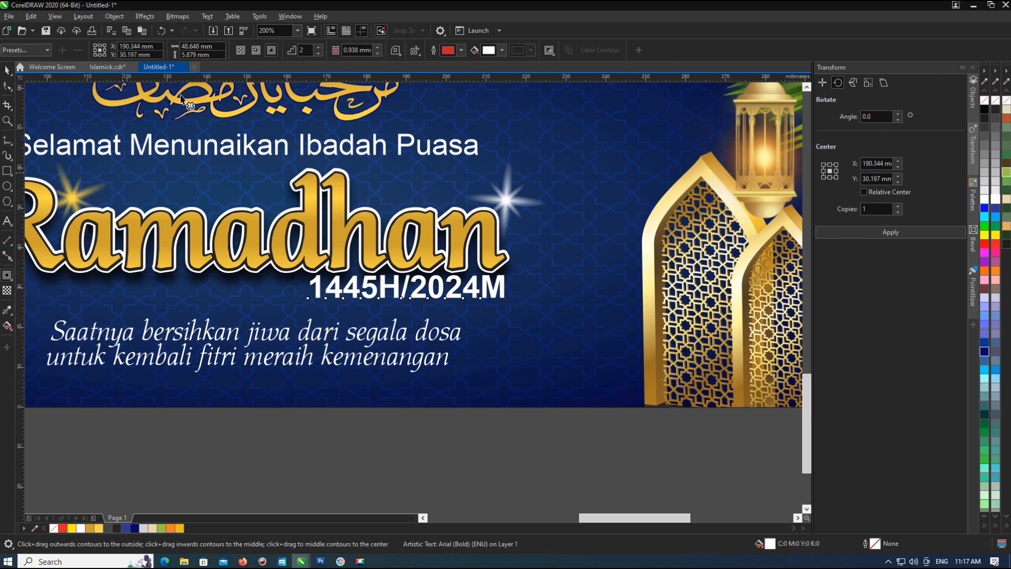
left_click(318, 52)
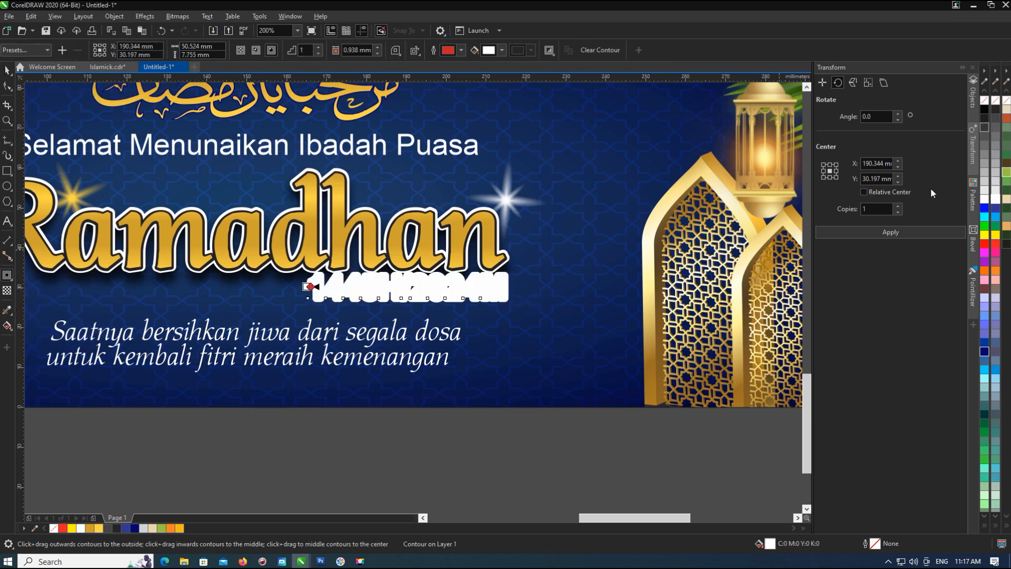
left_click(996, 110)
scroll(313, 287, "up", 3)
left_click_drag(278, 292, 309, 332)
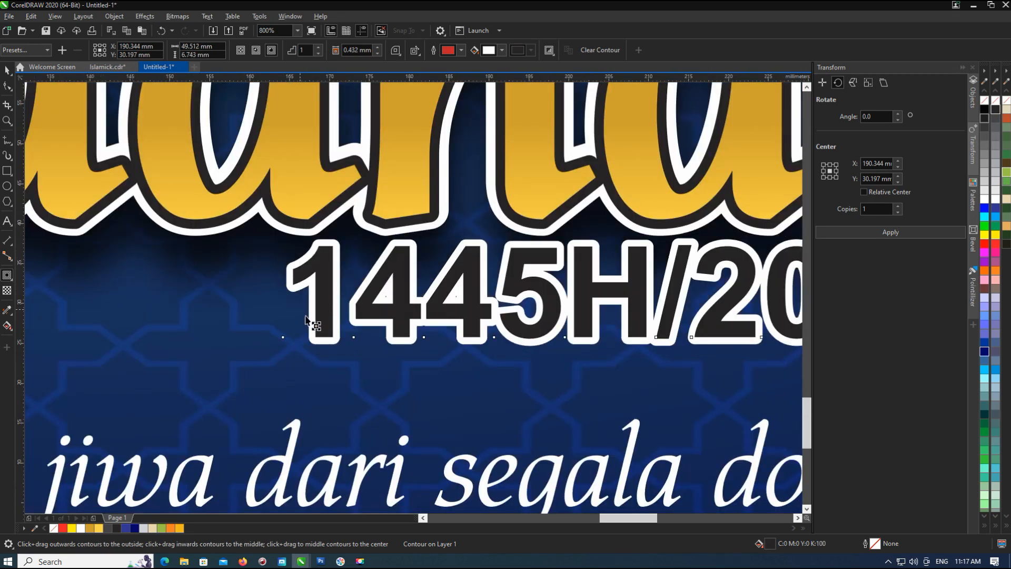
Step: Break the white contour apart from the "1445H/2024M" text
scroll(307, 319, "down", 1)
left_click(307, 318)
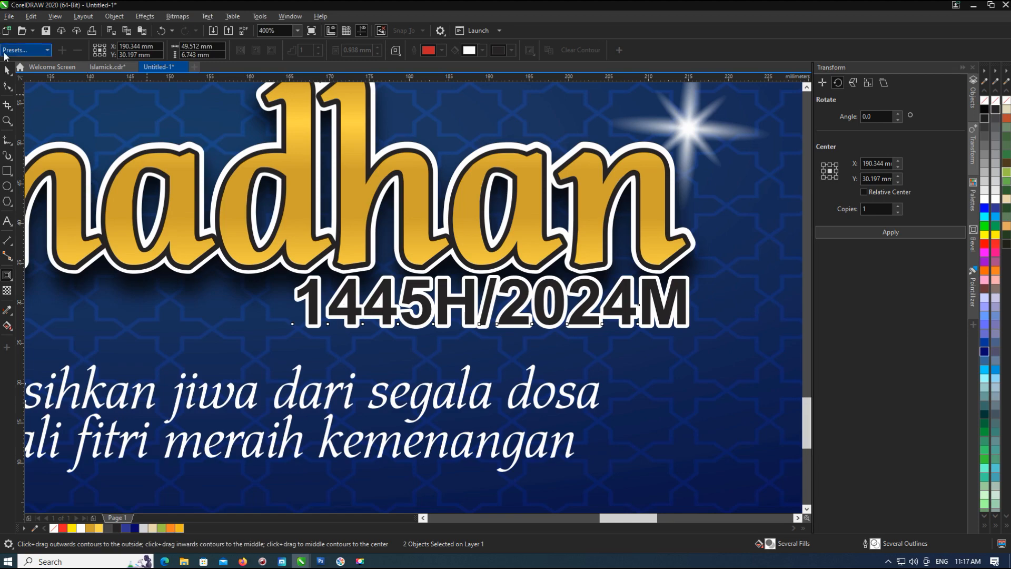
left_click(9, 74)
left_click(573, 278)
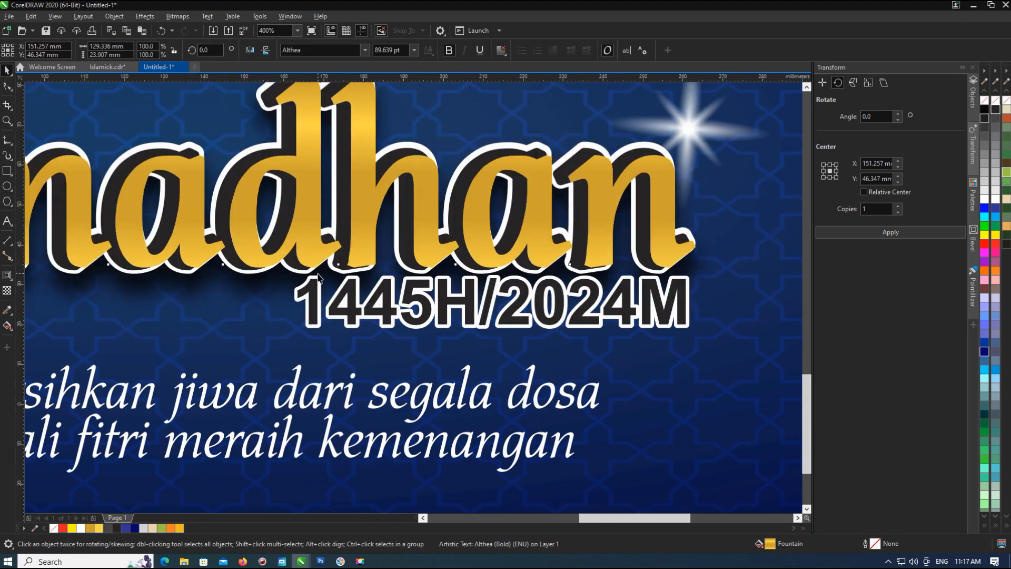
scroll(574, 279, "down", 1)
scroll(574, 278, "down", 1)
key("ctrl+z")
key("ctrl+z")
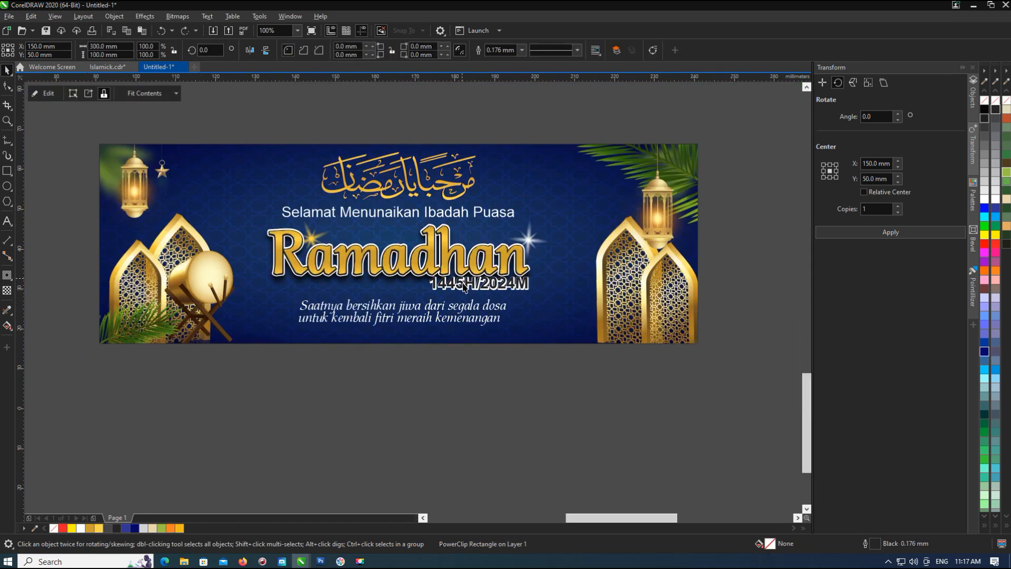
Step: Try a light orange fill on the "1445H/2024M" text and settle on white
scroll(463, 291, "up", 1)
left_click(463, 291)
left_click(1006, 212)
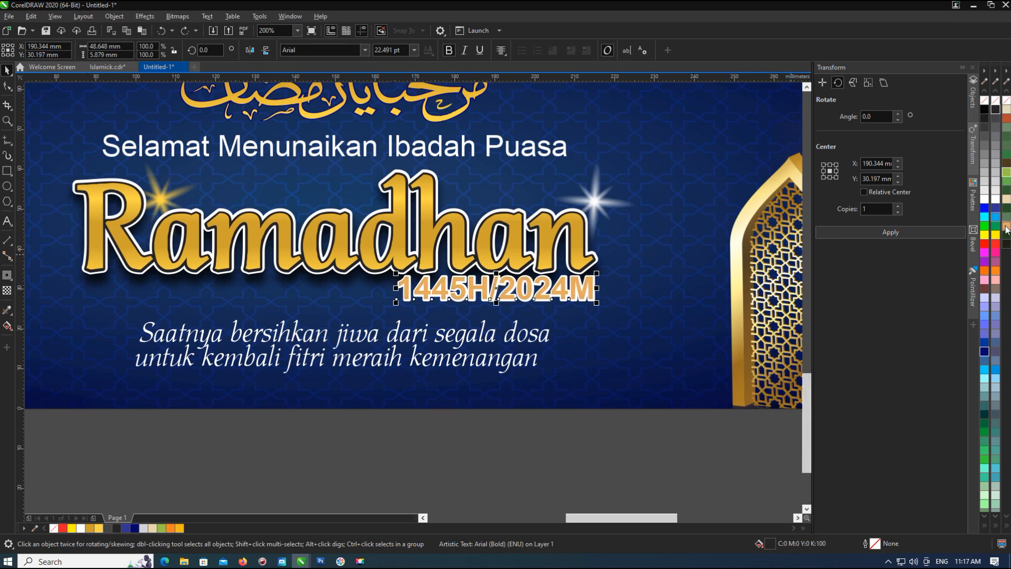
left_click(995, 200)
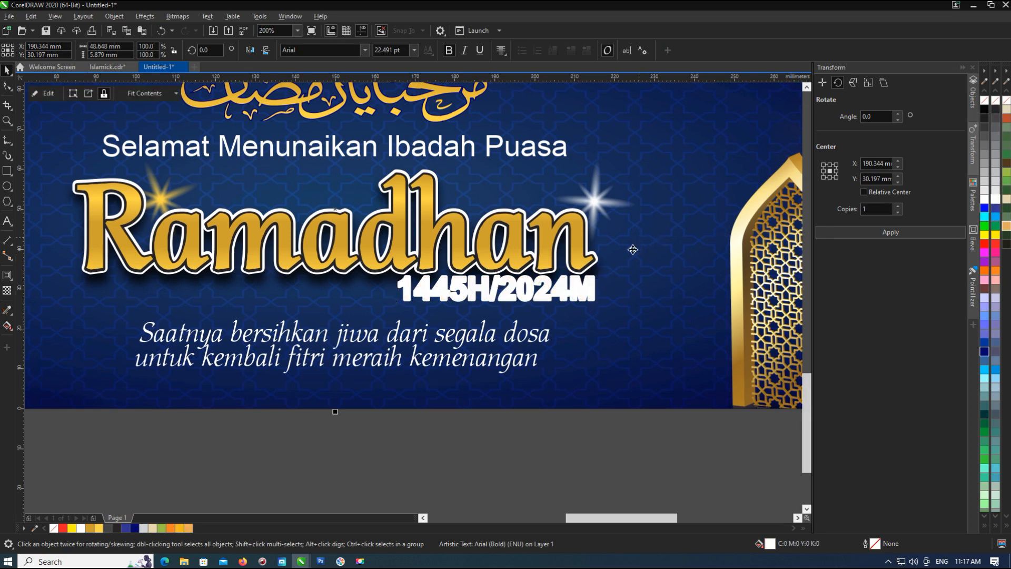
Step: Fill the separated contour behind "1445H/2024M" with Deep Navy Blue (#000066)
key("ctrl+q")
scroll(590, 276, "up", 1)
left_click(135, 528)
scroll(371, 394, "down", 2)
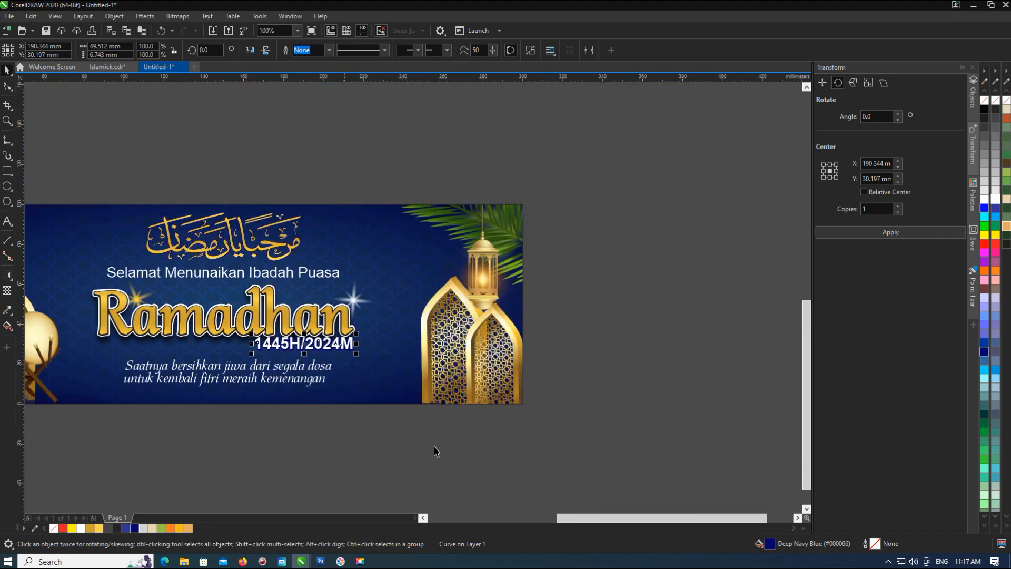
left_click(515, 482)
scroll(537, 384, "down", 2)
scroll(342, 347, "up", 2)
Step: Switch to the Islamick.cdr artwork file and fully ungroup the poster design containing the crescent, arches and round podium
left_click(312, 373)
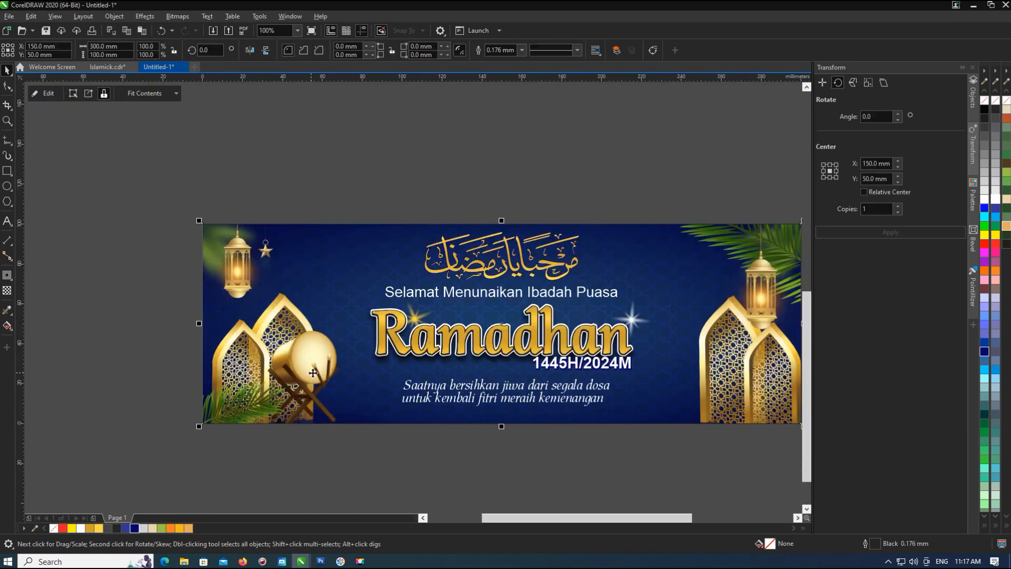
left_click(98, 67)
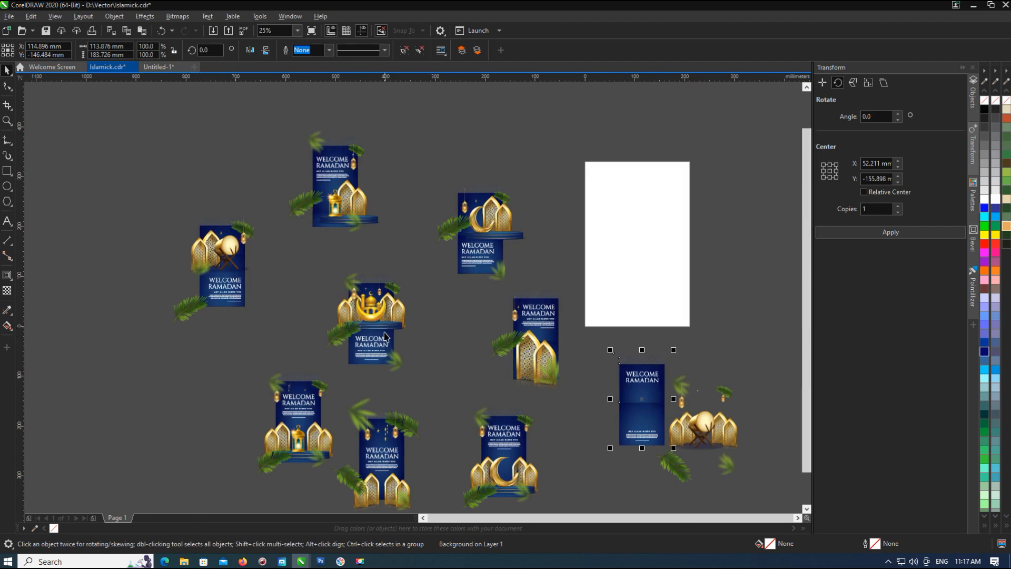
double_click(519, 234)
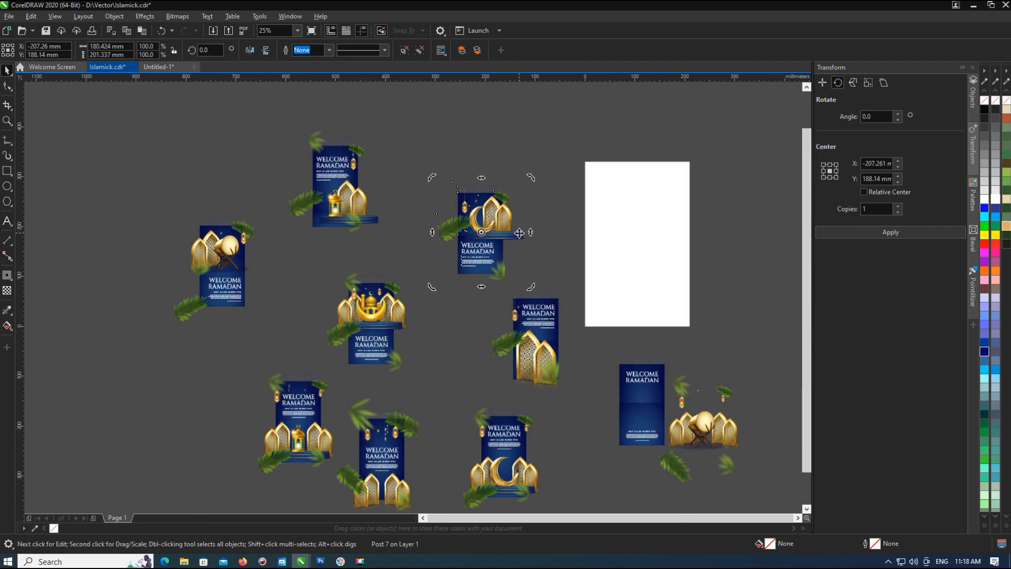
left_click(403, 51)
left_click(521, 236)
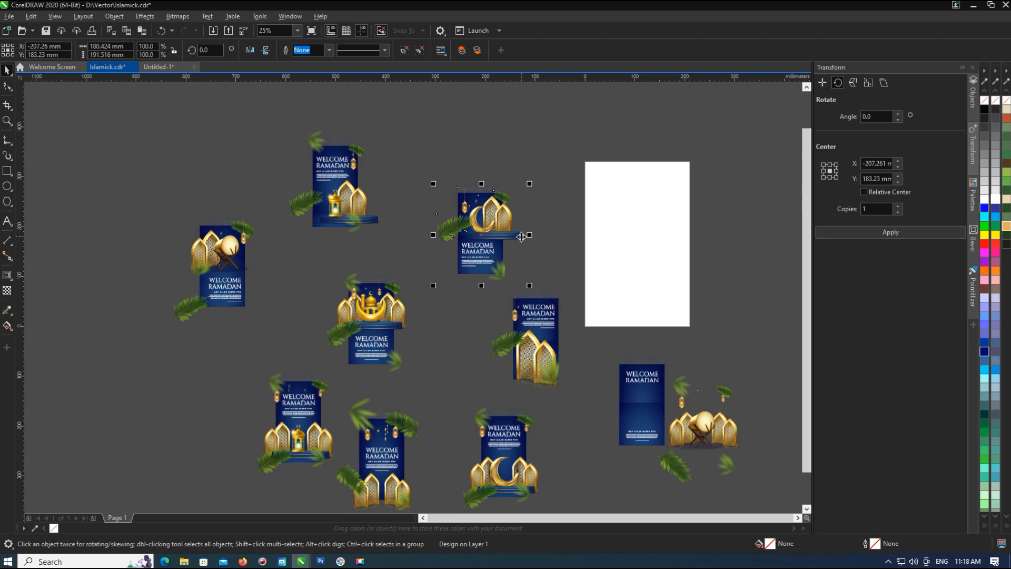
left_click(404, 51)
left_click(548, 162)
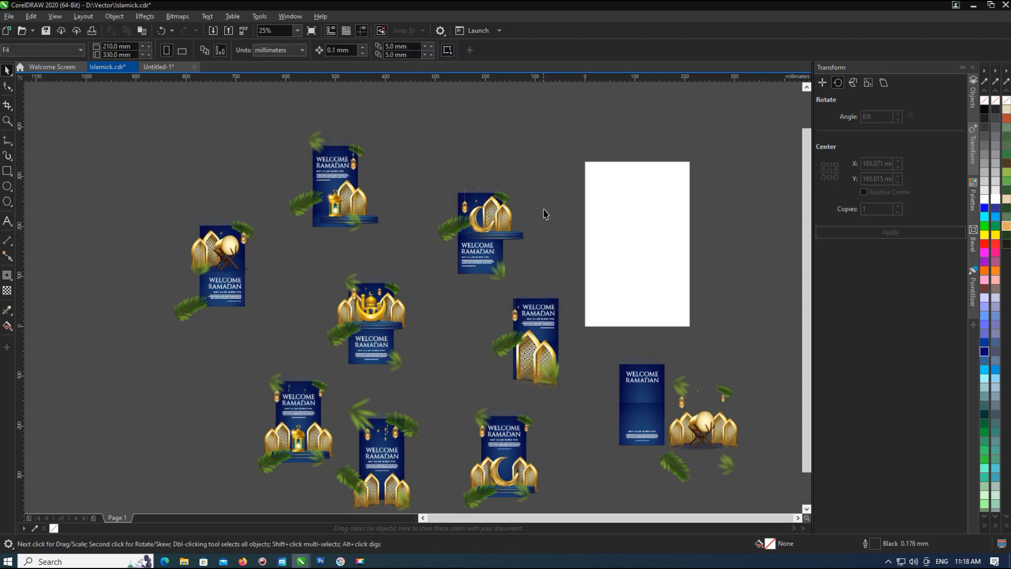
Step: Copy the gold crescent and the blue podium from the ungrouped design and paste them into the banner document
left_click(509, 238)
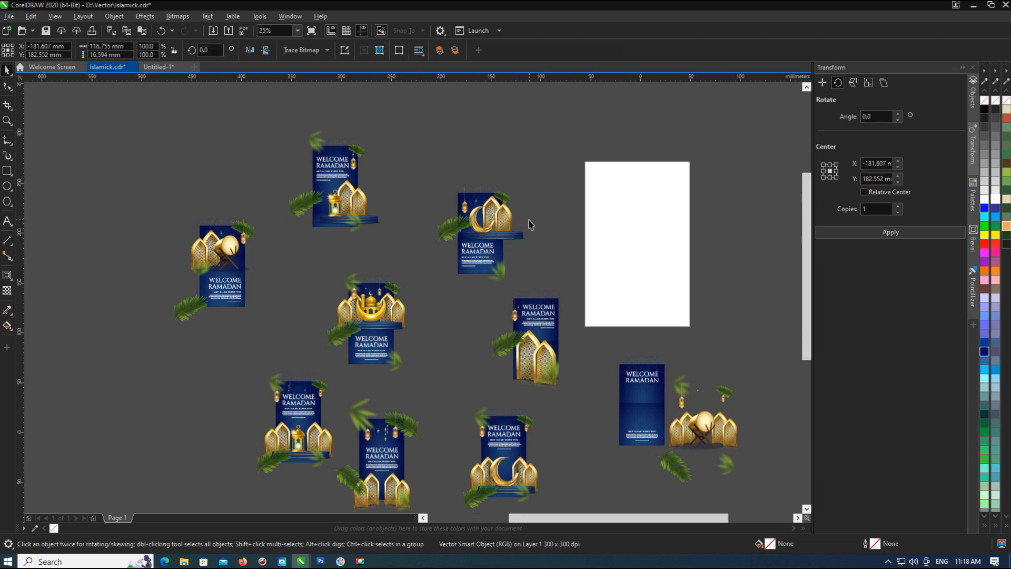
scroll(526, 226, "up", 2)
left_click_drag(526, 282, 526, 280)
key("ctrl+z")
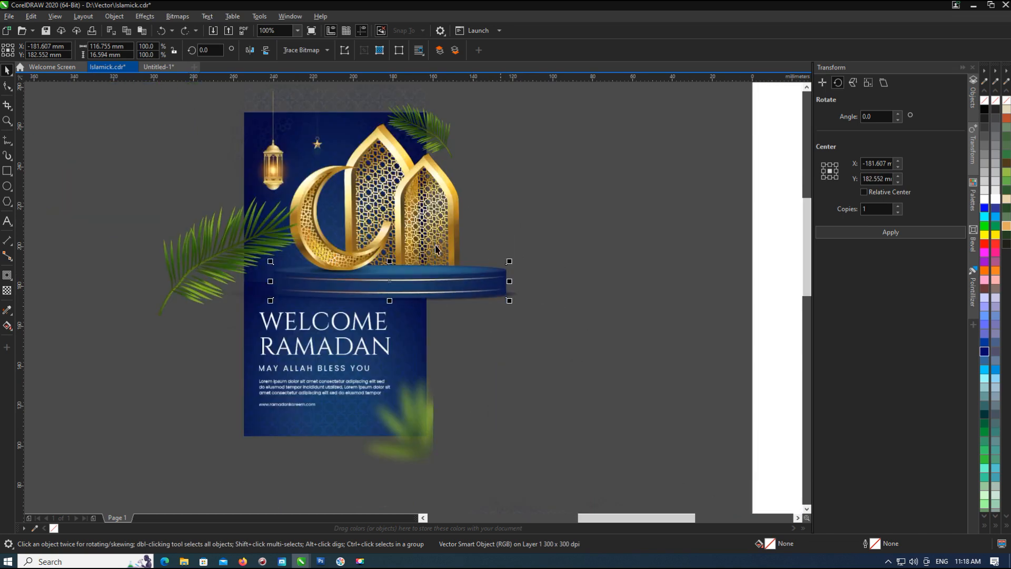
left_click(313, 192)
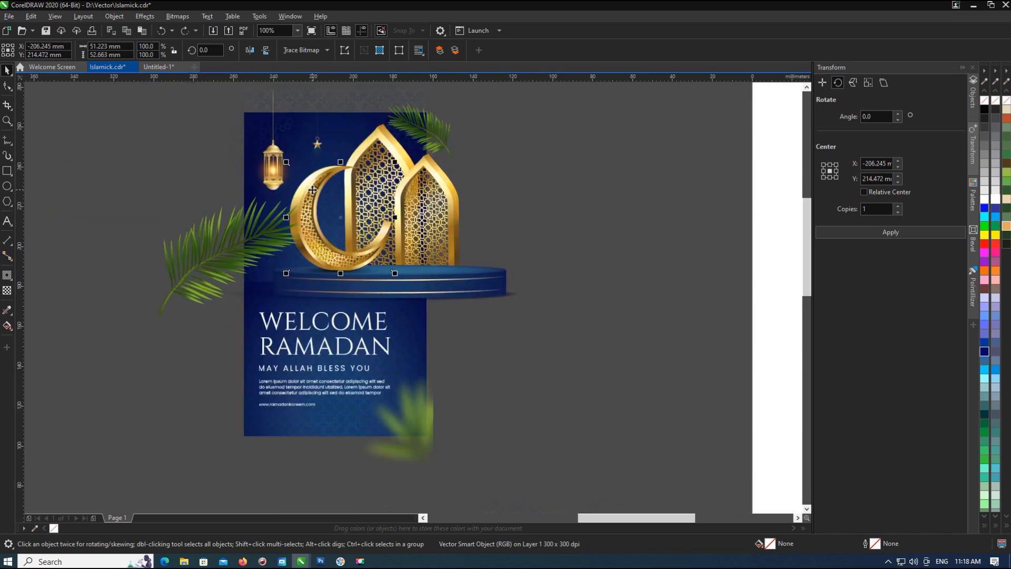
left_click(455, 286, "shift")
left_click(164, 69)
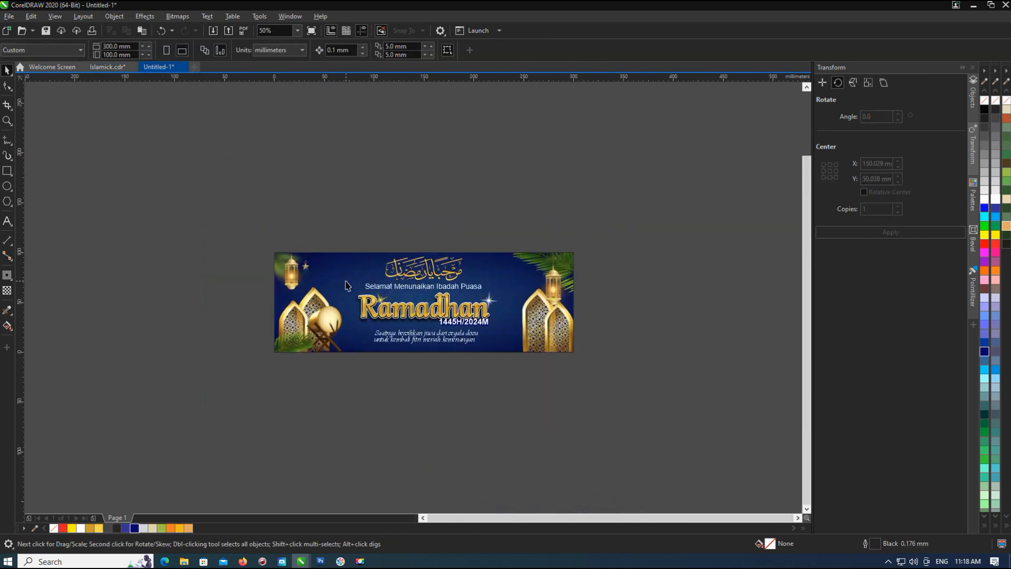
key("ctrl+v")
Step: Scale the podium to 62.6% and place it inside the banner beneath the right arches, keeping the crescent below the banner
left_click_drag(136, 285, 579, 333)
scroll(579, 355, "up", 2)
left_click(522, 350)
left_click(528, 364)
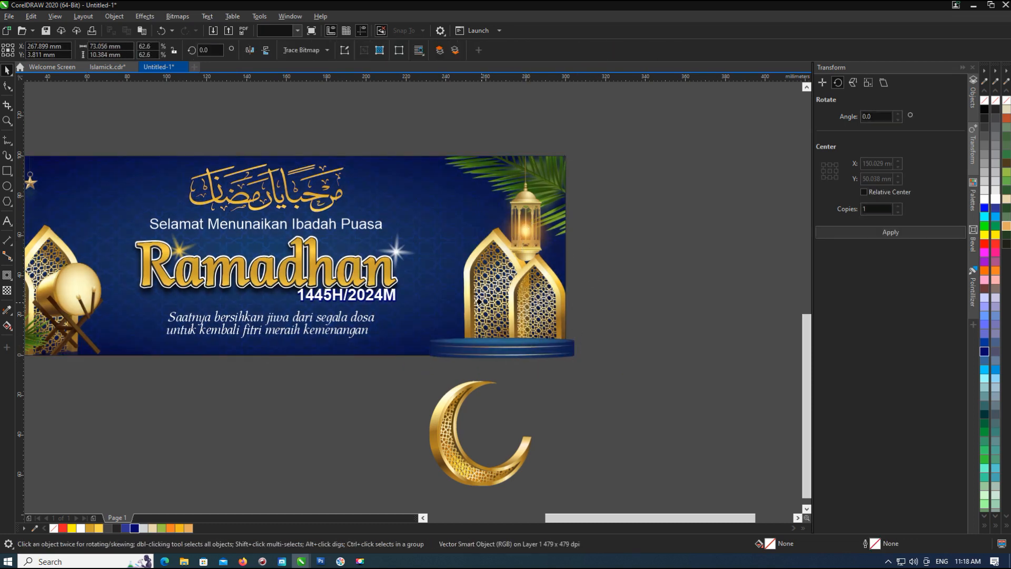
scroll(481, 322, "down", 2)
left_click(475, 387)
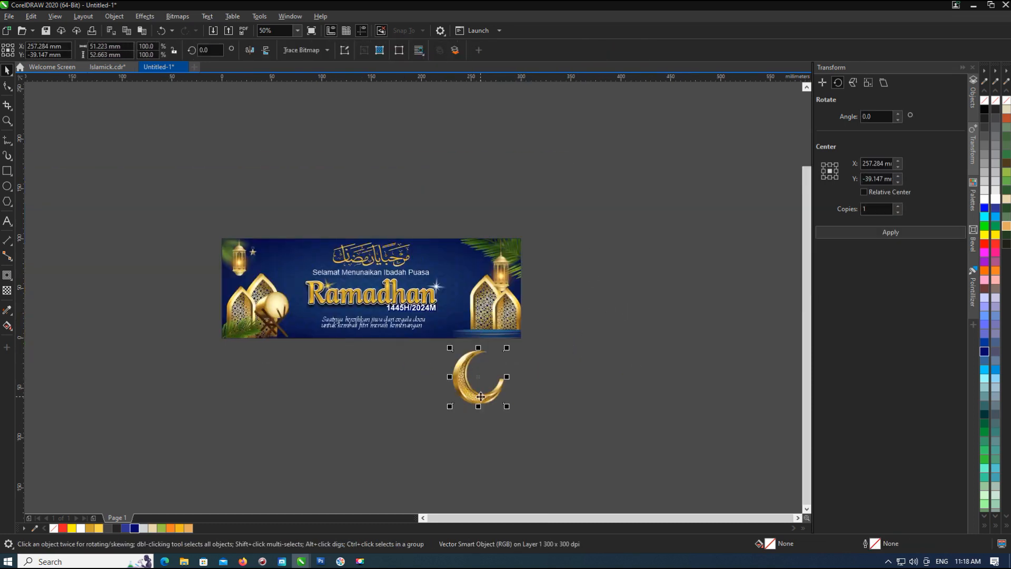
left_click(538, 366)
Step: Open the banner's PowerClip contents, remove the lower-left palm leaf and place a podium copy beneath the left arches
left_click(240, 316)
double_click(253, 316)
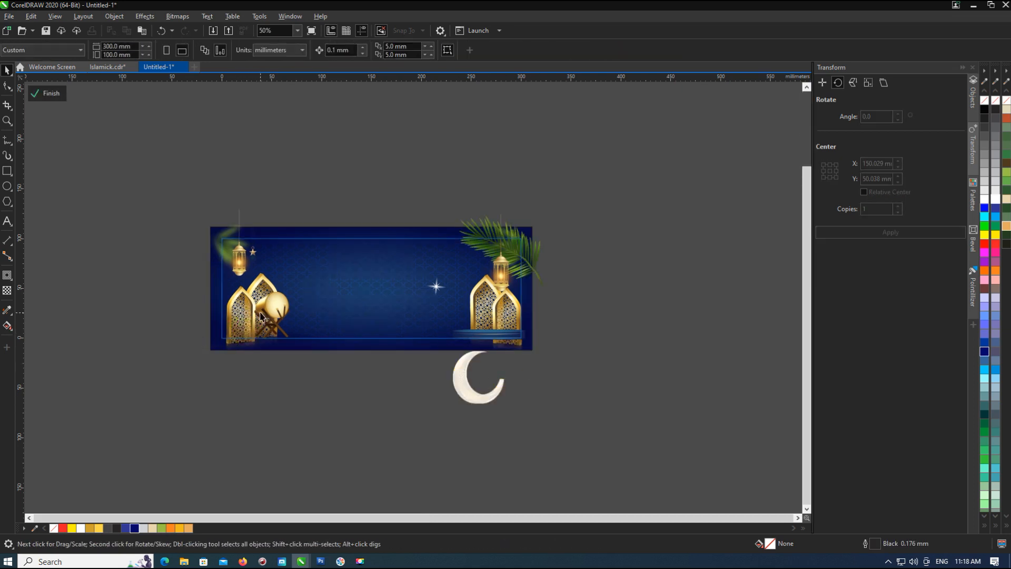
left_click(505, 345)
left_click(265, 353)
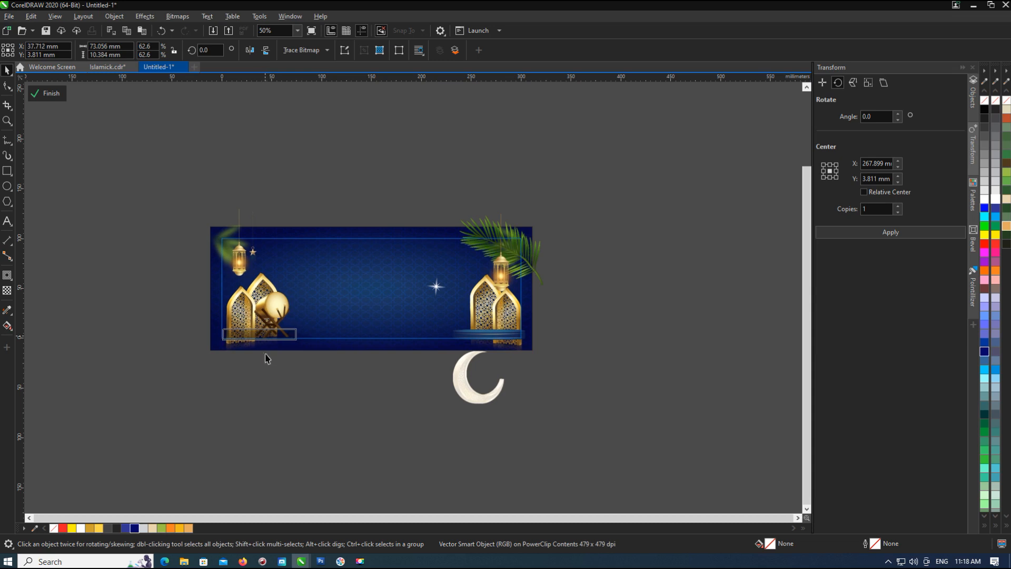
left_click(266, 375)
Step: Nudge the left and right arches upward together to Y 29.995 mm
left_click(497, 313)
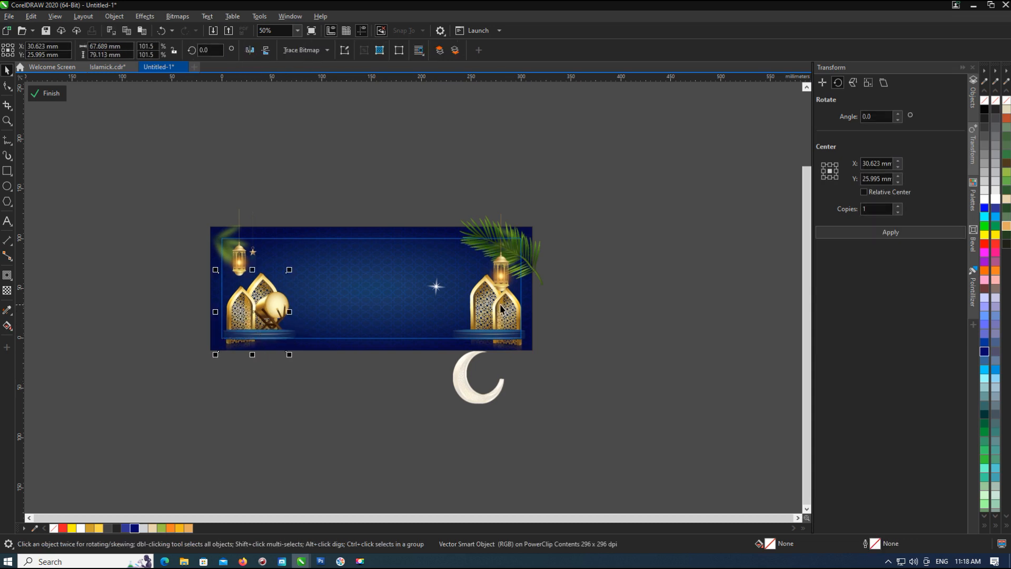
key("Up")
key("Up")
key("Up")
key("Up")
key("Up")
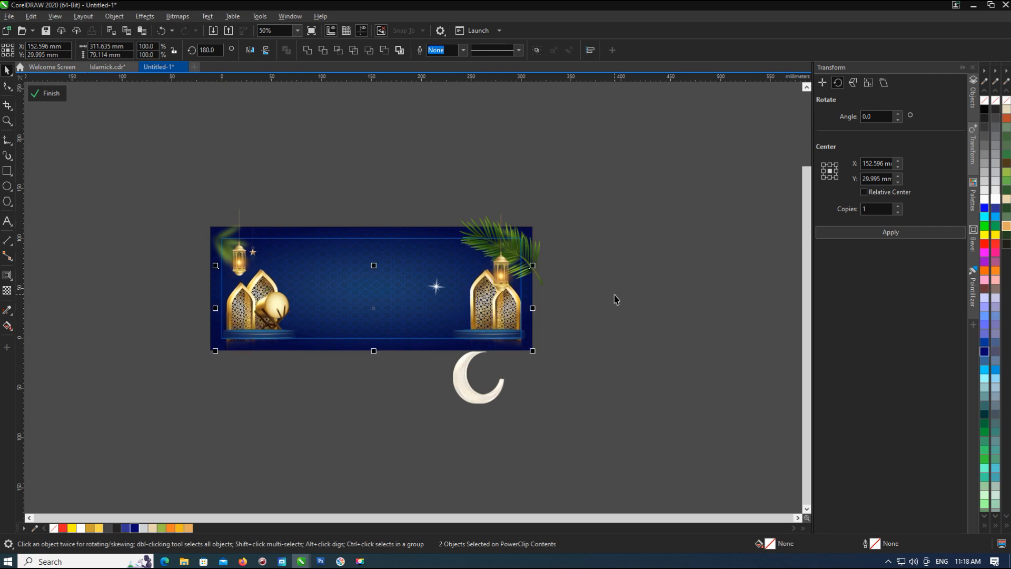
Step: Move the right lantern up and outward to about X 286.5, Y 99.6 mm and finish editing the PowerClip
left_click(500, 270)
left_click_drag(500, 270, 508, 251)
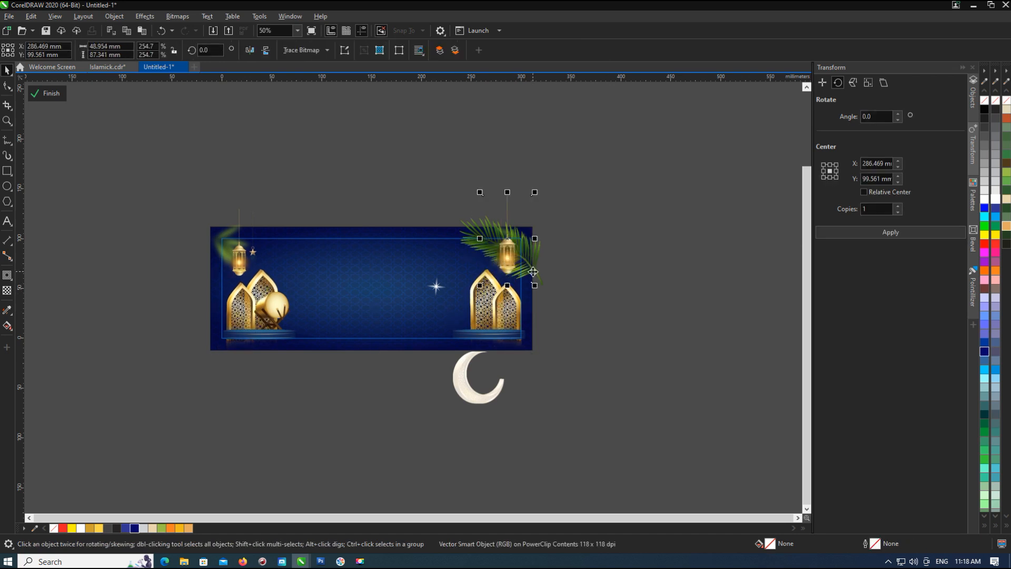
left_click(620, 288, "ctrl")
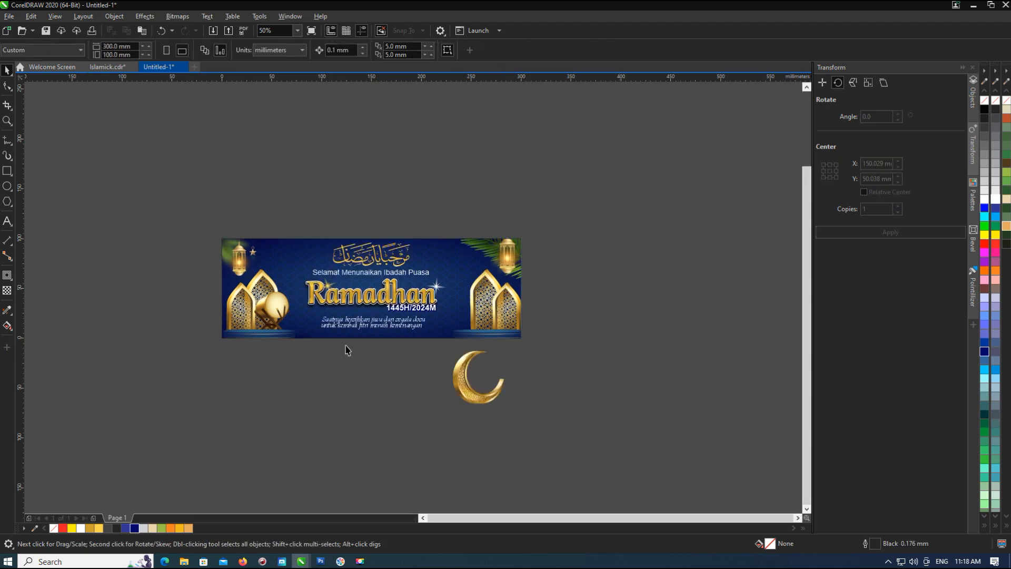
Step: Reposition the drum group on the left podium inside the banner's PowerClip and finish editing
left_click(285, 323, "ctrl")
scroll(285, 322, "up", 4)
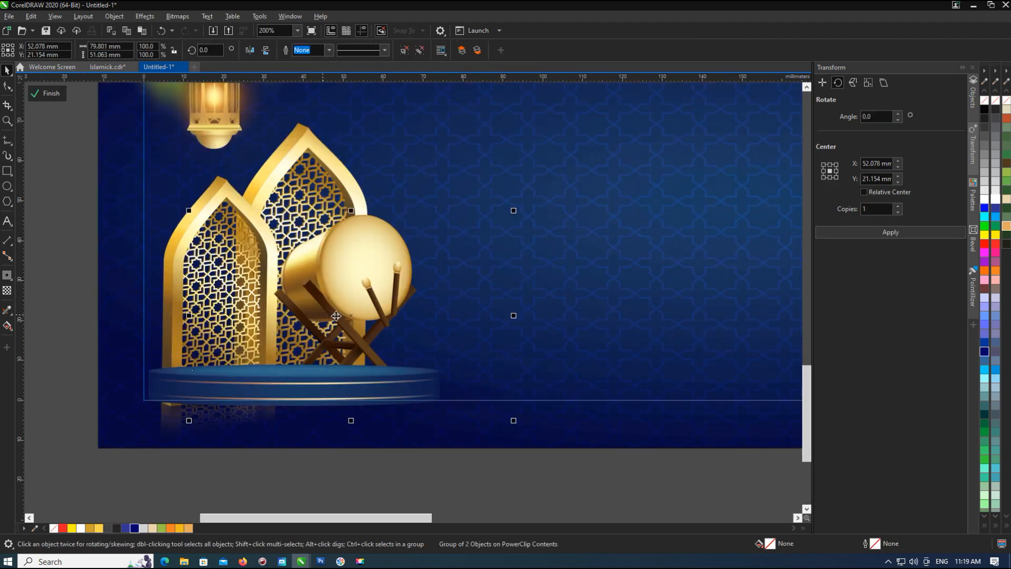
left_click_drag(298, 497, 499, 194)
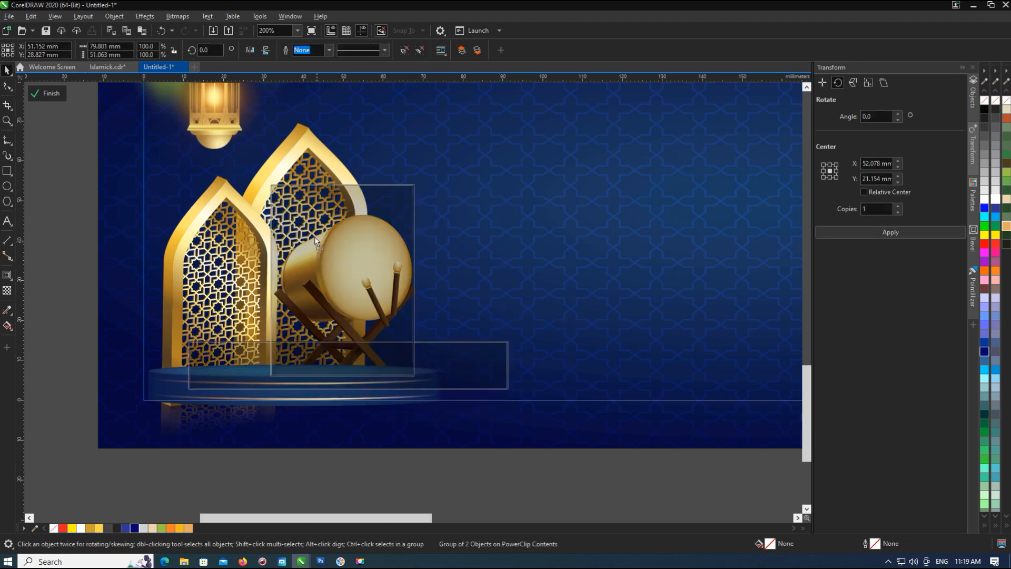
left_click_drag(304, 237, 304, 236)
mouse_move(331, 311)
left_mouse_down()
mouse_move(317, 323)
mouse_move(314, 312)
left_mouse_up()
left_click(366, 377, "ctrl")
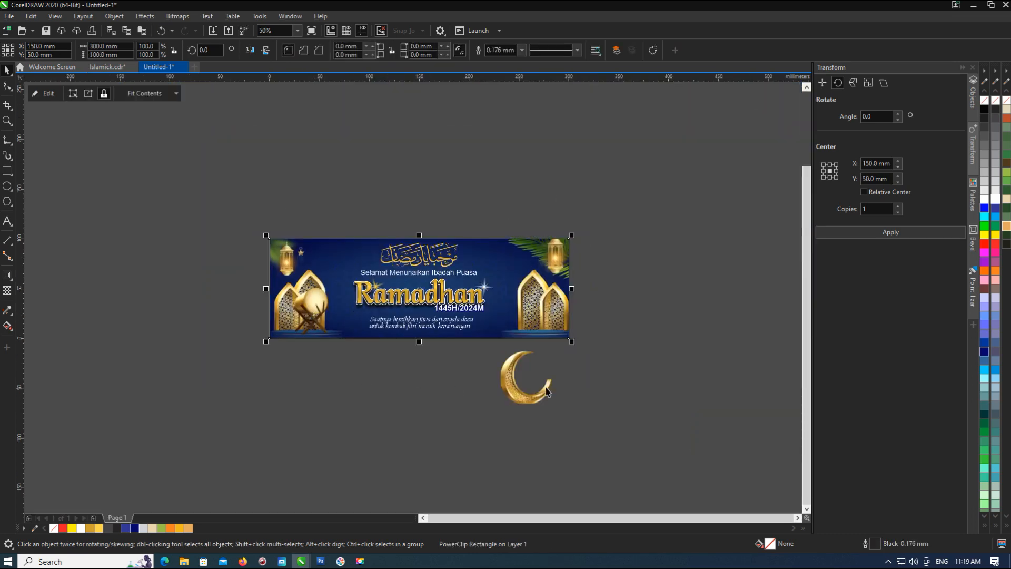
Step: Undo the drum, right lantern and arch moves, the left podium copy and the palm leaf removal
left_click(545, 410)
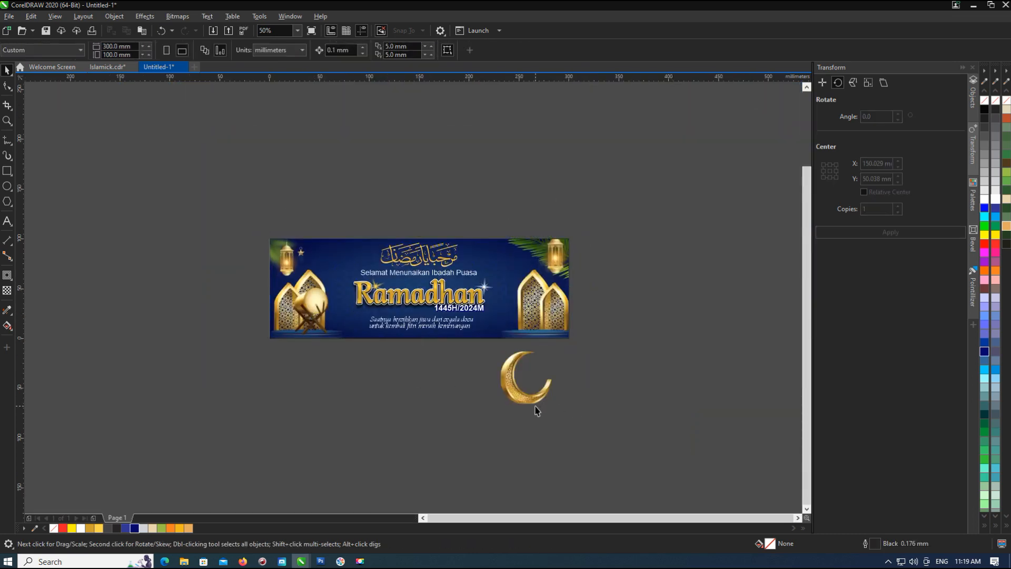
left_click(368, 321)
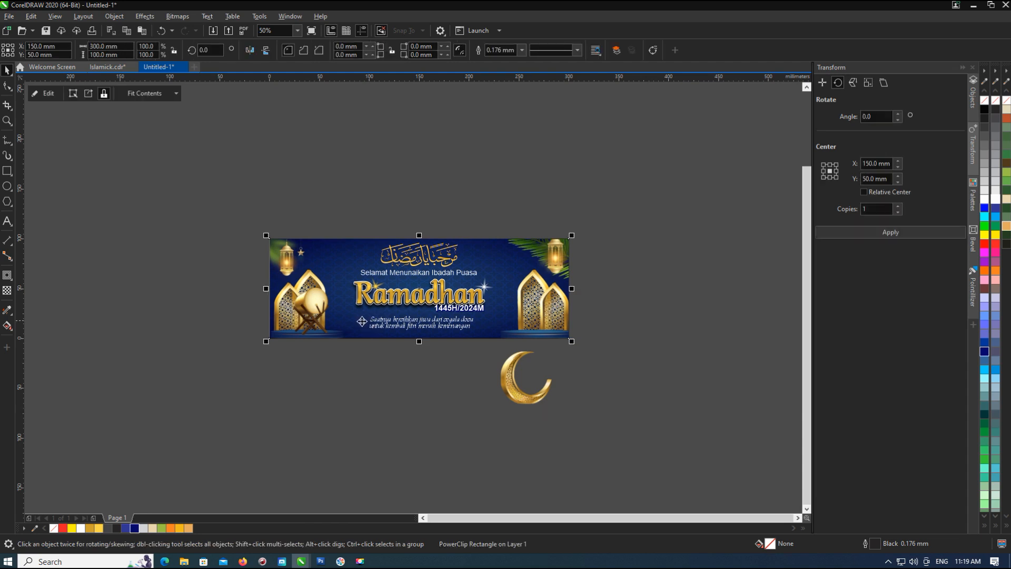
left_click(337, 322, "ctrl")
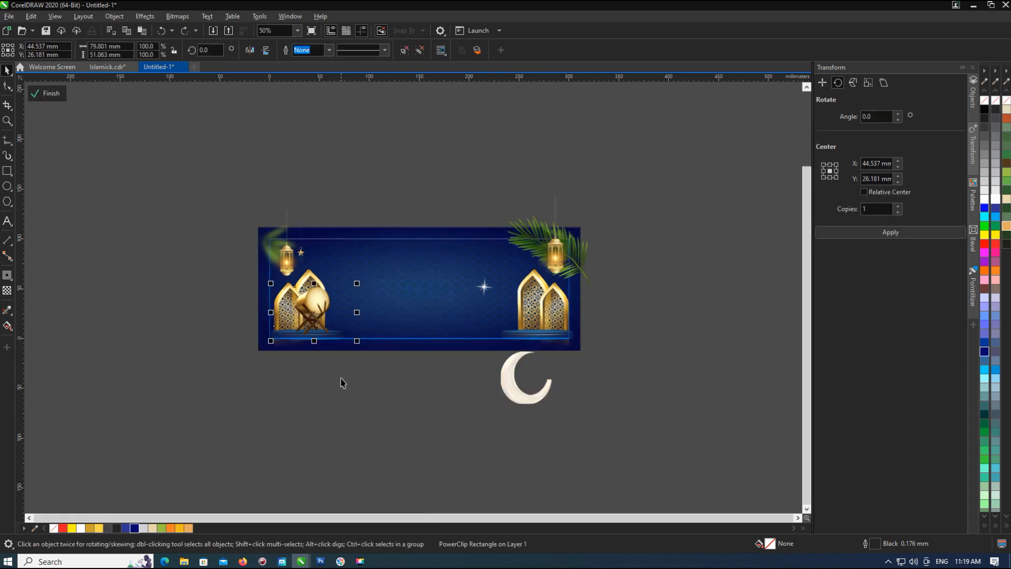
key("Down")
key("Down")
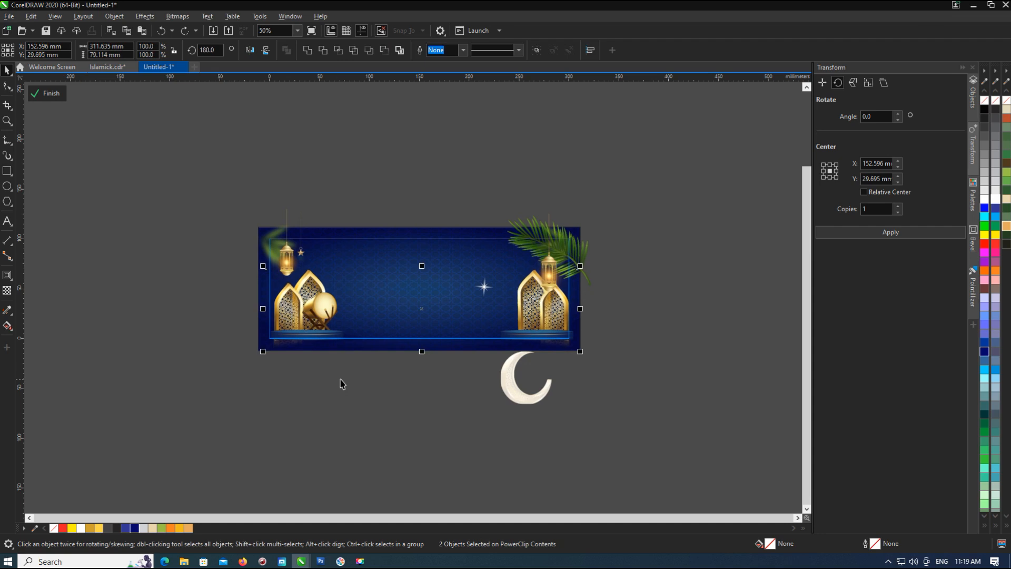
key("Down")
key("Down")
key("Down")
key("Down")
key("Down")
key("Down")
key("Down")
key("Down")
key("Down")
key("Down")
key("Down")
key("Down")
key("Down")
key("Down")
key("Down")
key("Down")
key("Down")
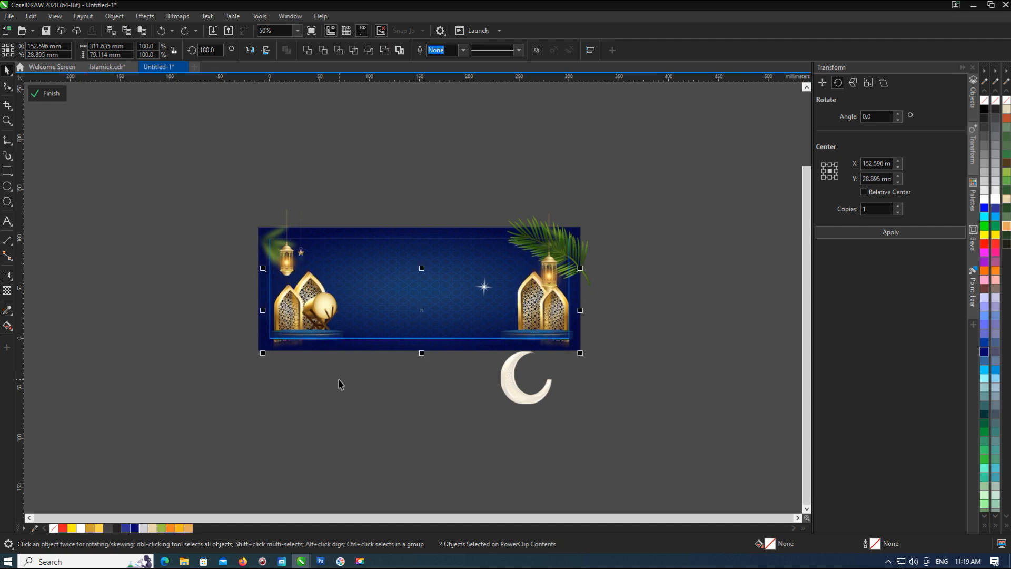
key("Down")
key("Down")
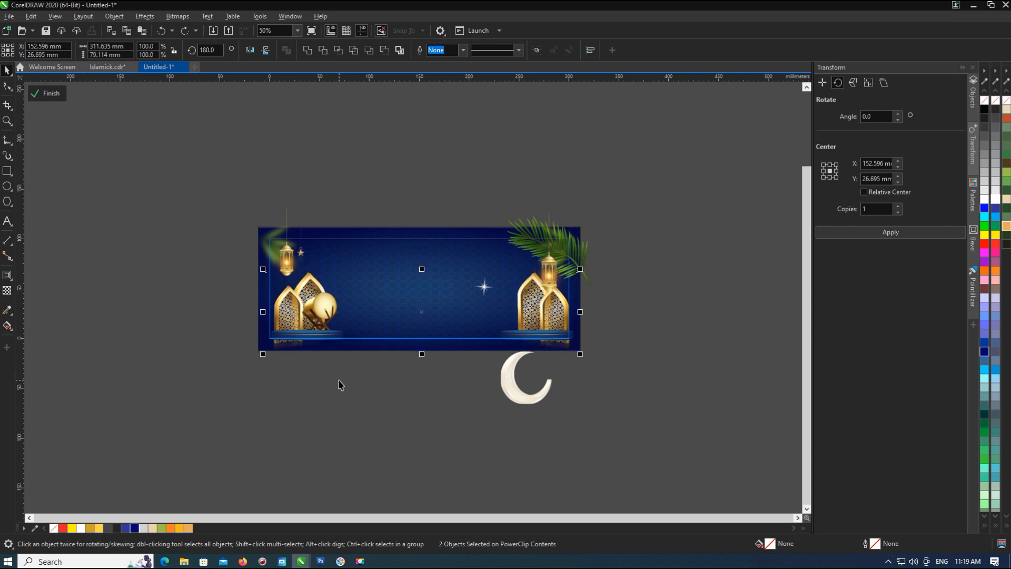
key("Down")
key("Down")
key("Down")
key("Down")
key("Down")
key("Down")
key("Down")
key("Down")
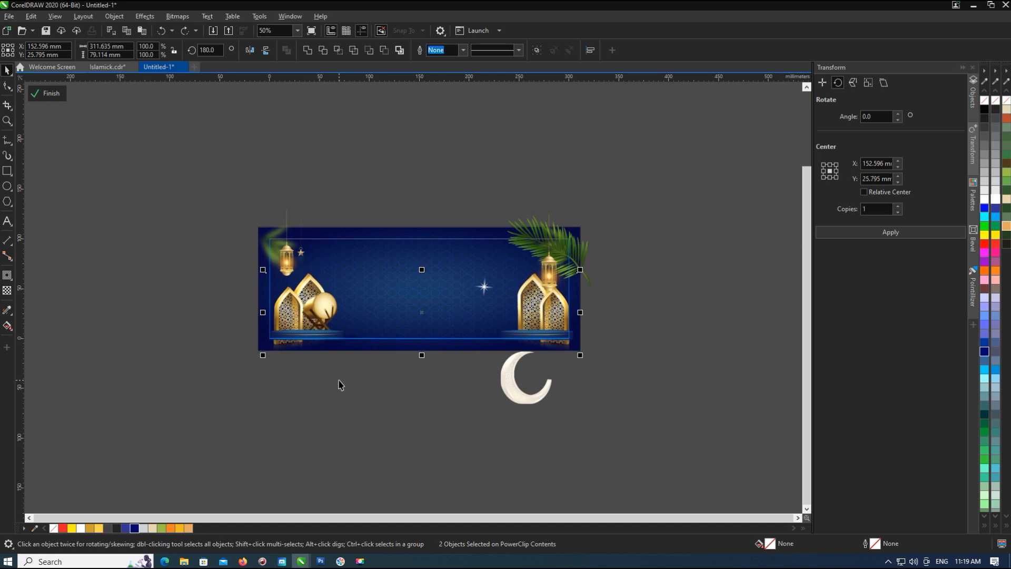
key("Down")
key("Down")
key("Down")
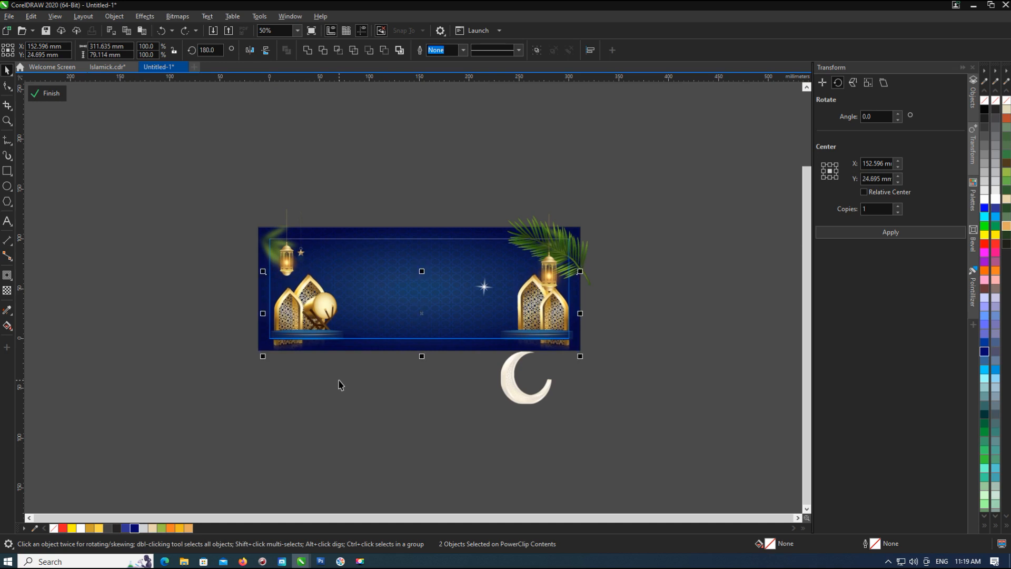
key("Tab")
key("ctrl+shift+z")
key("ctrl+shift+z")
key("ctrl+shift+z")
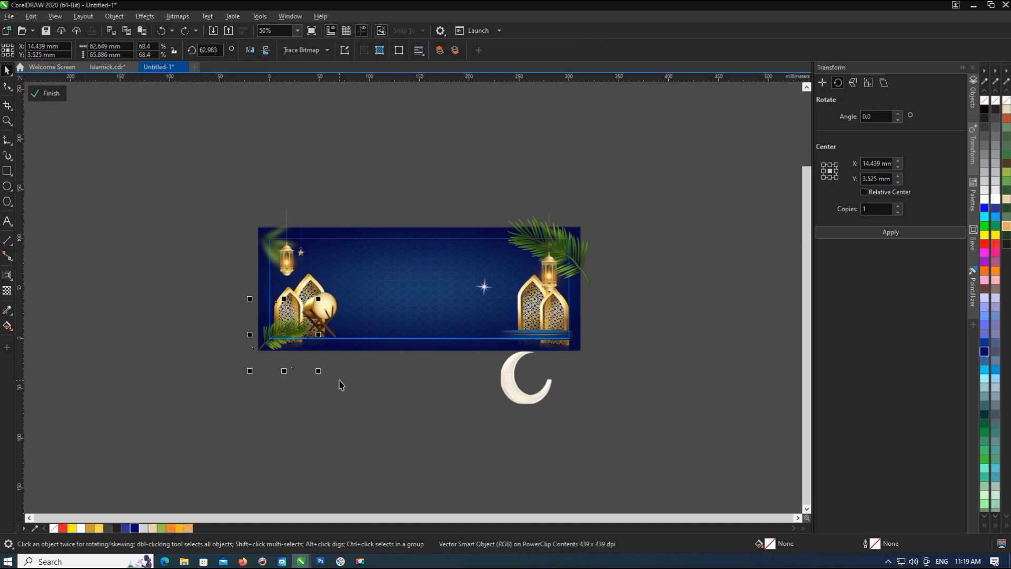
Step: Move the drum slightly lower in front of the left arches inside the PowerClip and finish editing
left_click(623, 380)
scroll(311, 263, "up", 1)
double_click(342, 378)
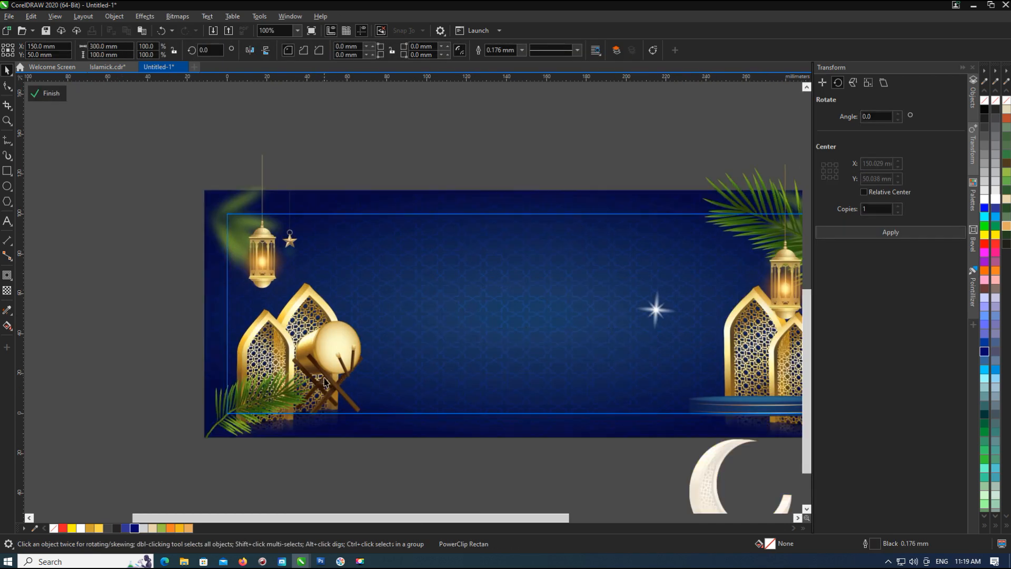
left_click(330, 373)
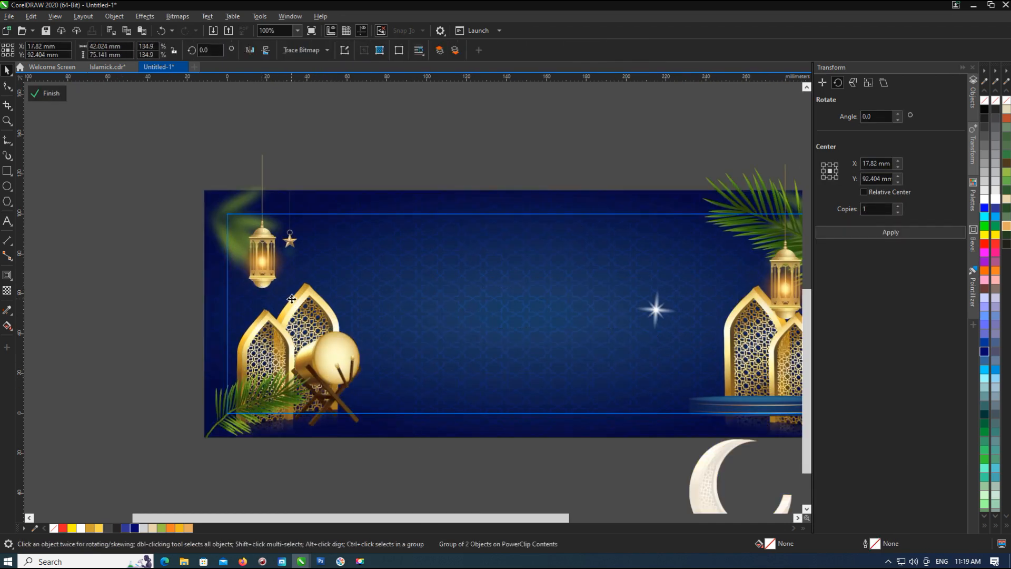
left_click(265, 283)
scroll(265, 303, "down", 1)
left_click(176, 289, "ctrl")
left_click(668, 345)
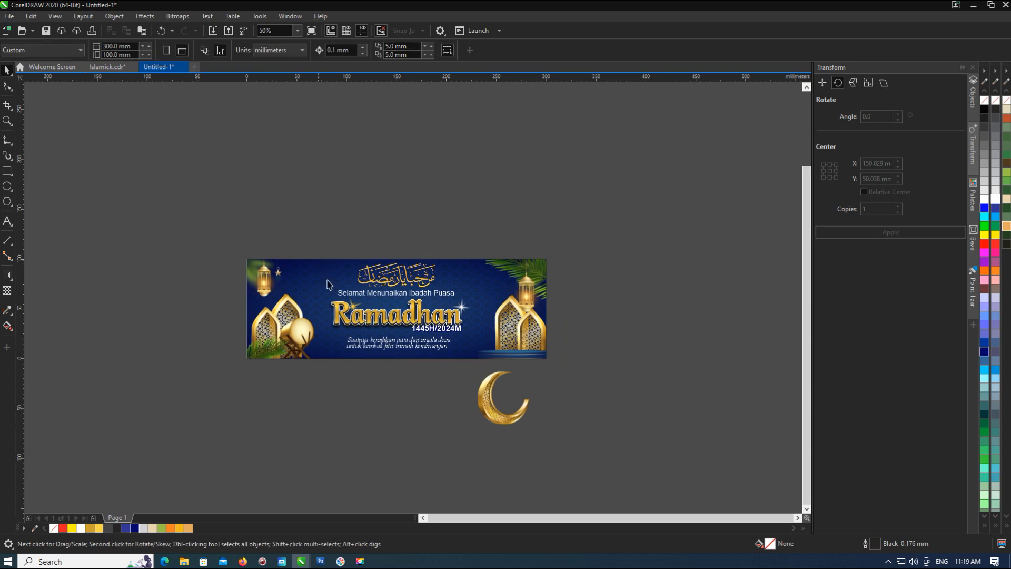
Step: Move the left lantern outside the banner and enlarge the left arches to 152.8%, about 102 × 119 mm
double_click(304, 285)
left_click(264, 283)
left_click_drag(265, 284, 207, 288)
left_click(265, 317)
mouse_move(316, 289)
left_mouse_down()
mouse_move(349, 249)
mouse_move(307, 285)
left_mouse_up()
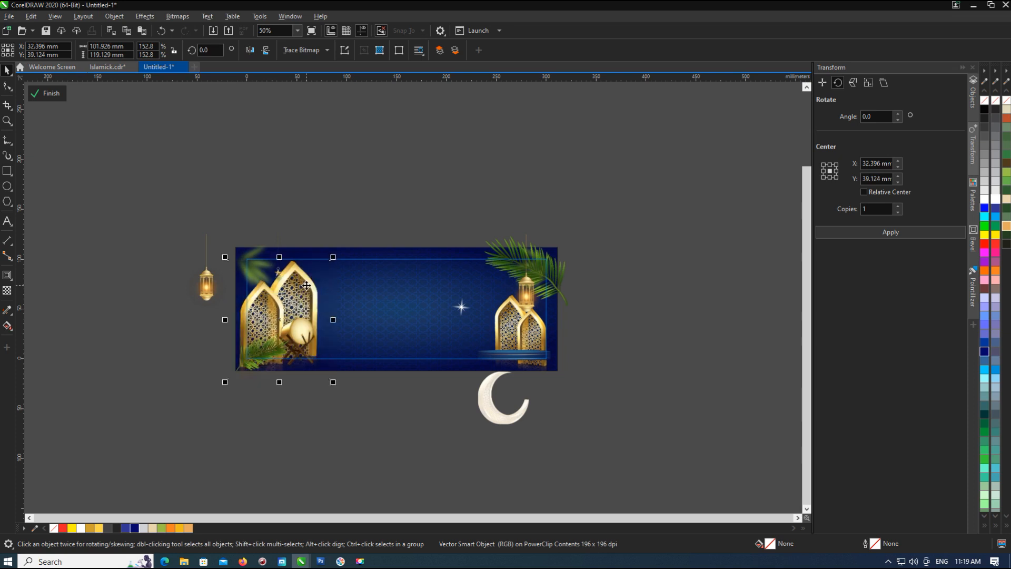
Step: Raise the right lantern slightly and place copies of the hanging star beside the tall left arch and the right lantern
left_click(537, 287)
left_click_drag(523, 298, 528, 296)
left_click(300, 291)
left_click(284, 228)
left_click(275, 270)
left_click_drag(284, 276, 541, 267)
left_click(541, 268, "ctrl")
left_click(614, 382)
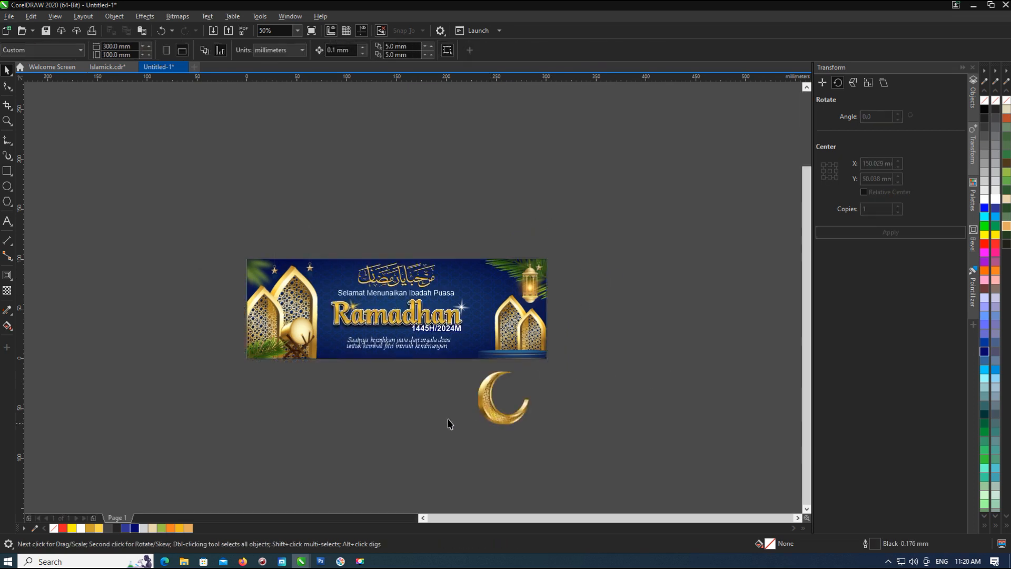
Step: Scale the gold crescent to 36.9%, about 19 mm wide, and place it above the end of the "Ramadhan" title
left_click(521, 398)
left_click_drag(522, 398, 505, 334)
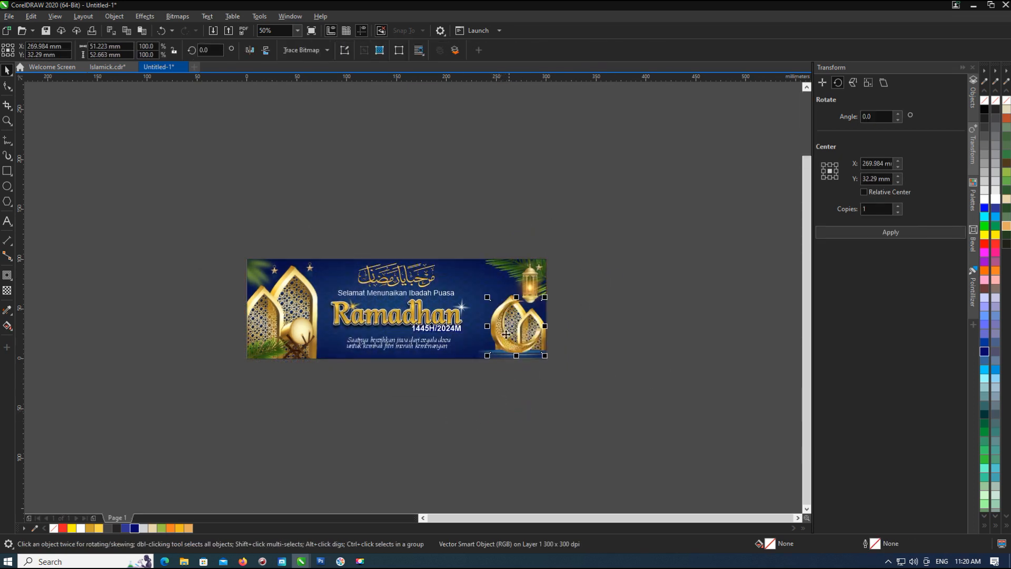
scroll(505, 334, "up", 2)
left_click_drag(584, 272, 519, 338)
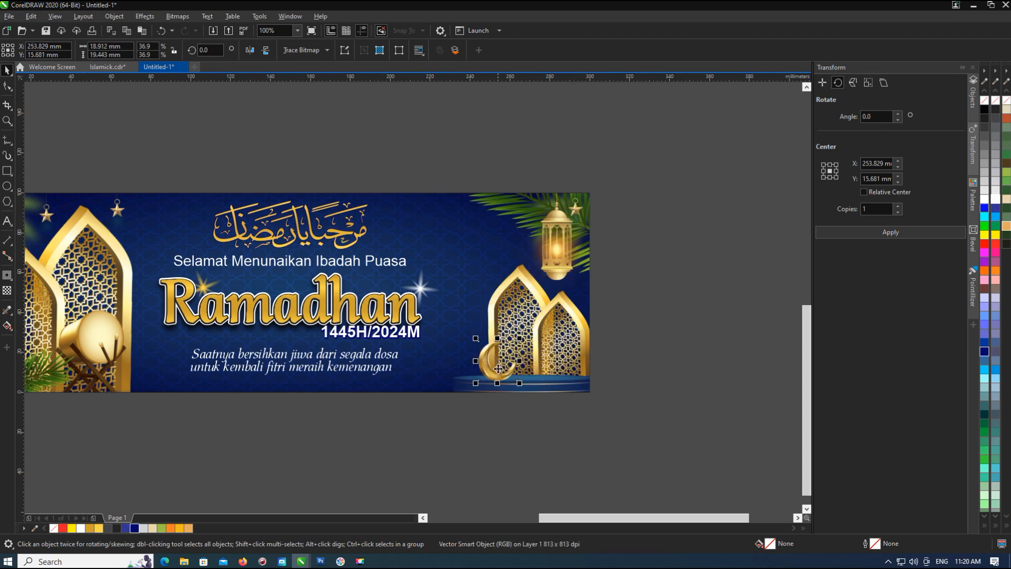
left_click_drag(496, 371, 432, 291)
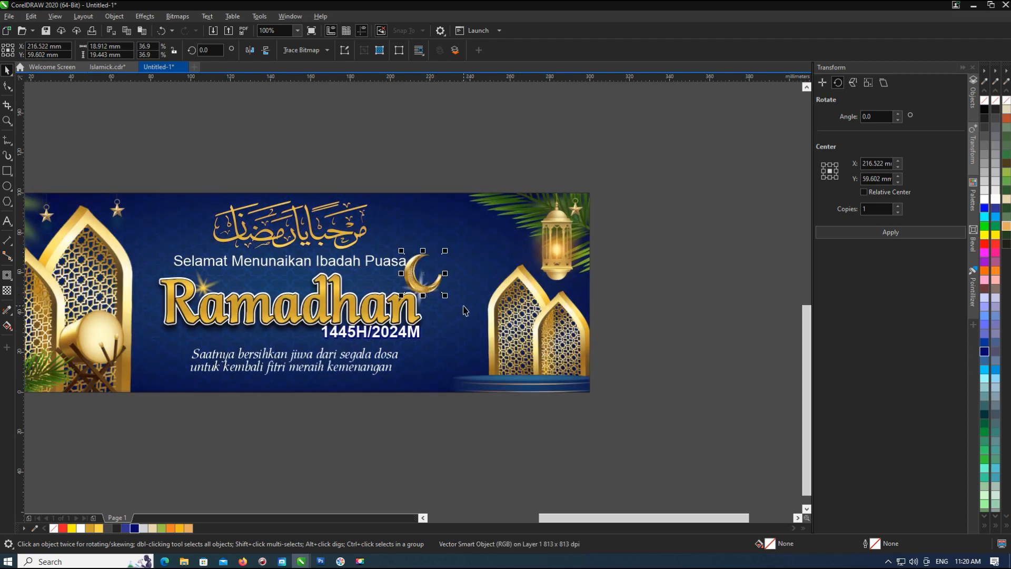
Step: Make "Selamat Menunaikan Ibadah Puasa" bold, shrink it to 16.231 pt and align it above the start of the "Ramadhan" title
scroll(464, 311, "down", 2)
scroll(422, 295, "up", 2)
left_click(420, 273)
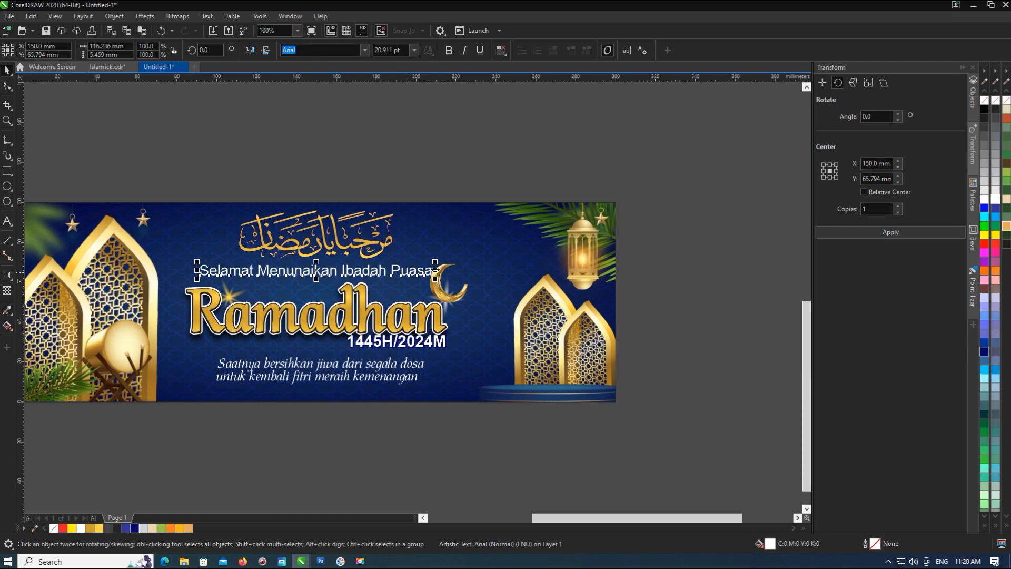
left_click(449, 50)
left_click_drag(448, 263, 392, 264)
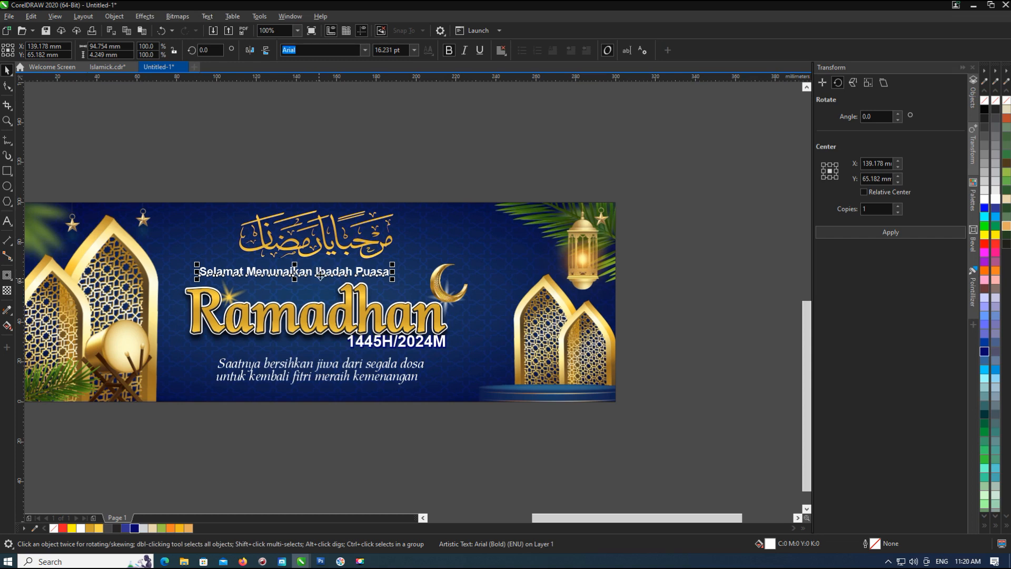
left_click_drag(319, 271, 306, 277)
left_click(415, 290)
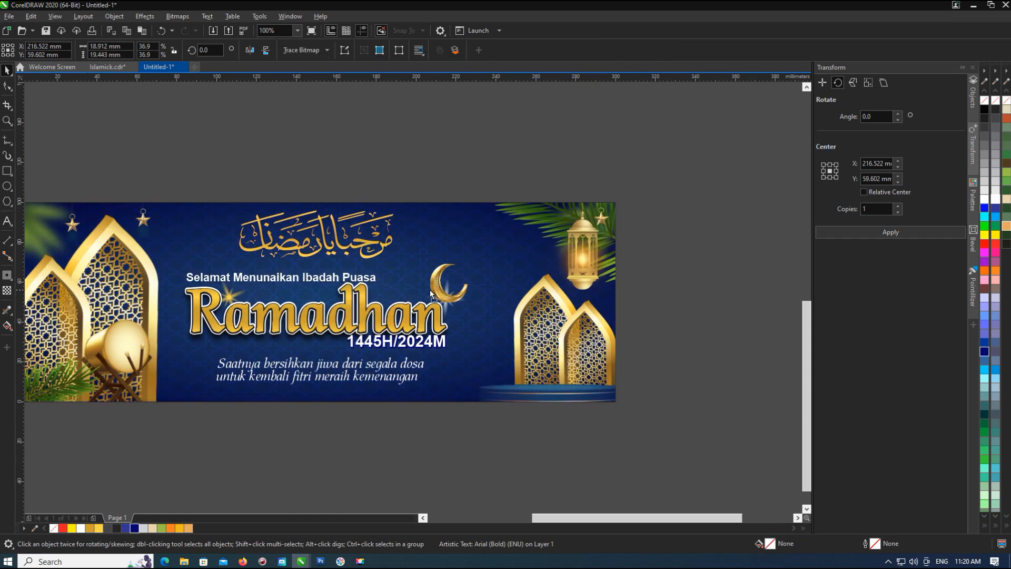